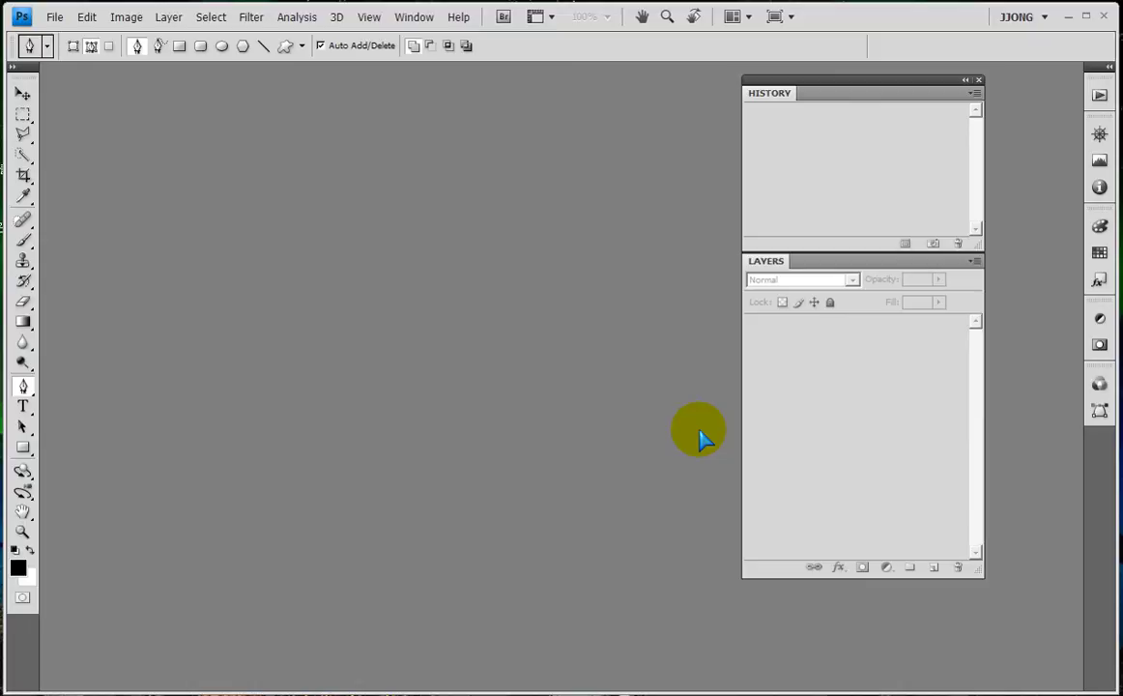
Step: Open the diver photo Sec07-04.jpg from the Sample folder
double_click(469, 394)
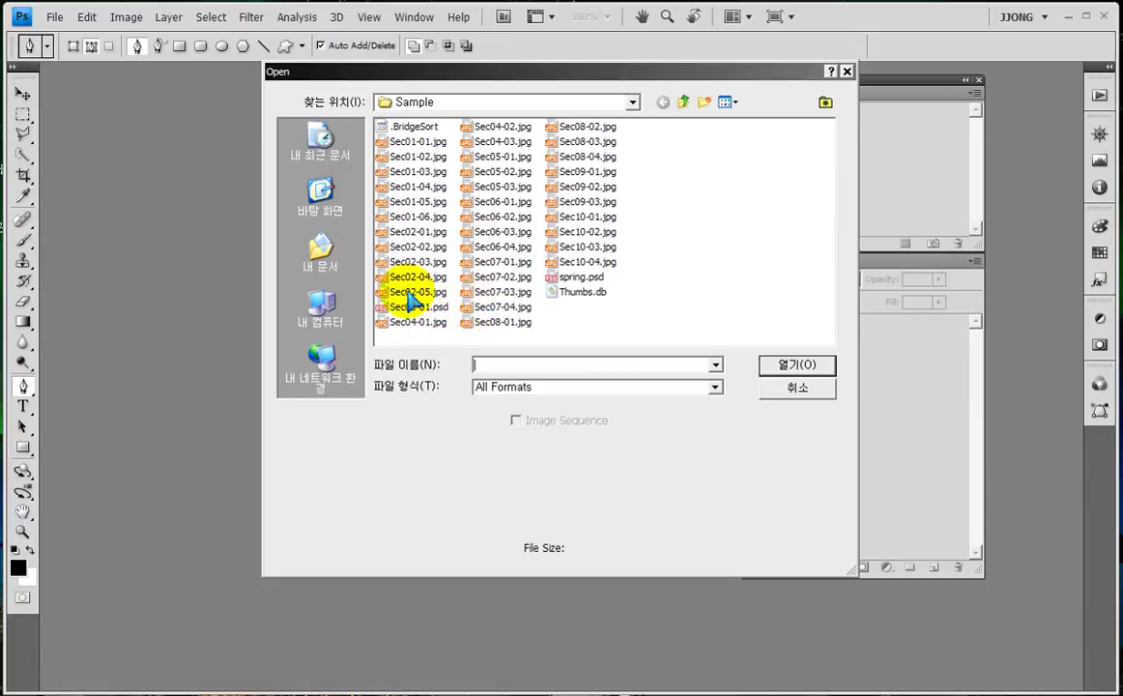
click(502, 292)
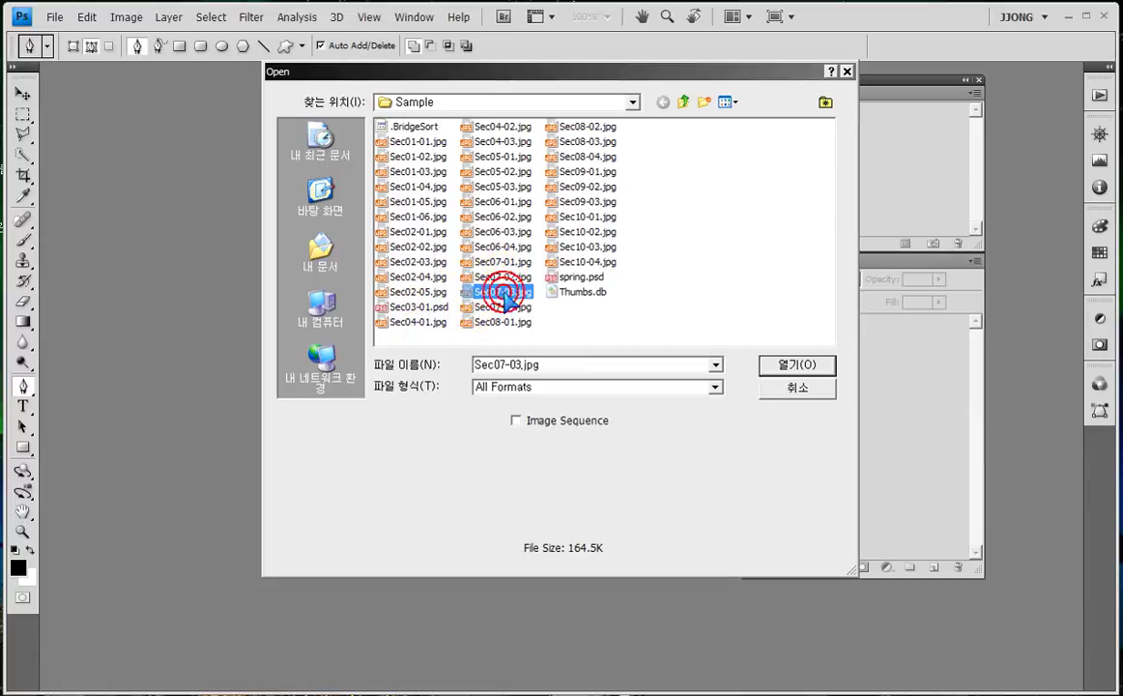
click(500, 307)
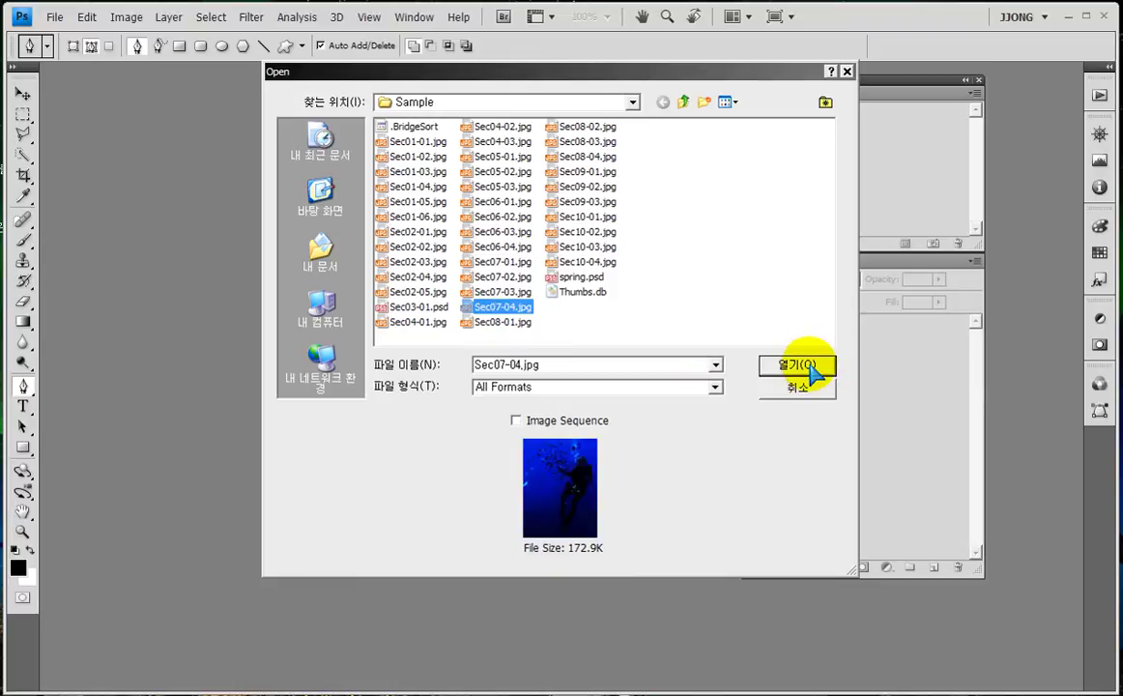
click(810, 368)
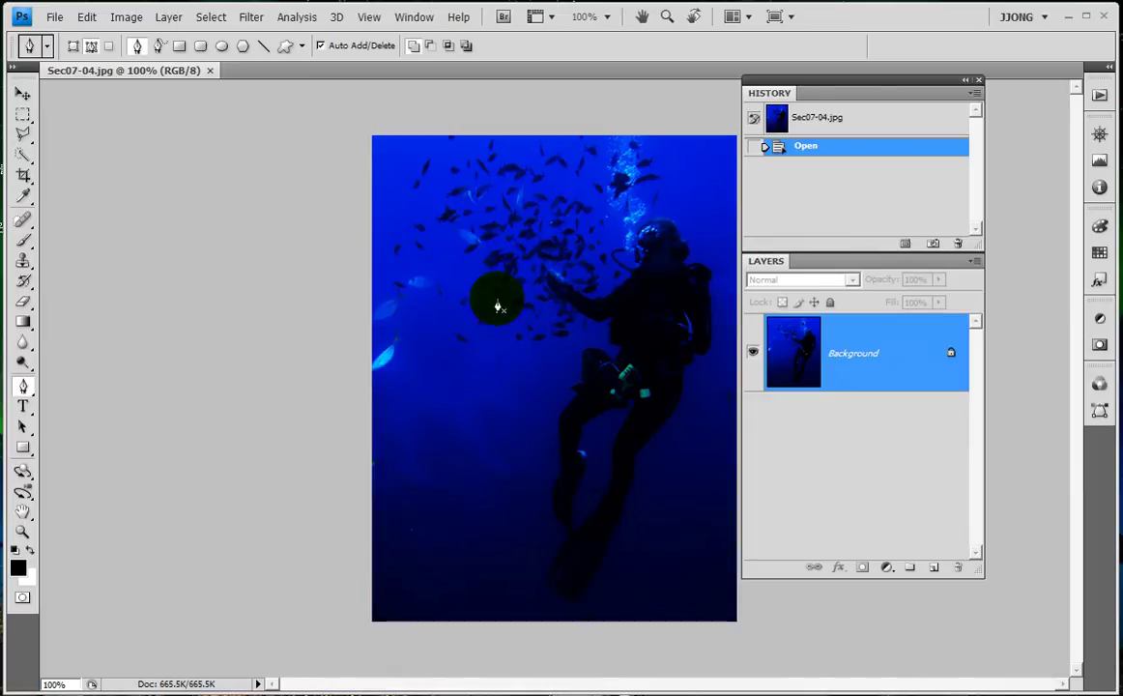
Step: Float the diver photo in its own enlarged window, shifted slightly down and right
drag(76, 69, 118, 124)
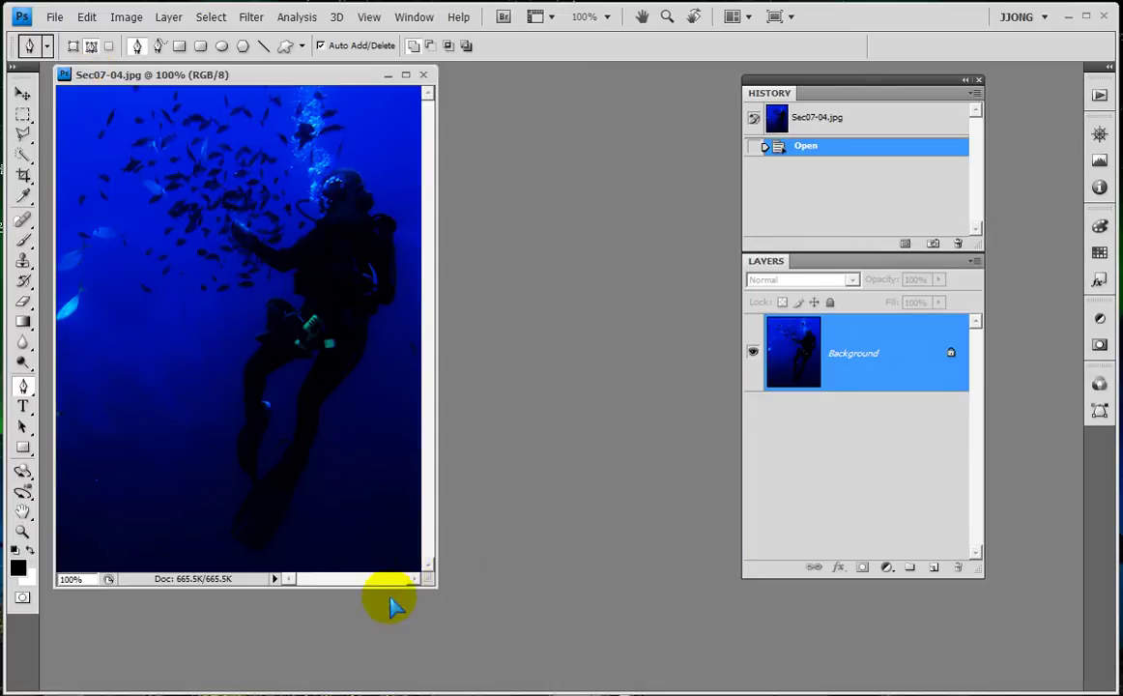
drag(434, 585, 633, 623)
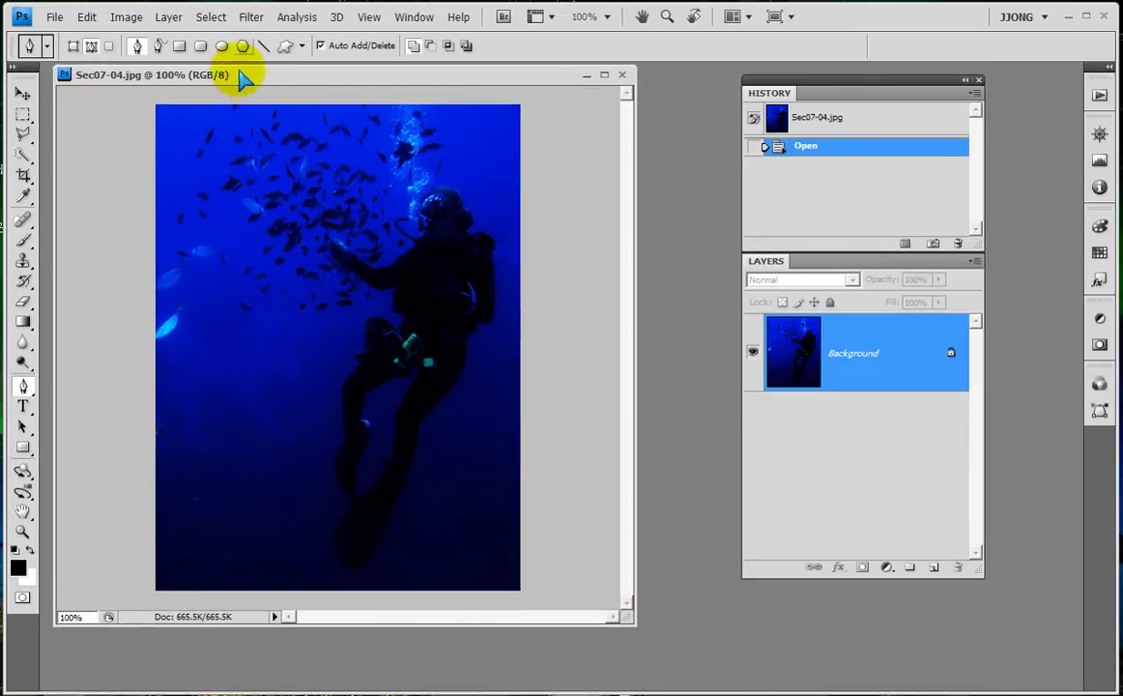
drag(242, 74, 290, 100)
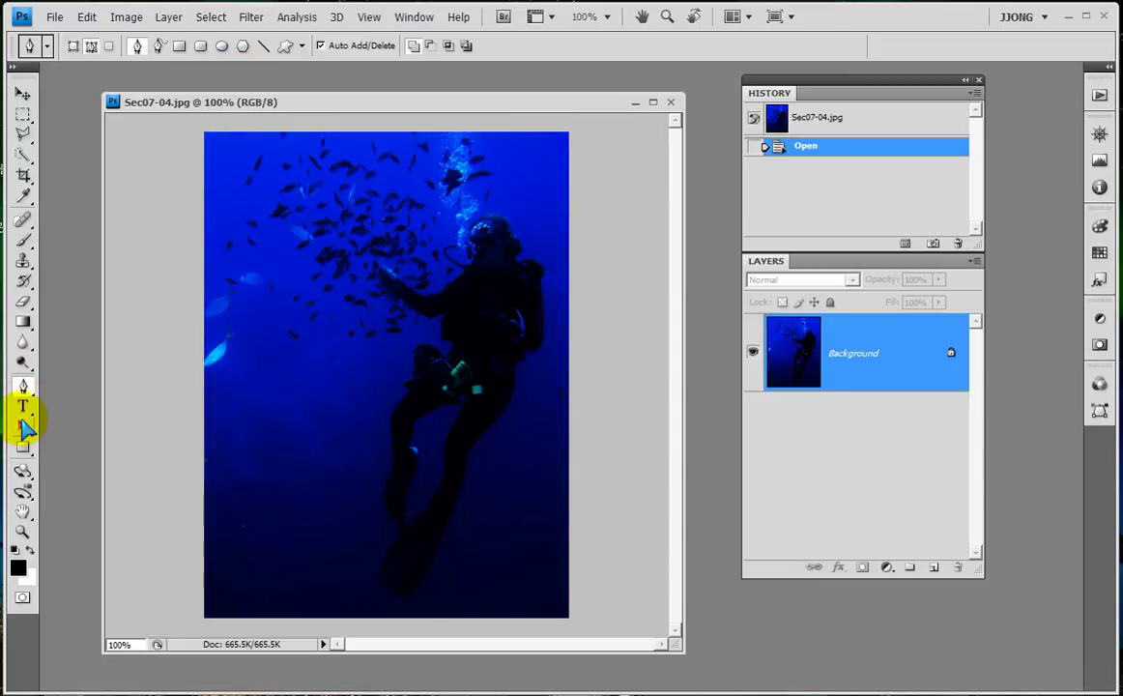
click(23, 449)
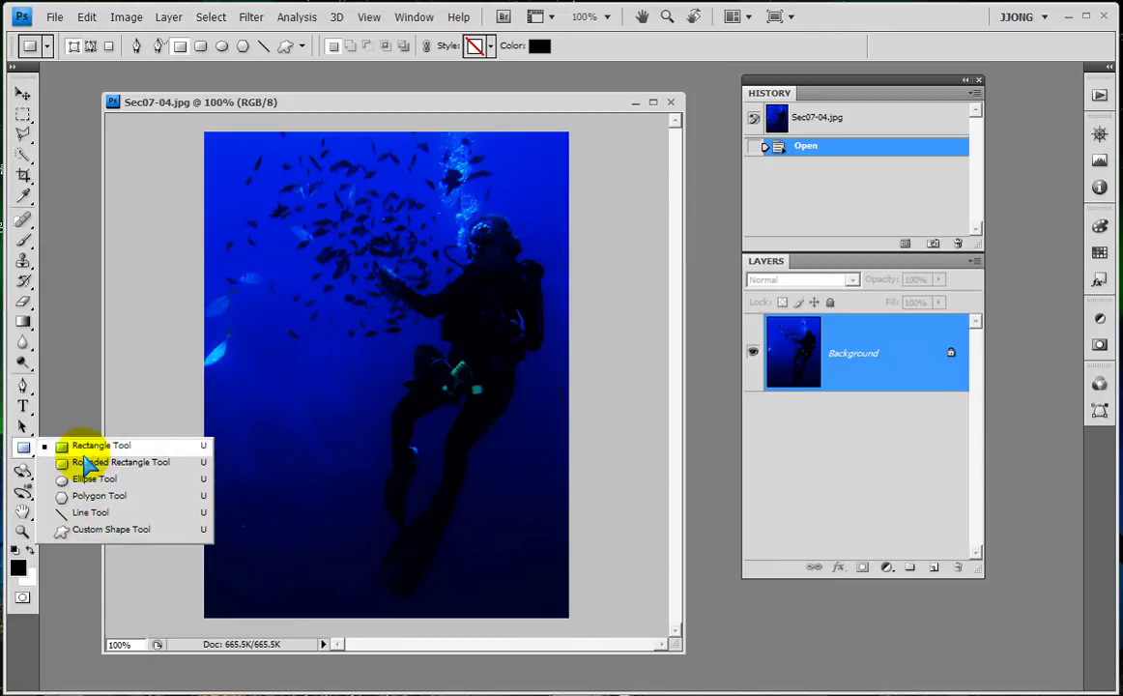
Step: Switch from the Custom Shape Tool to the Rounded Rectangle Tool with a 10 px radius
click(92, 532)
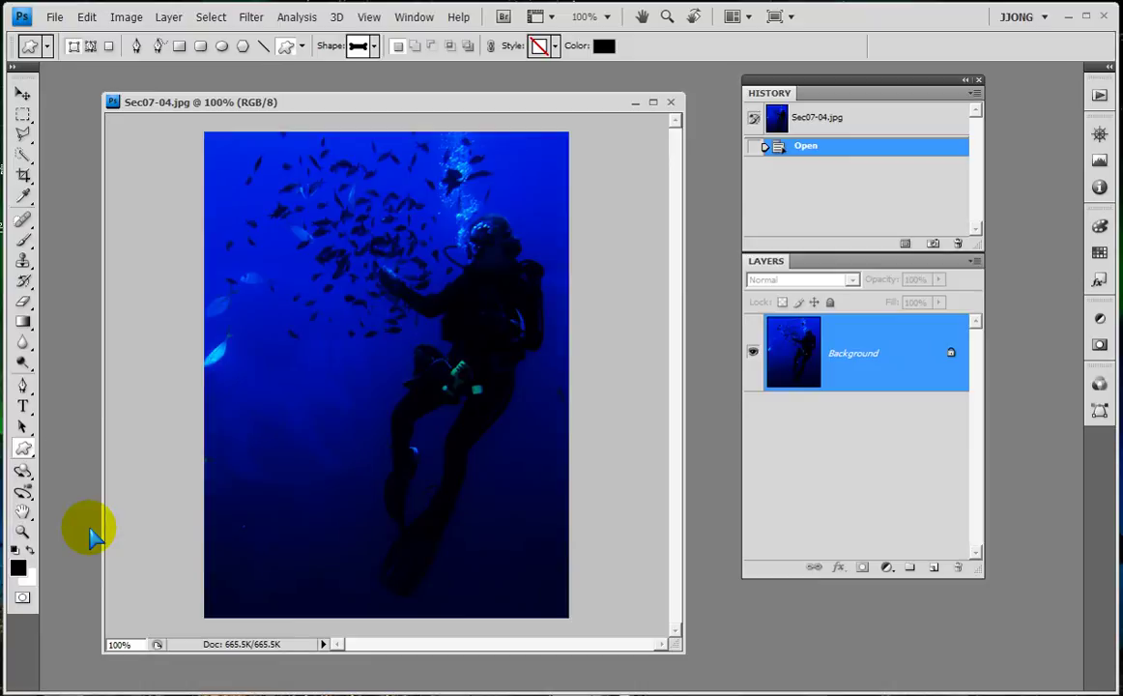
click(23, 449)
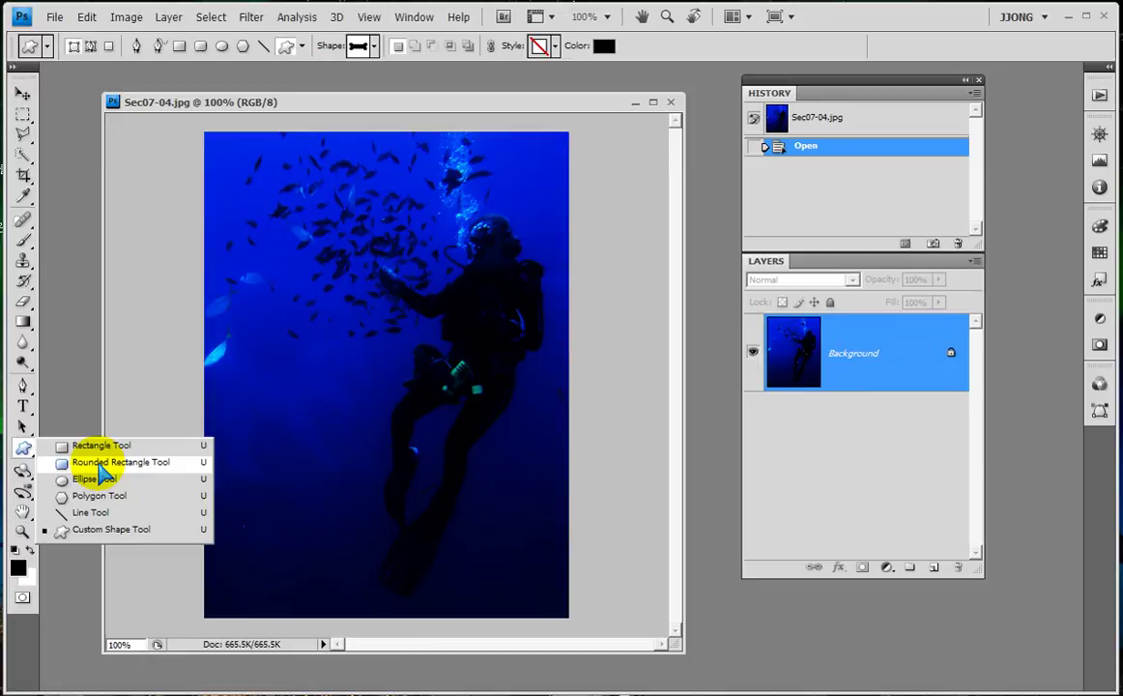
click(103, 464)
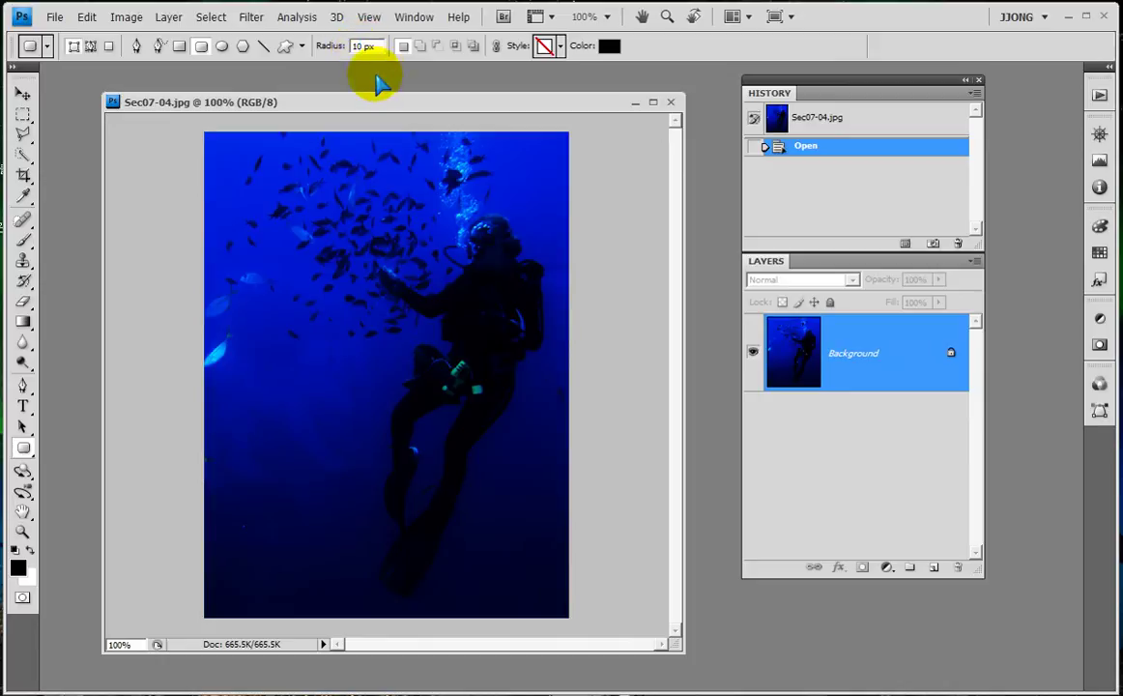
click(459, 183)
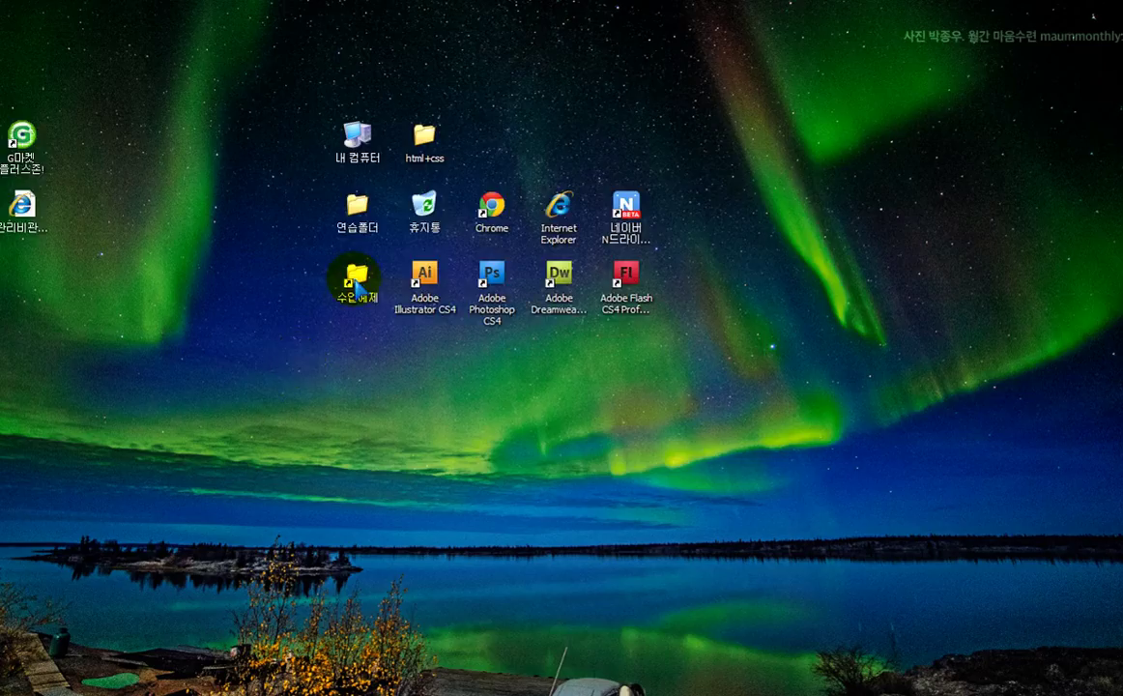
Step: Run kscreenpen.exe from D:\수업예제 past the security warning, then close the folder
double_click(354, 280)
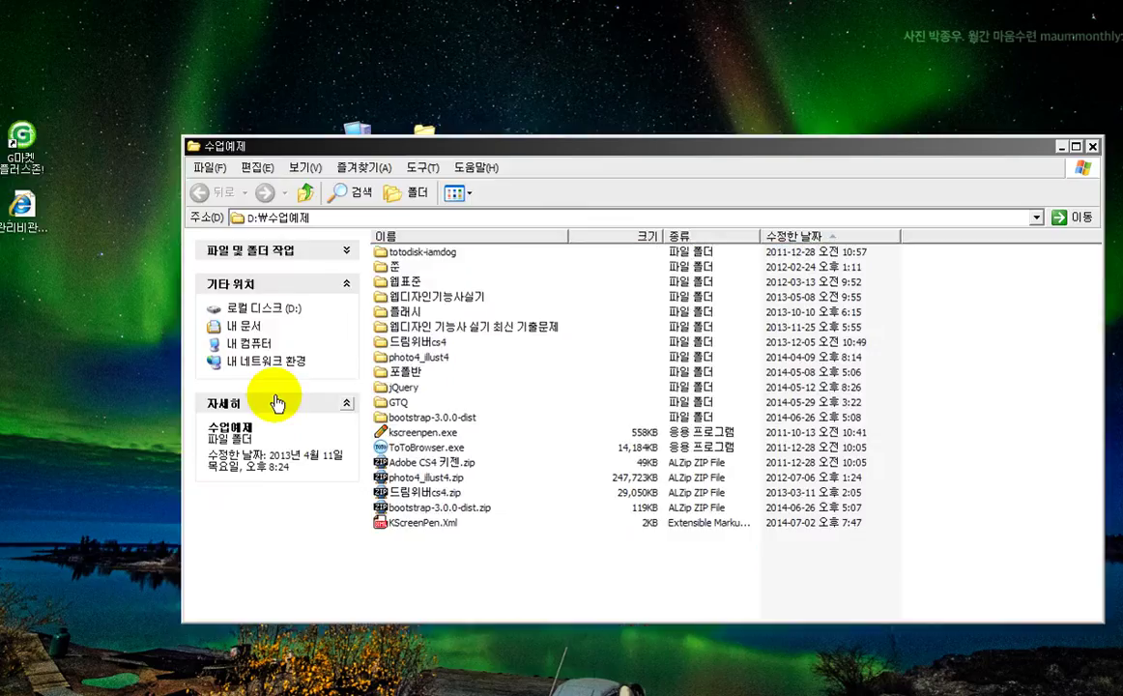
double_click(387, 432)
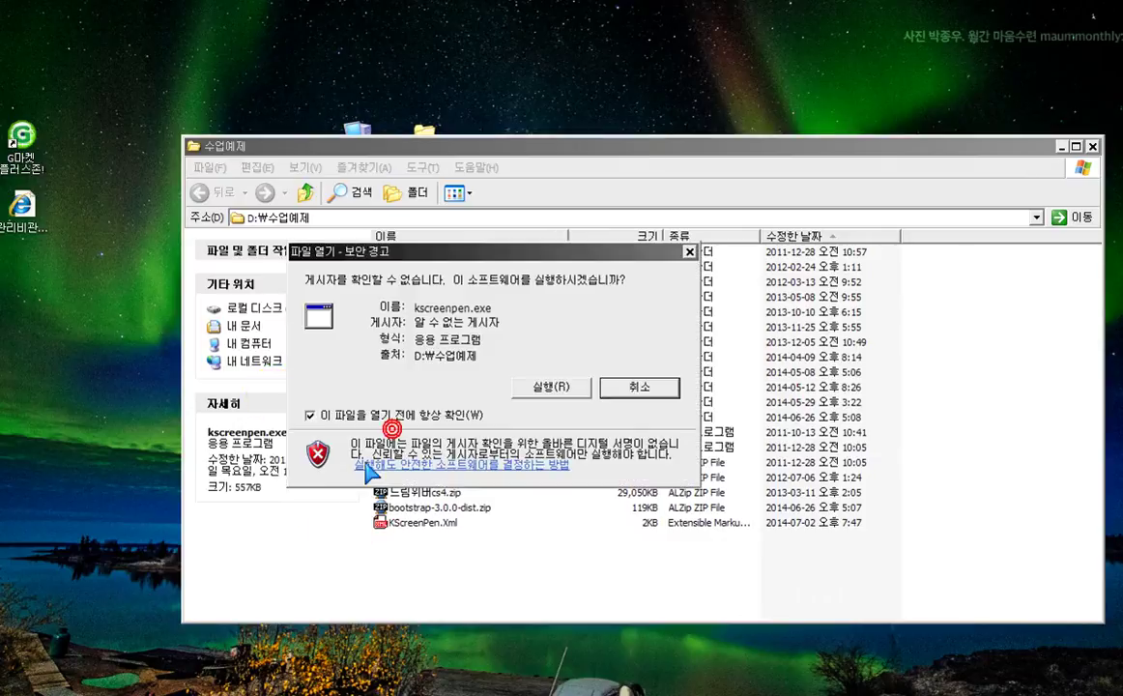
click(549, 385)
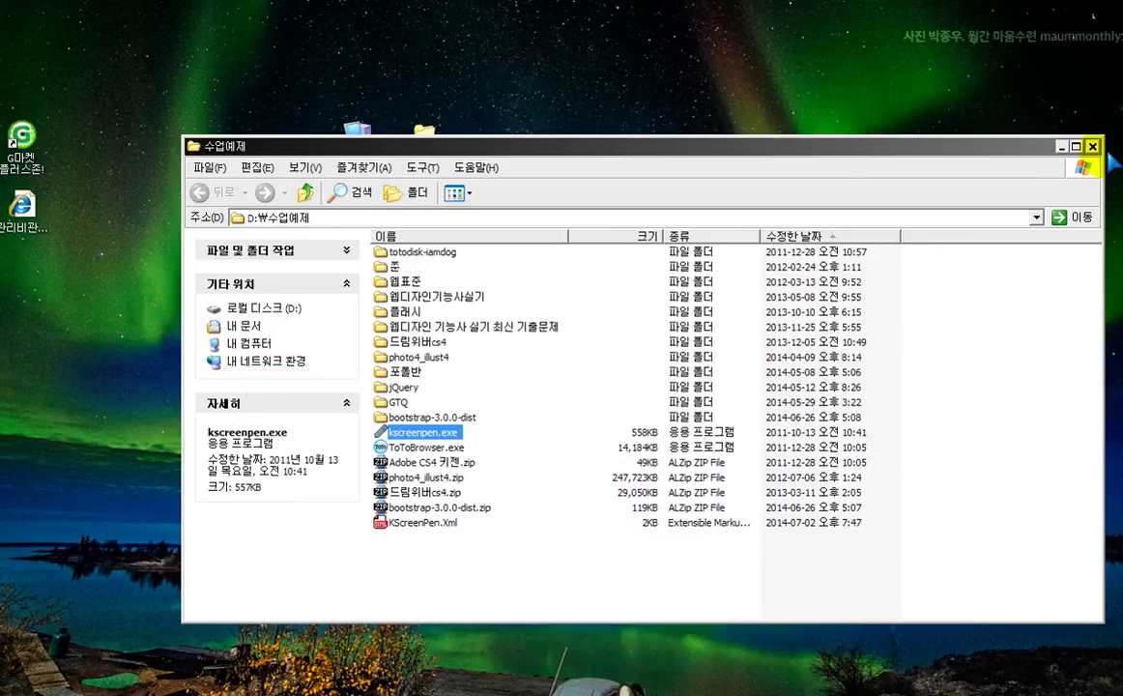
click(1094, 147)
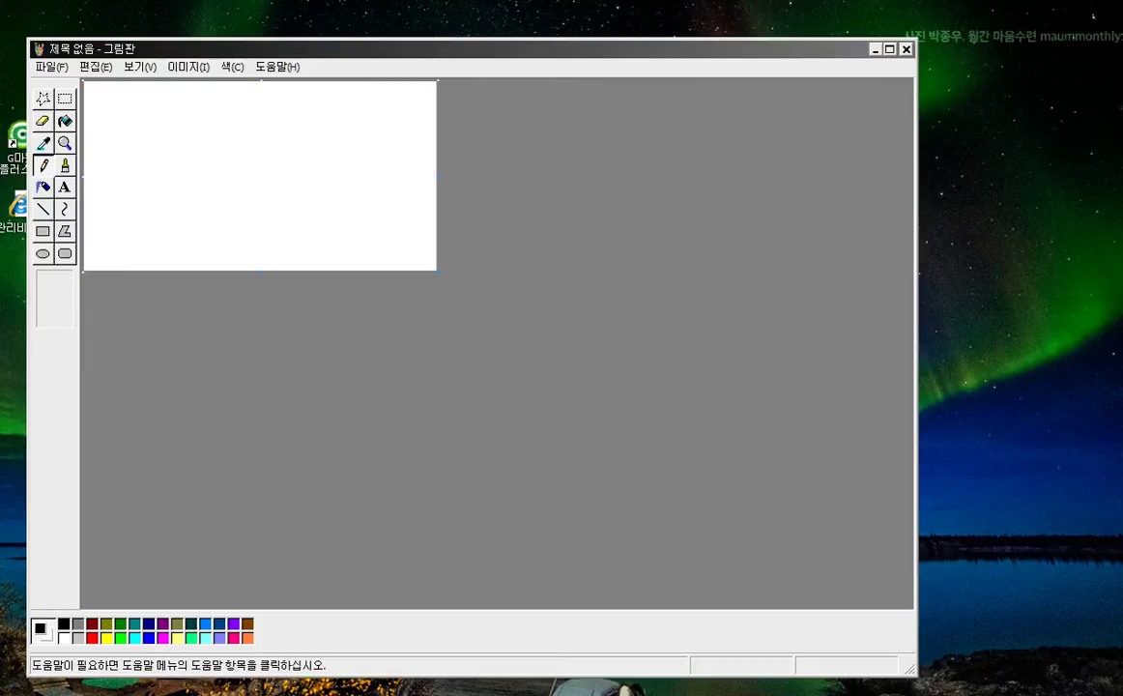
Step: Paste the Photoshop screenshot into Paint and box its Radius field with a red rectangle
key(ctrl+v)
mouse_move(795, 283)
mouse_down()
mouse_move(451, 332)
mouse_move(559, 337)
mouse_up()
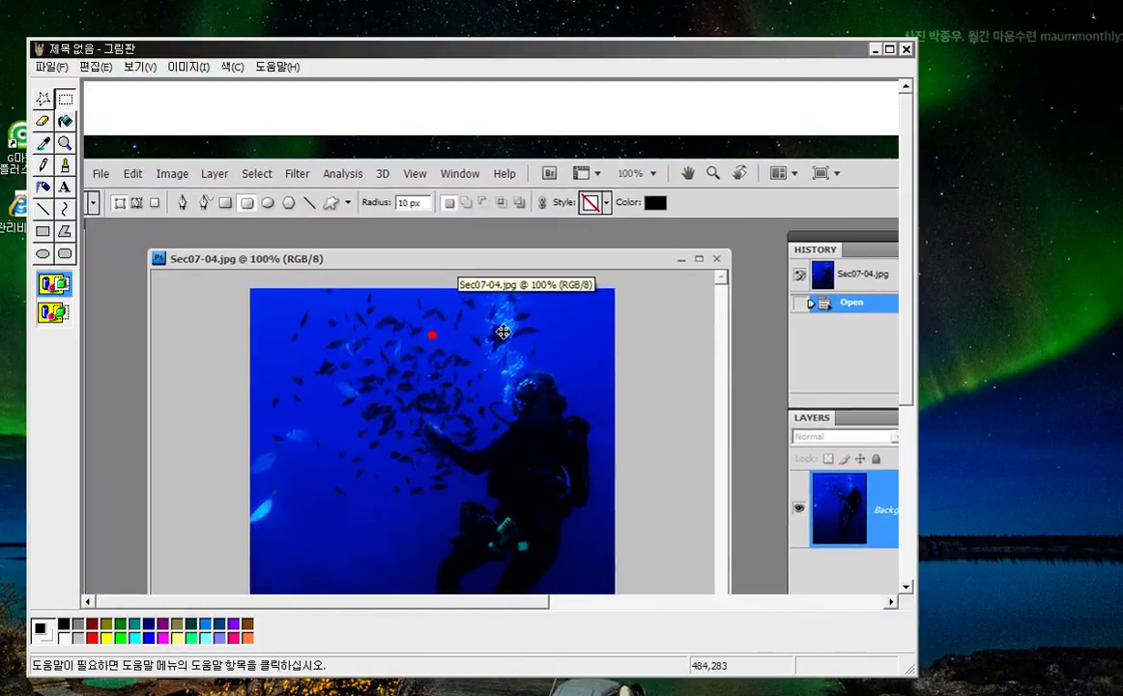
click(64, 143)
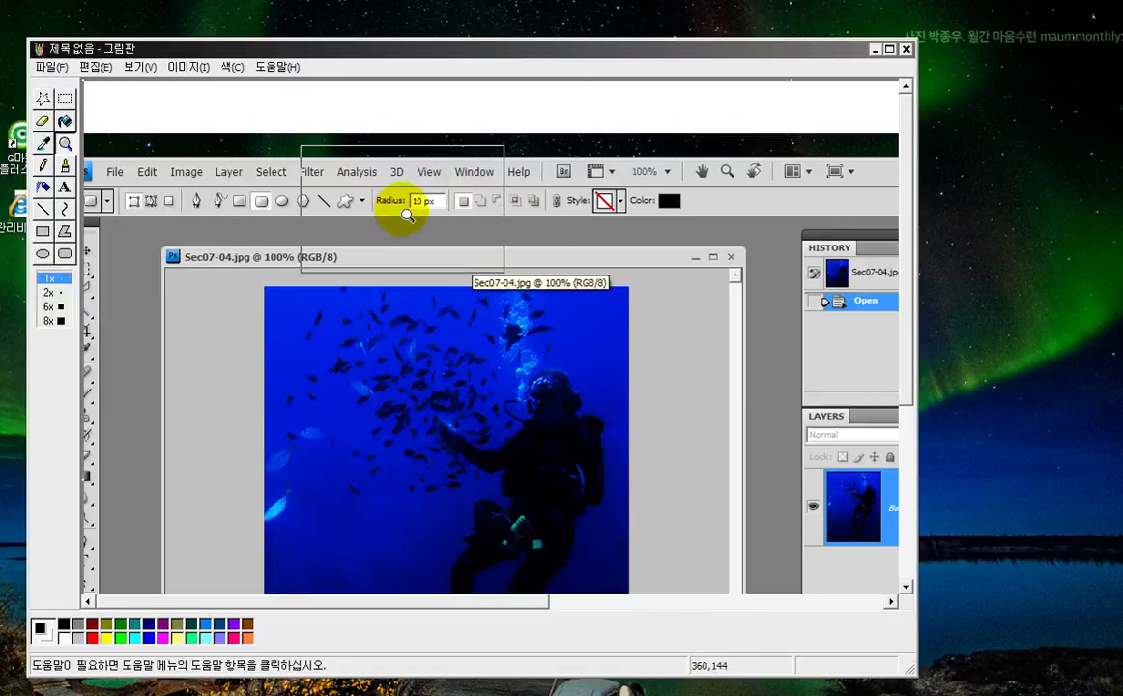
click(406, 206)
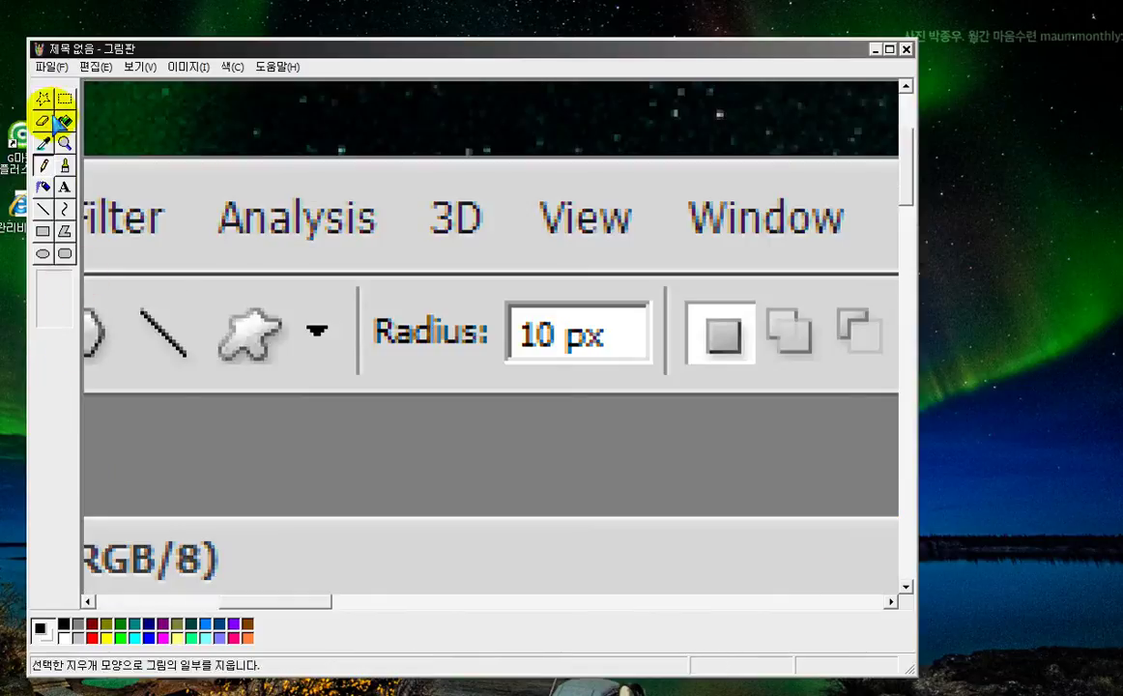
click(42, 231)
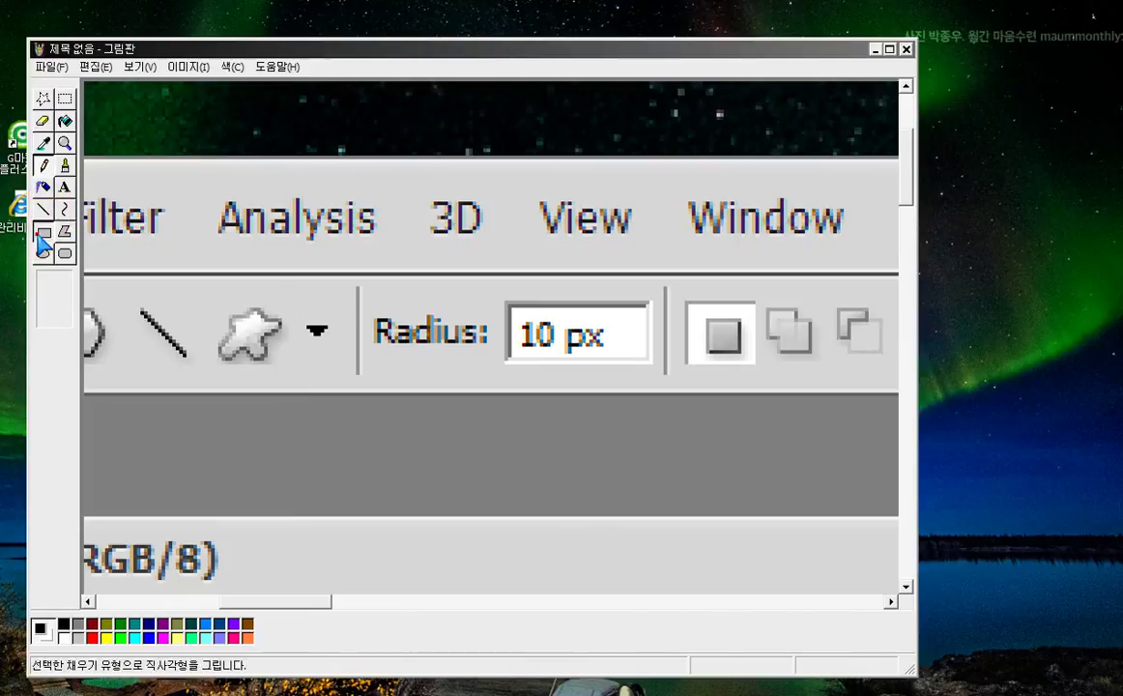
click(92, 638)
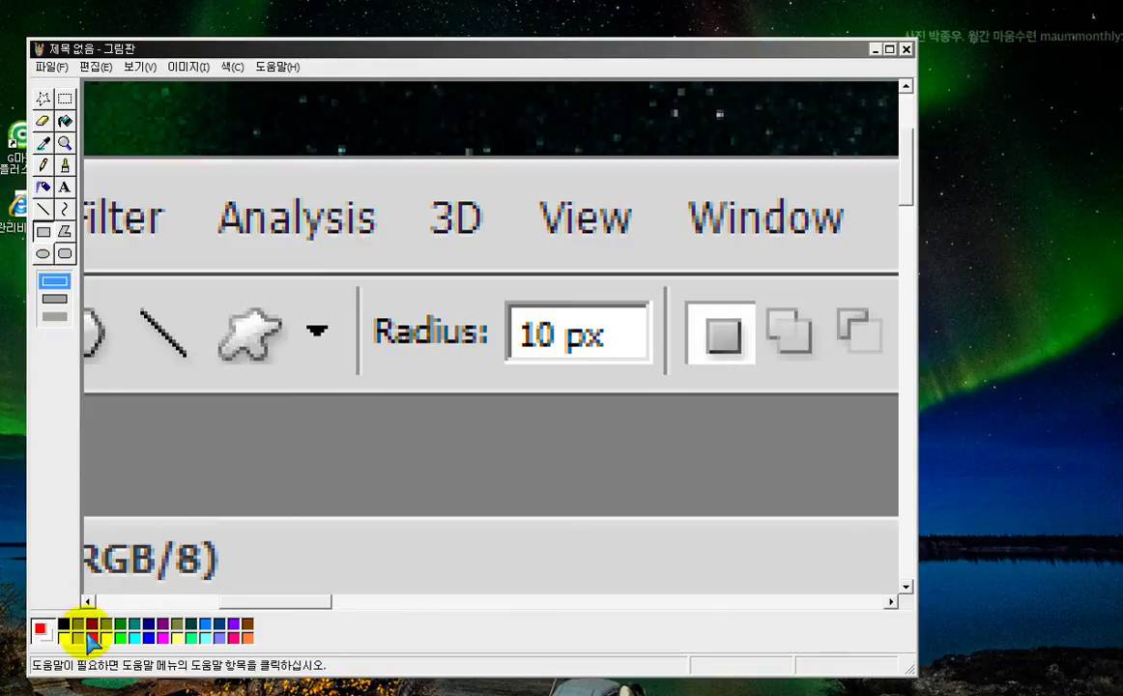
drag(357, 277, 690, 419)
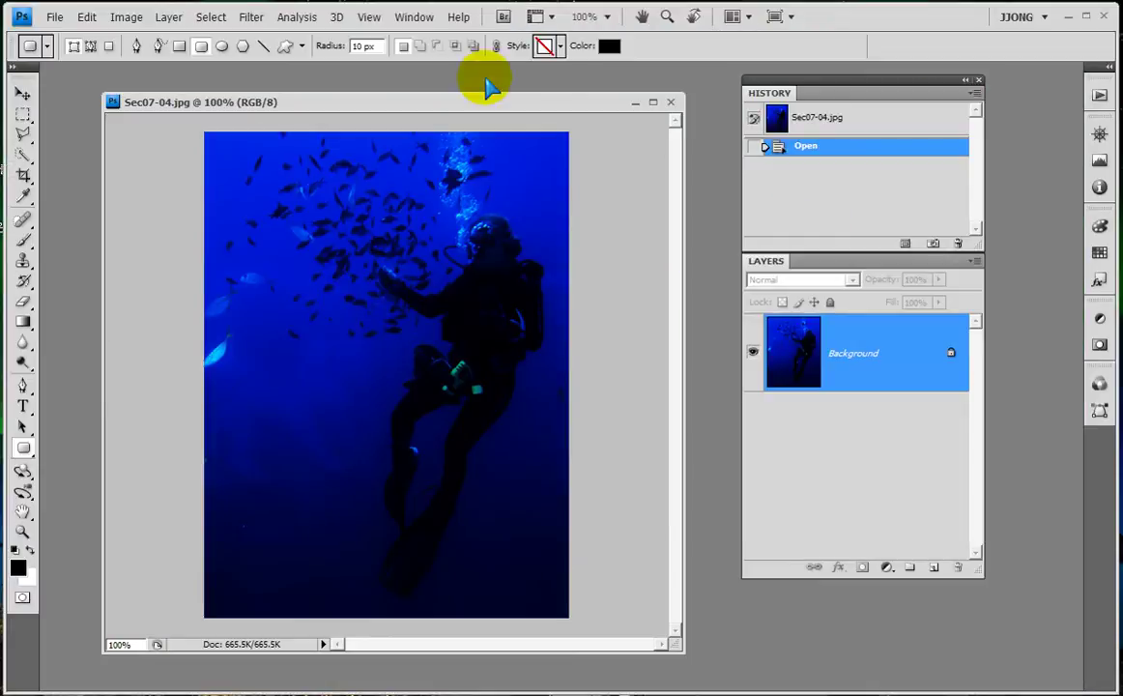
Step: Set the corner radius to 30 px and draw a rounded rectangle across the photo's middle
text(30)
key(Return)
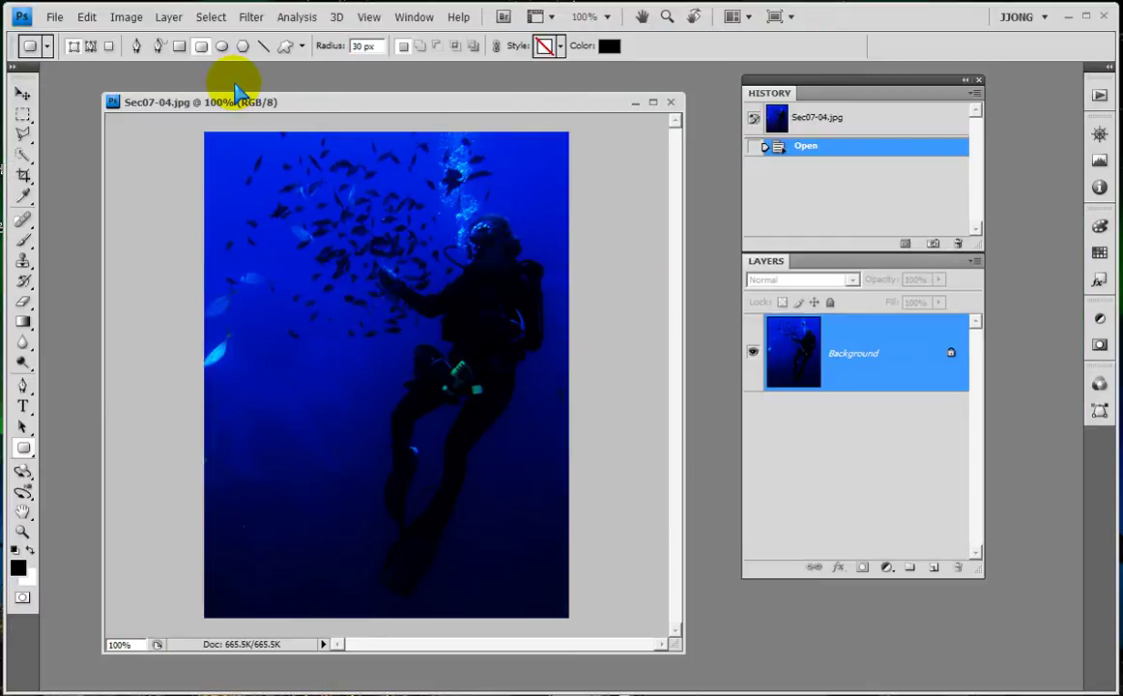
drag(230, 286, 501, 413)
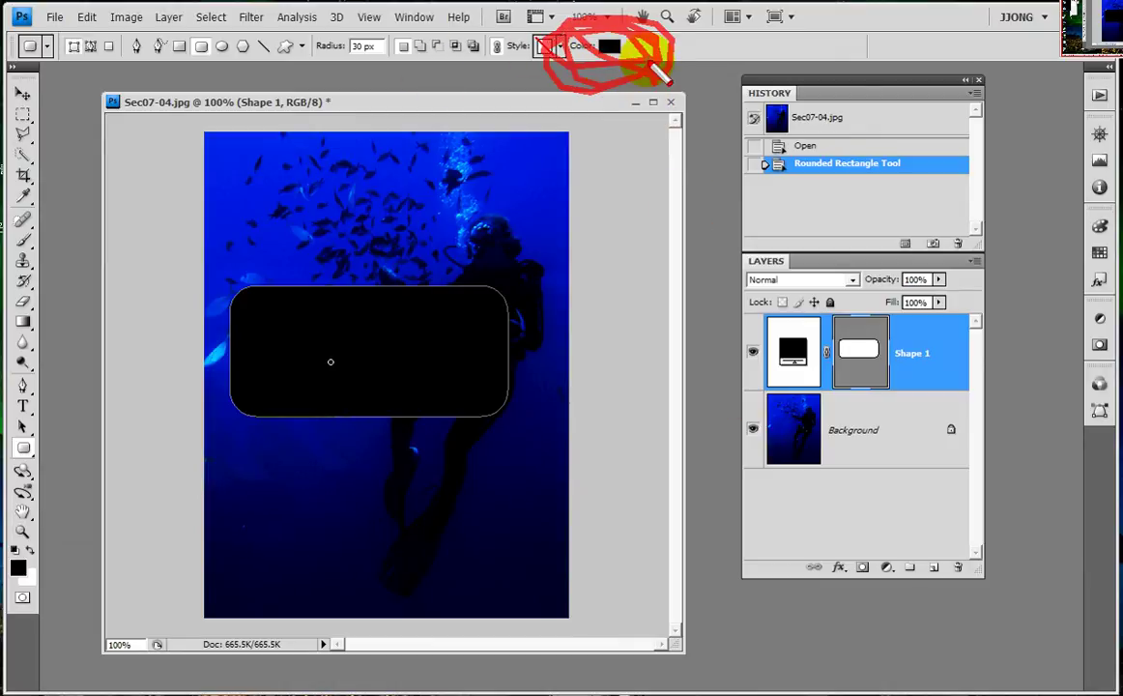
Step: Change the Shape 1 layer's fill colour from black to bright cyan
click(606, 48)
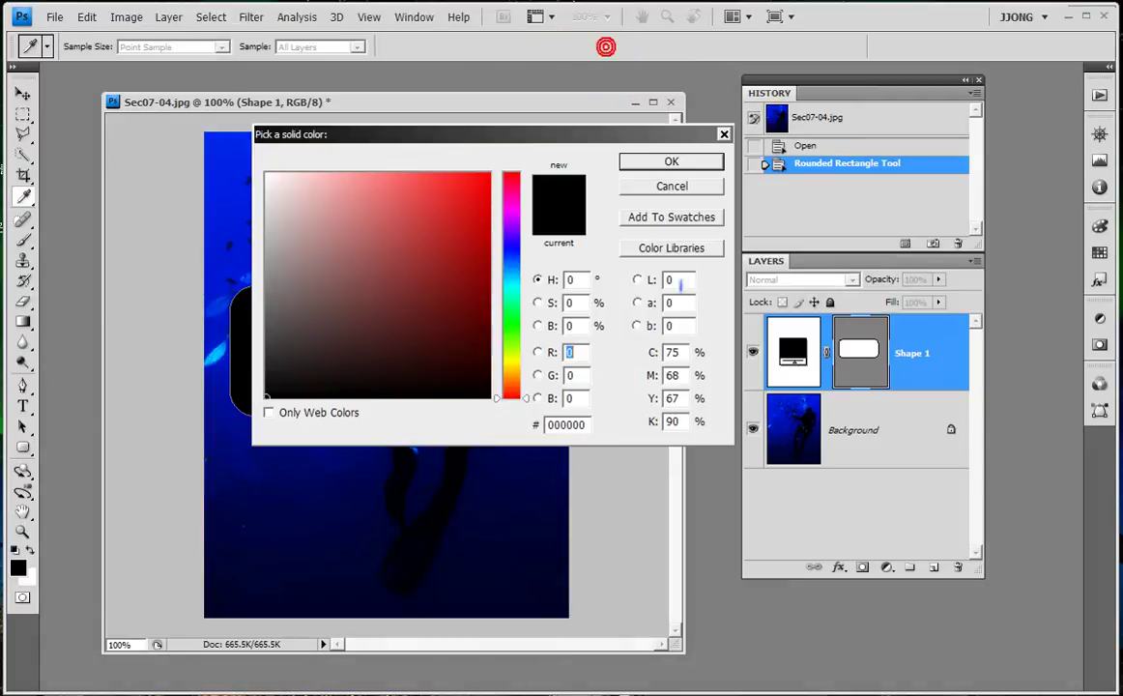
click(513, 290)
click(459, 193)
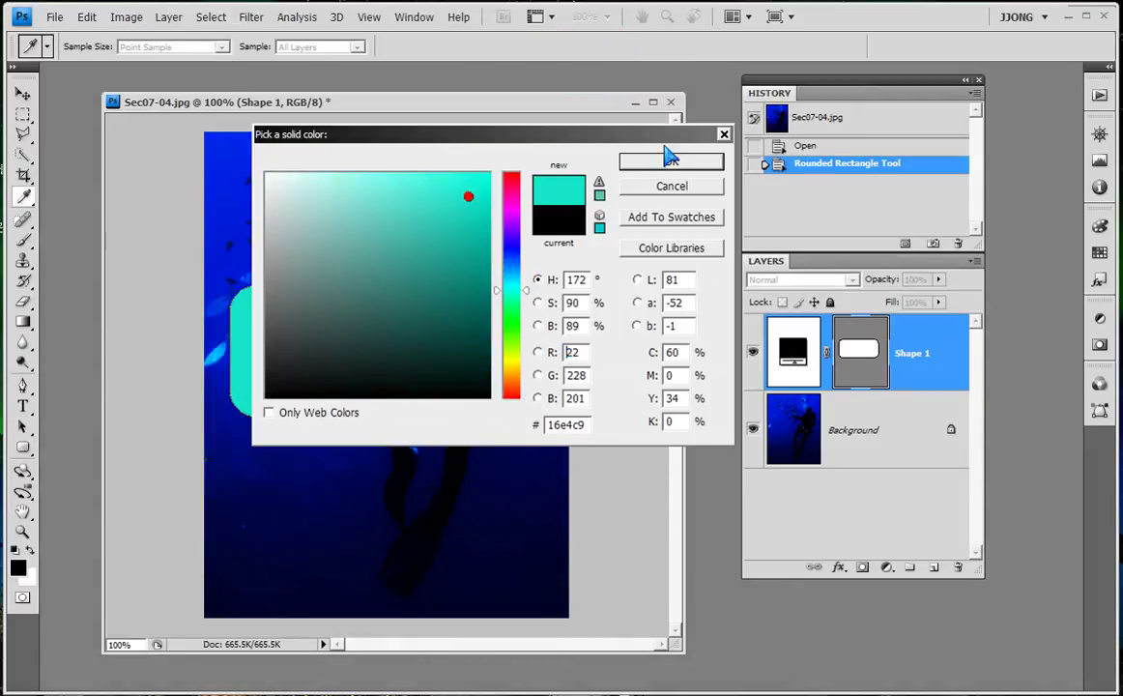
click(671, 160)
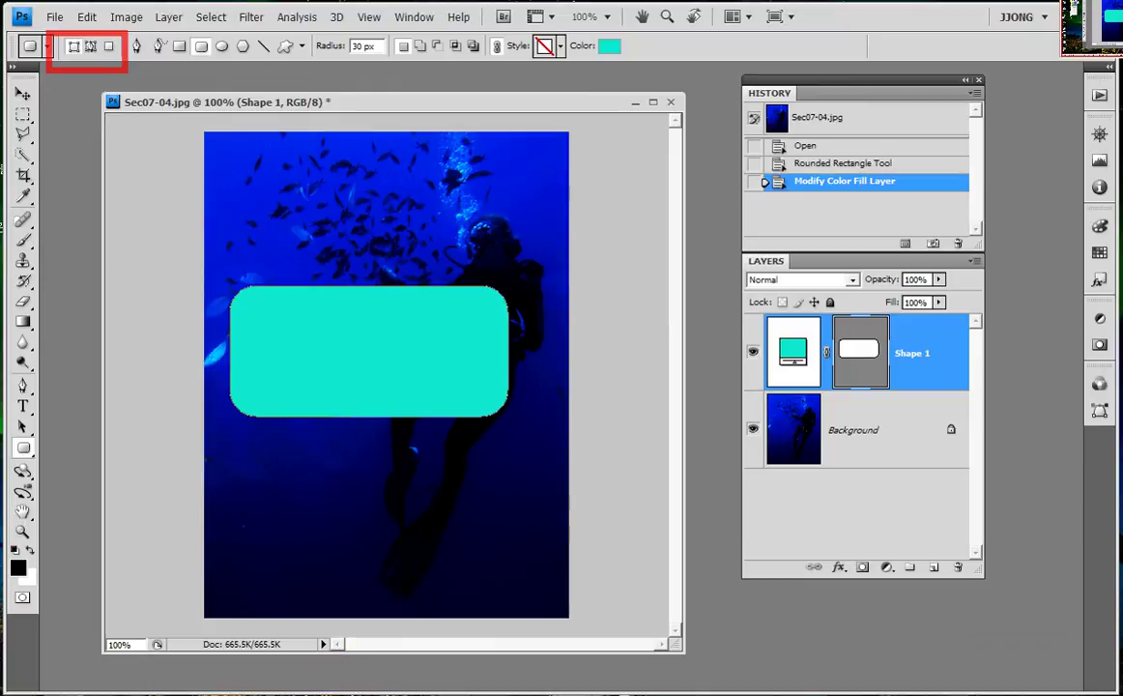
Step: Paste the shape-options capture into Paint, position it, and minimize Paint
key(ctrl+v)
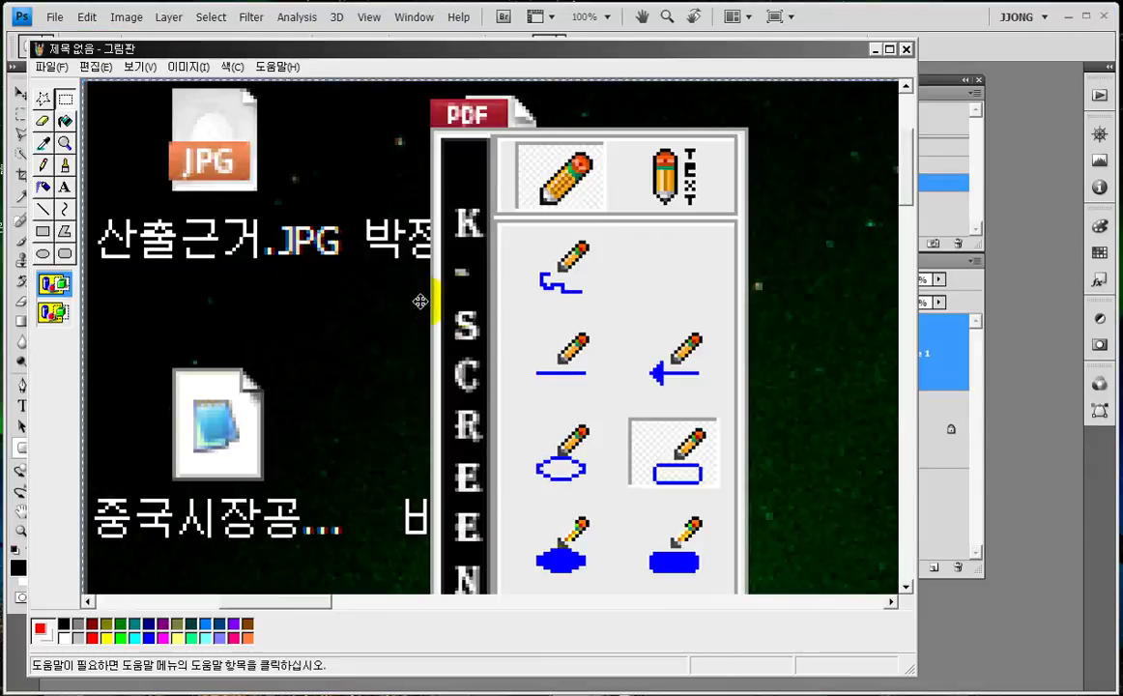
drag(311, 303, 453, 412)
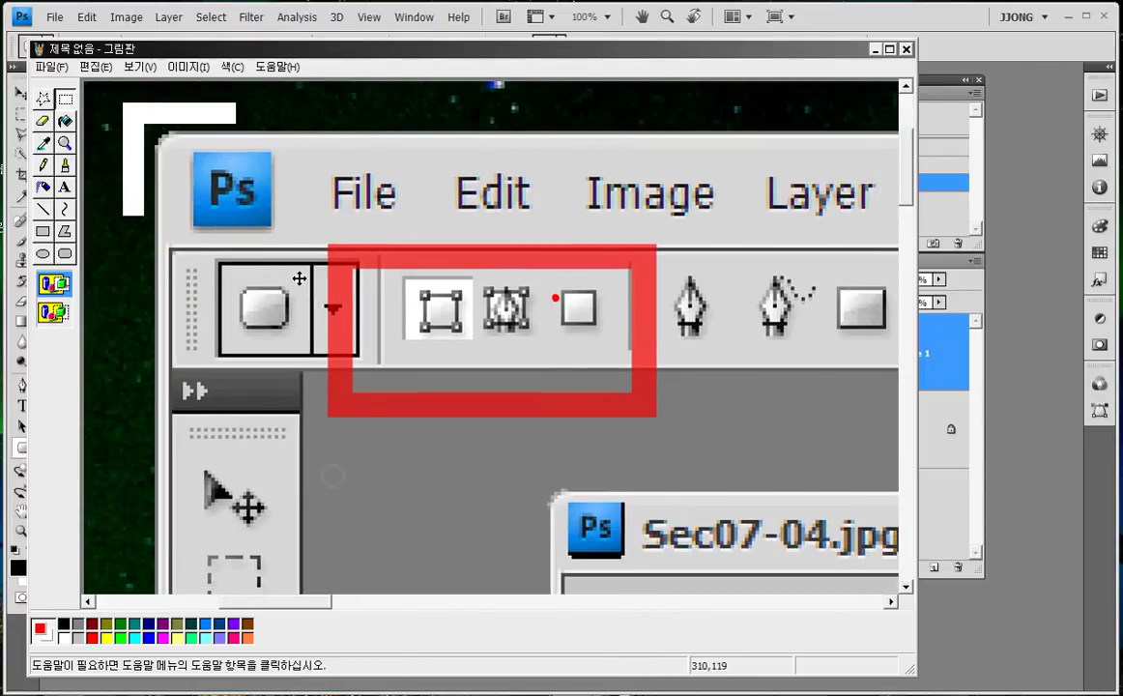
drag(299, 278, 301, 285)
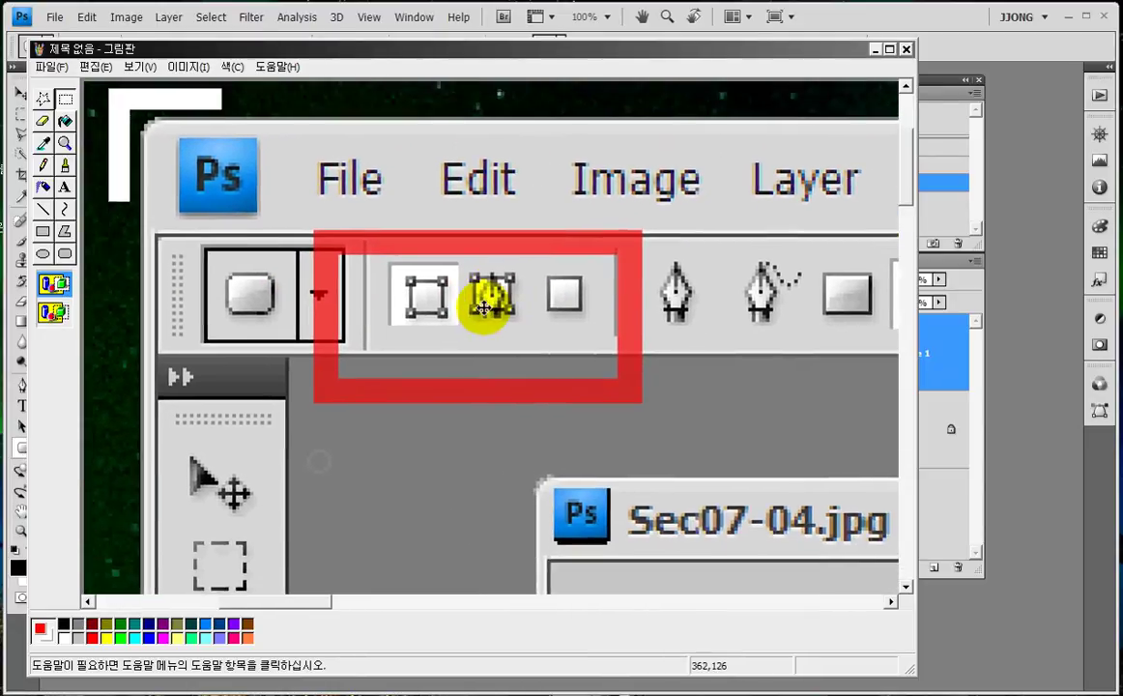
drag(505, 382, 365, 290)
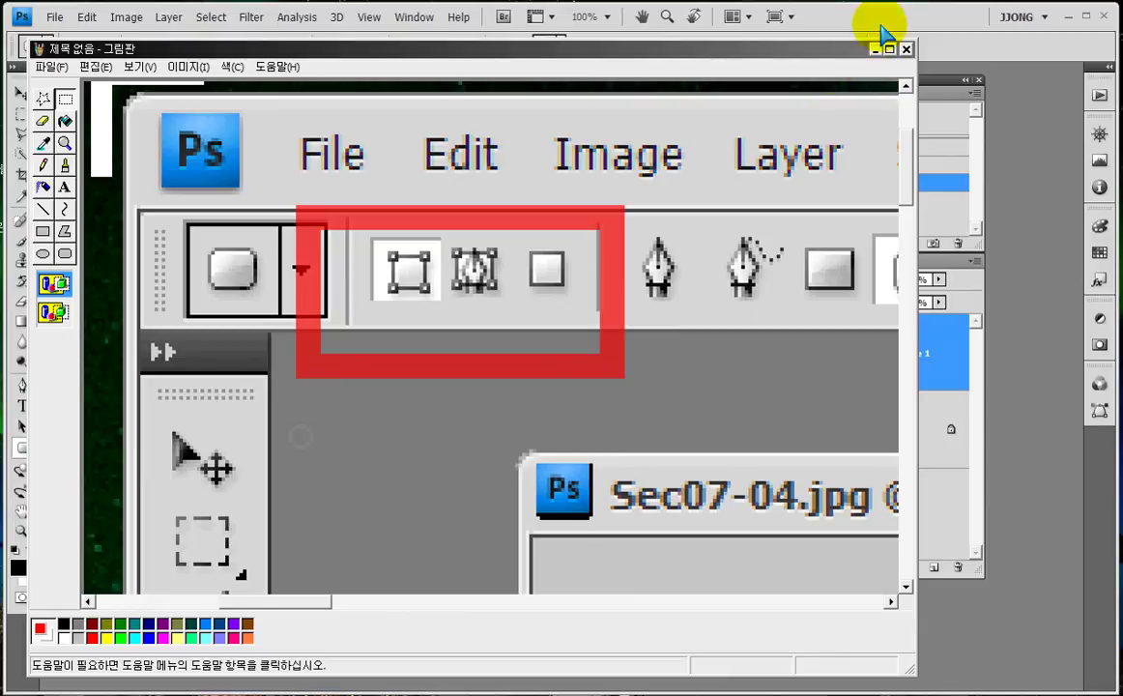
click(873, 48)
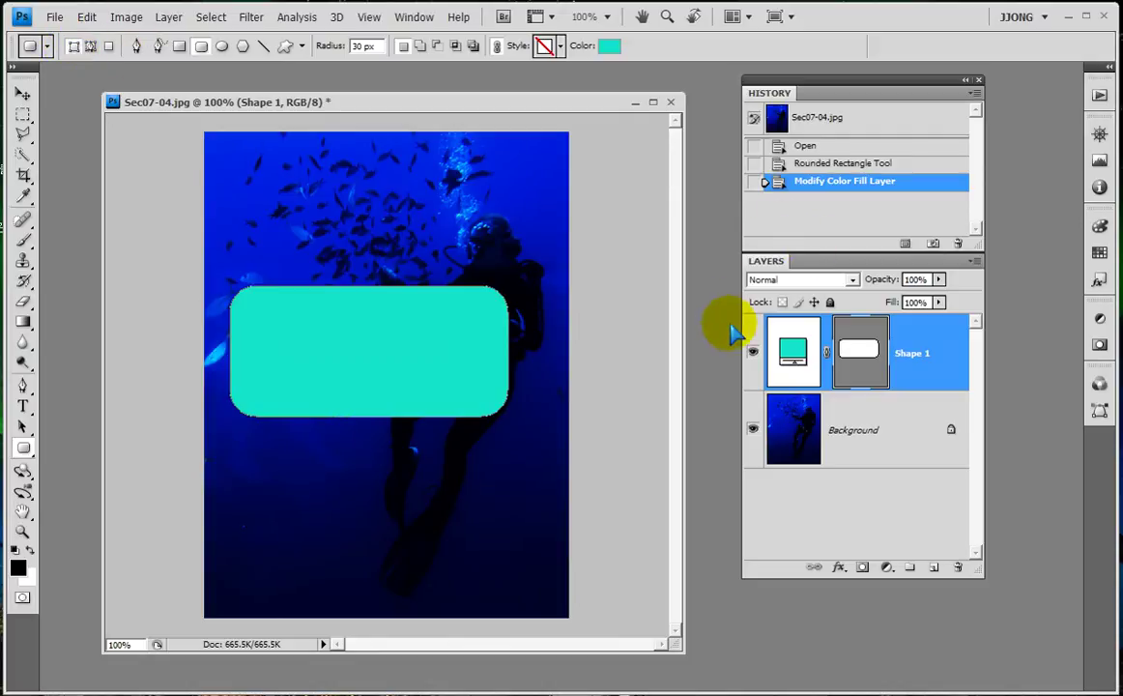
Step: Add an Outer Glow effect to Shape 1 with Normal blend mode
click(838, 567)
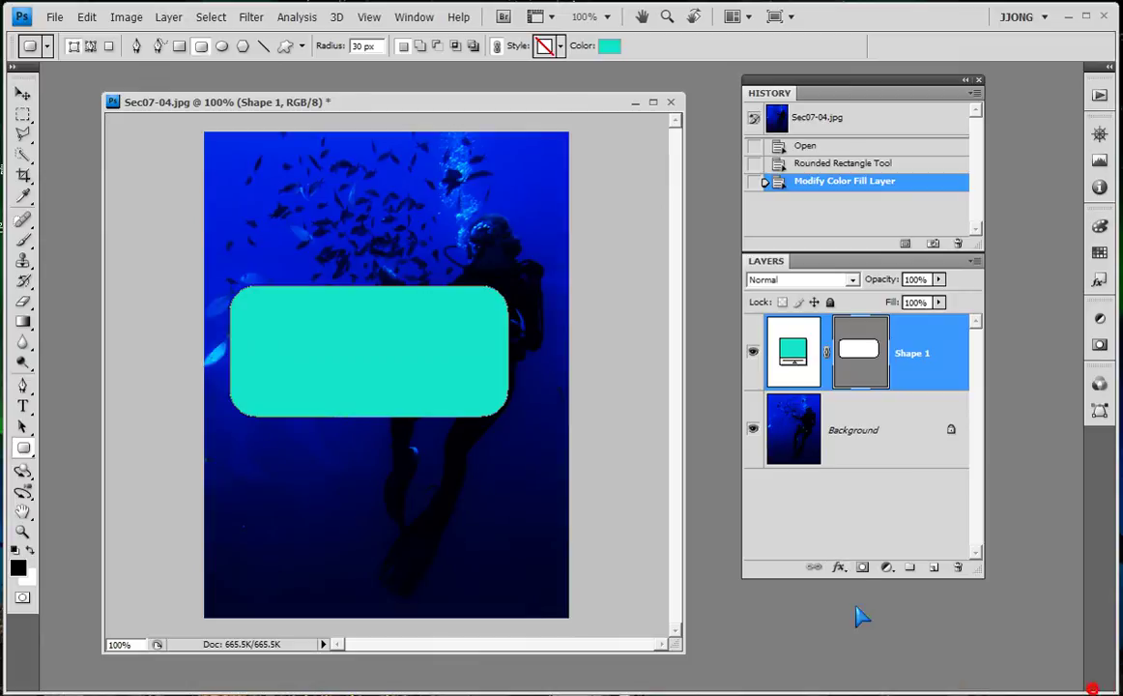
click(838, 567)
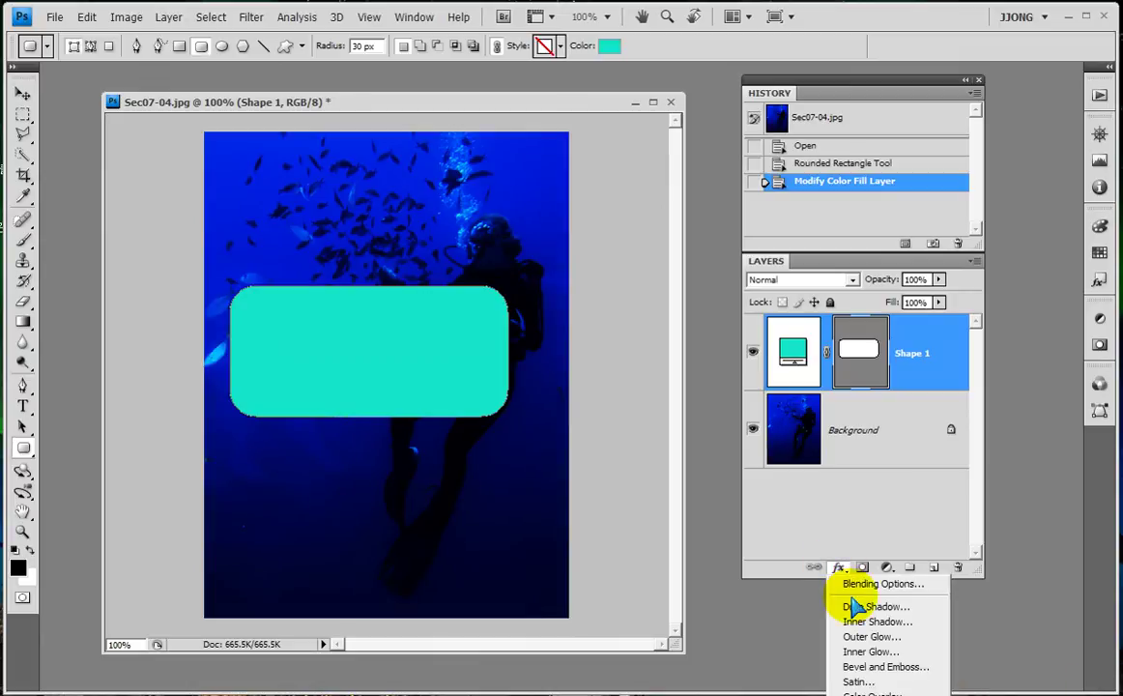
click(857, 638)
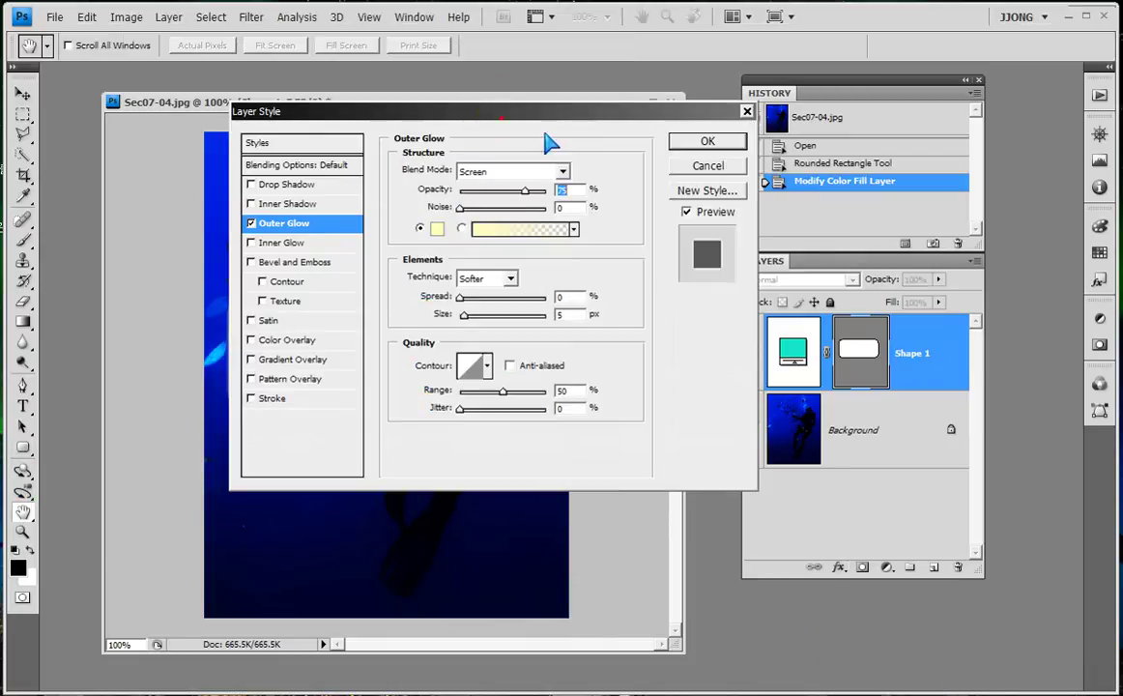
drag(541, 106, 941, 191)
click(869, 251)
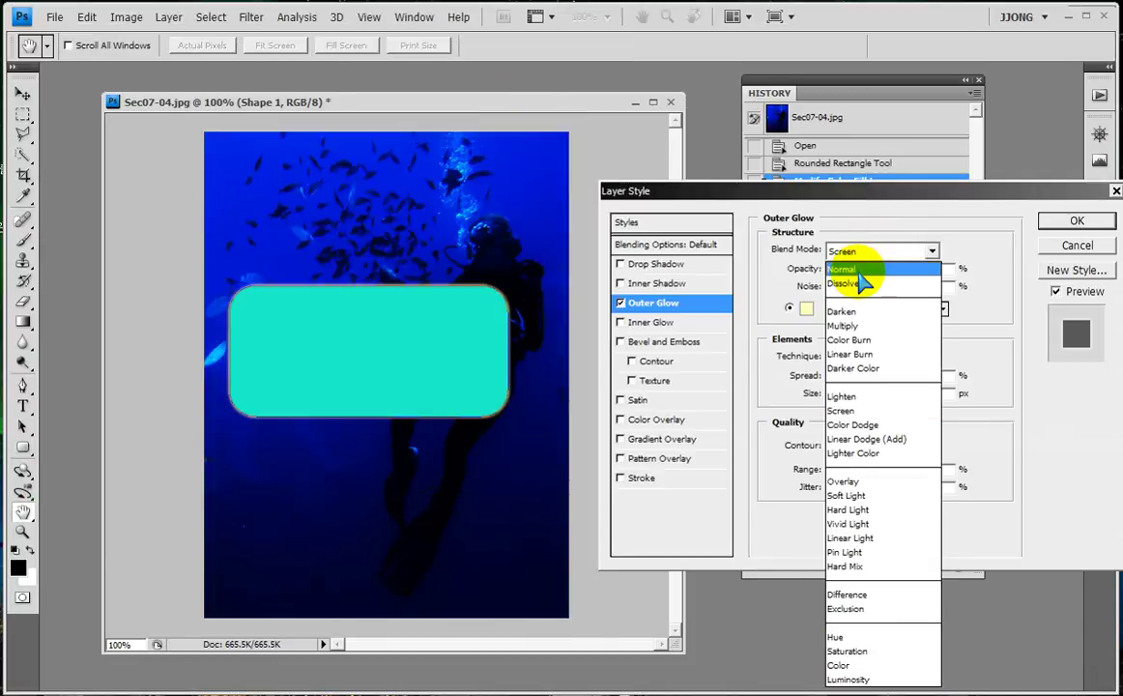
click(850, 269)
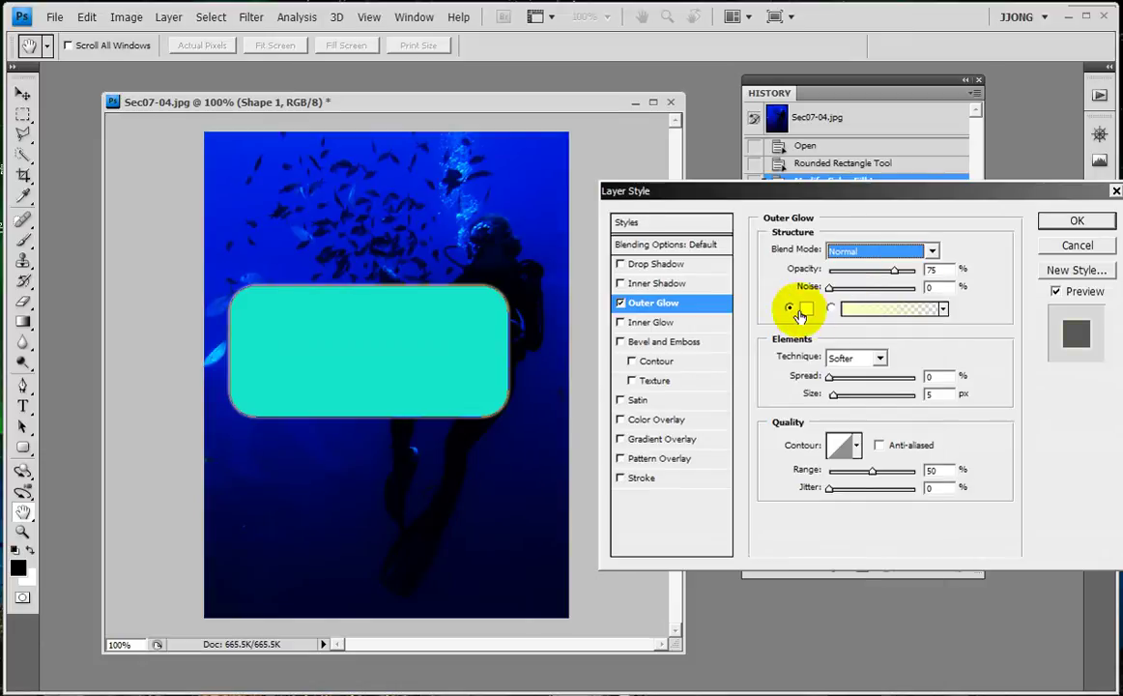
Step: Set the outer glow colour to bright orange ff4e00
click(804, 308)
click(510, 227)
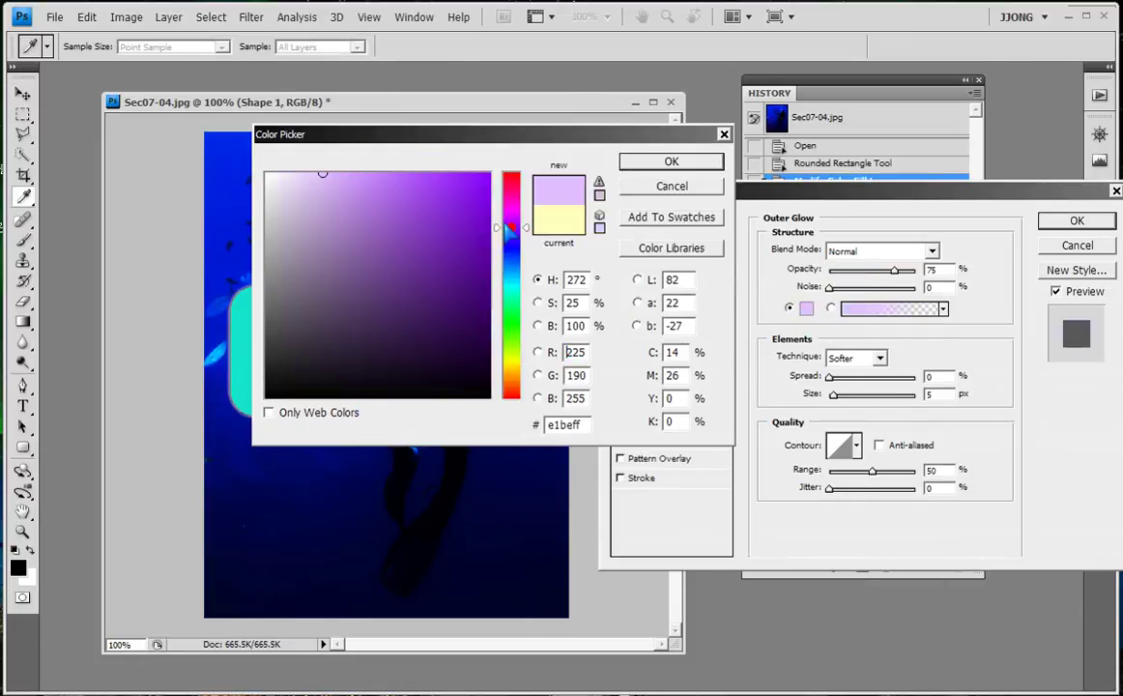
drag(503, 326, 509, 388)
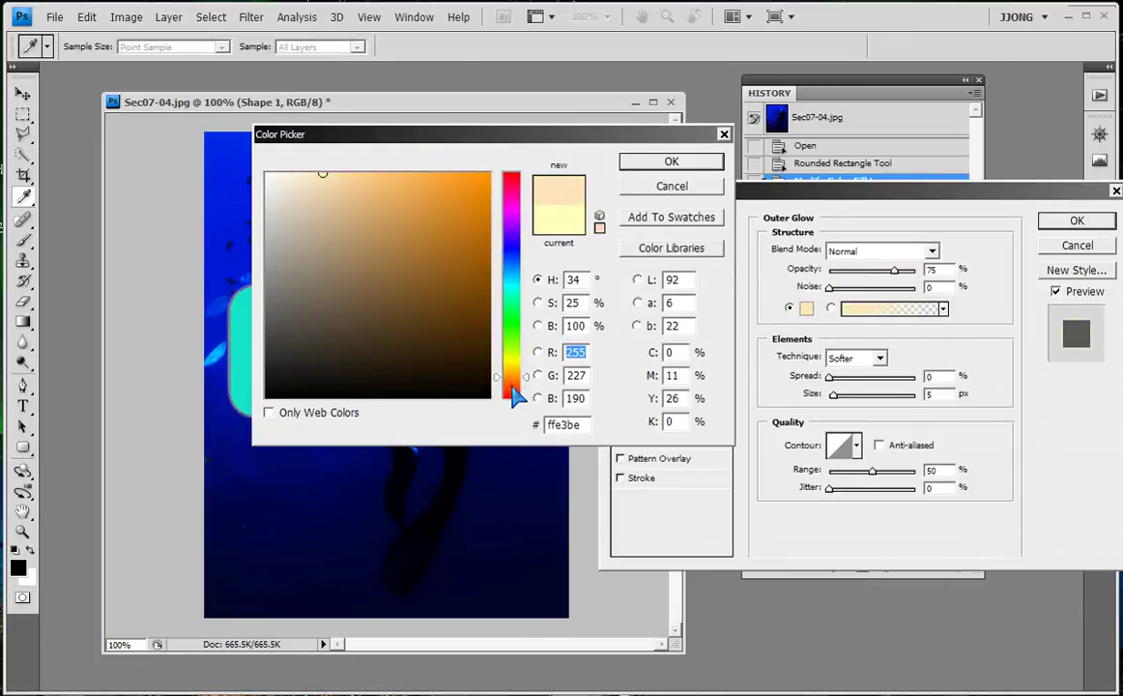
drag(446, 277, 492, 170)
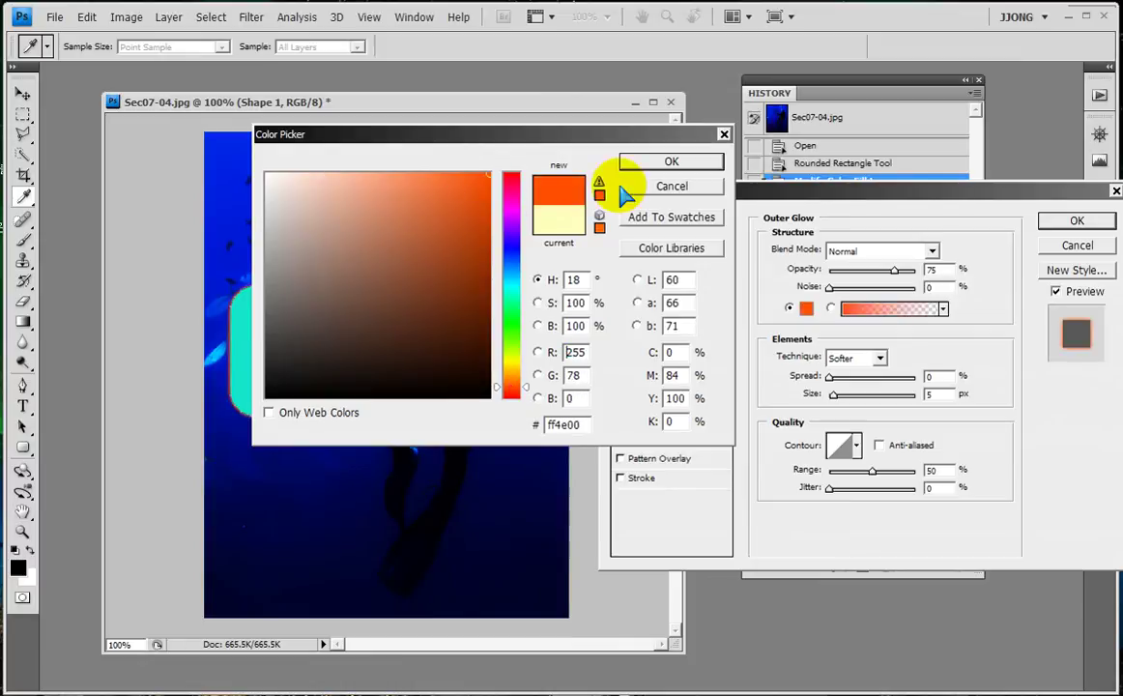
click(667, 162)
Step: Set the glow spread to 9% and size to 51 px, and apply the effect
drag(833, 395, 851, 396)
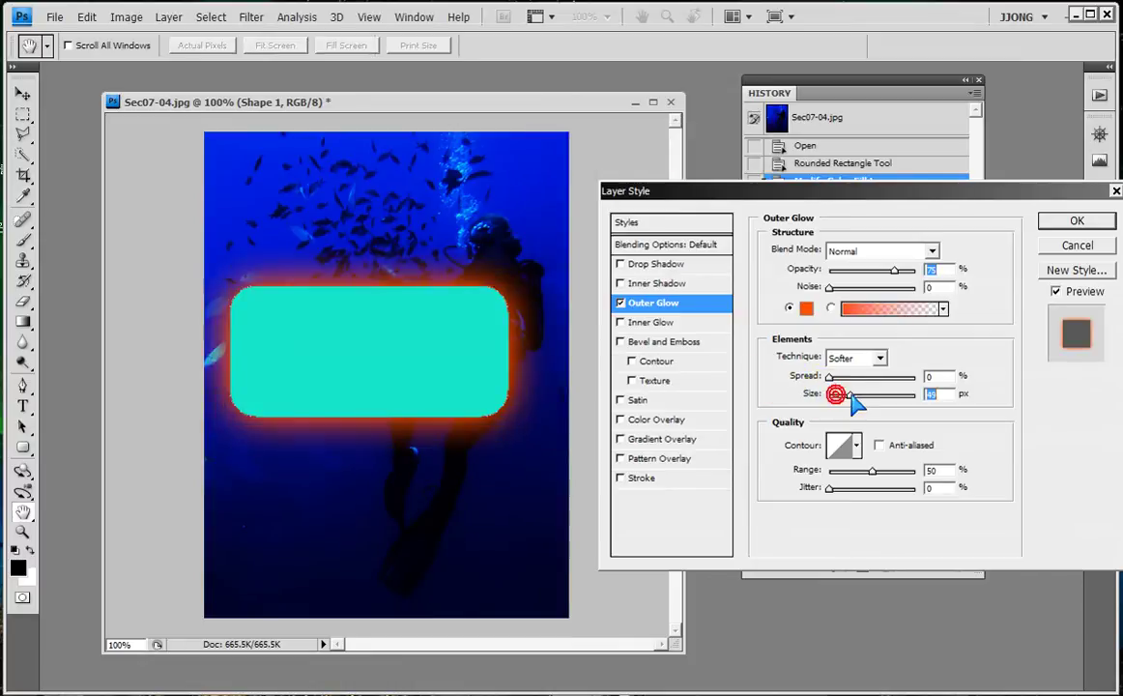
click(849, 394)
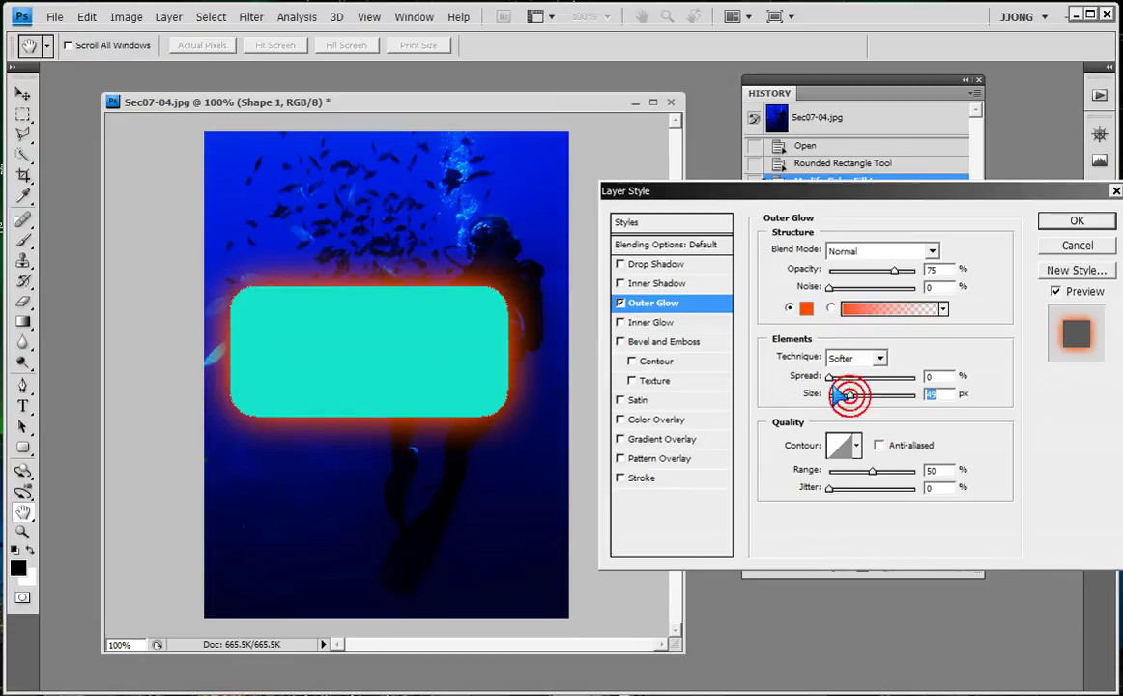
drag(837, 385, 847, 389)
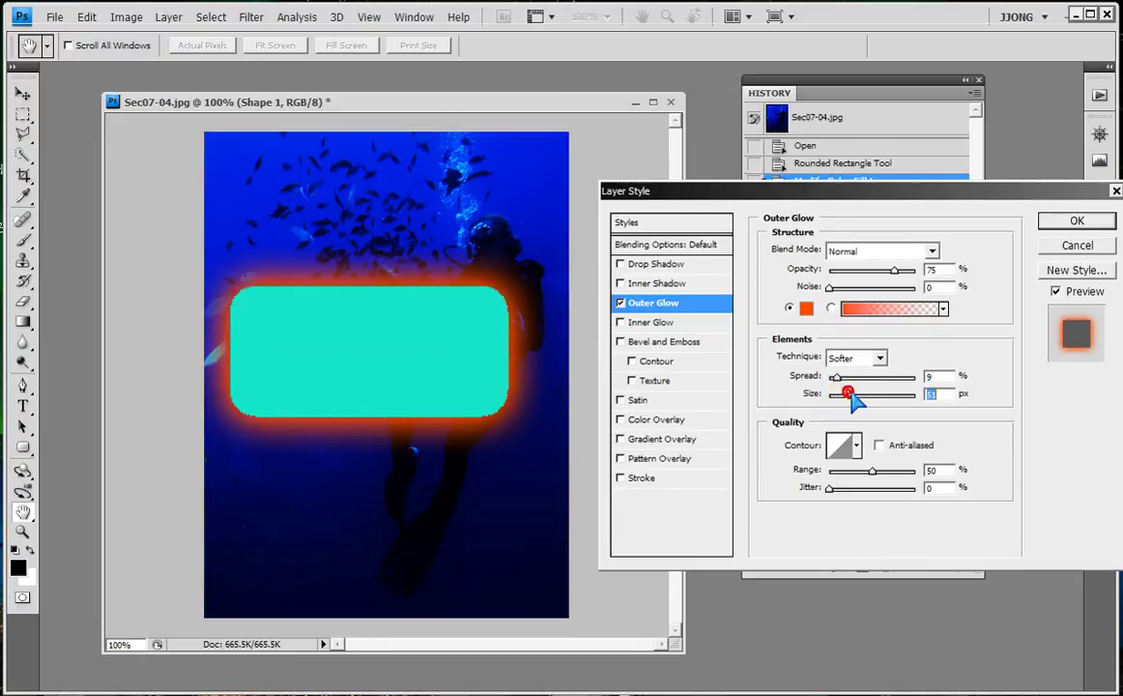
mouse_move(794, 355)
mouse_down()
mouse_move(848, 402)
mouse_move(873, 406)
mouse_up()
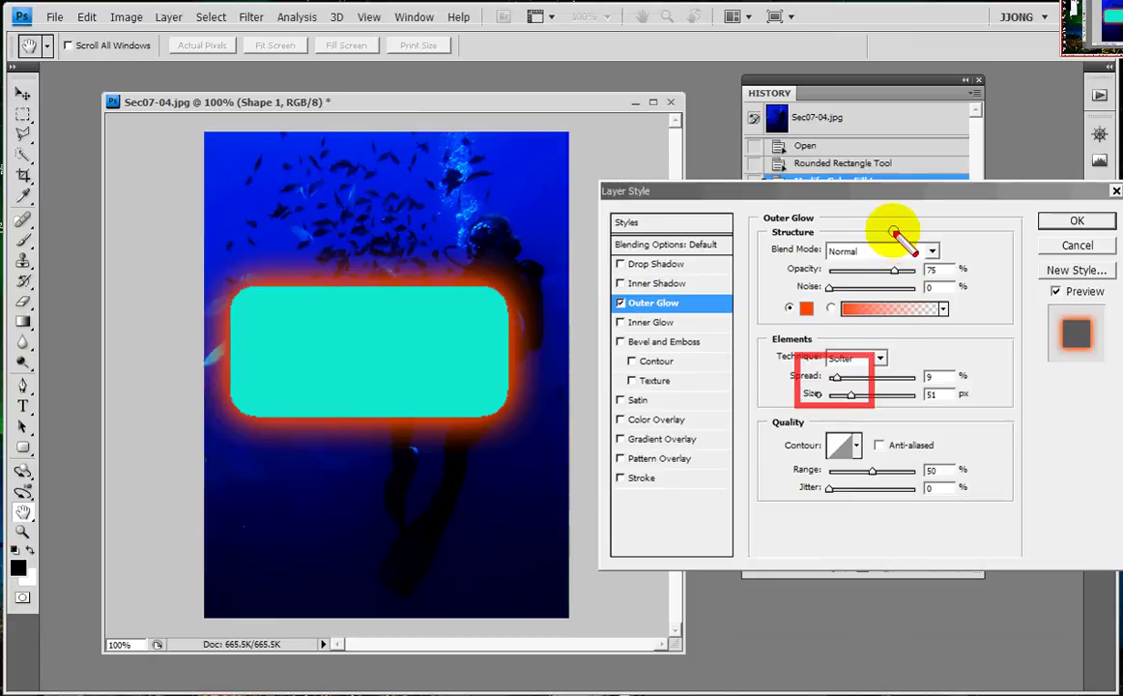
click(1073, 224)
Step: Hide the diver Background layer and set Shape 1's fill to 0%
click(754, 463)
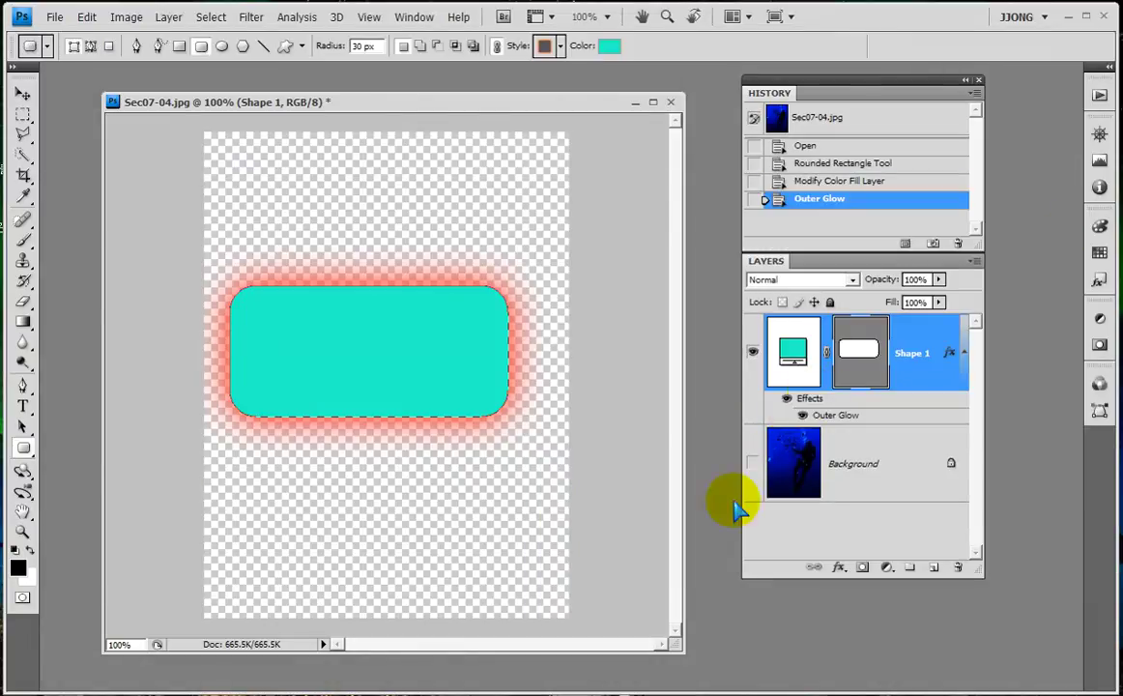
drag(936, 301, 815, 300)
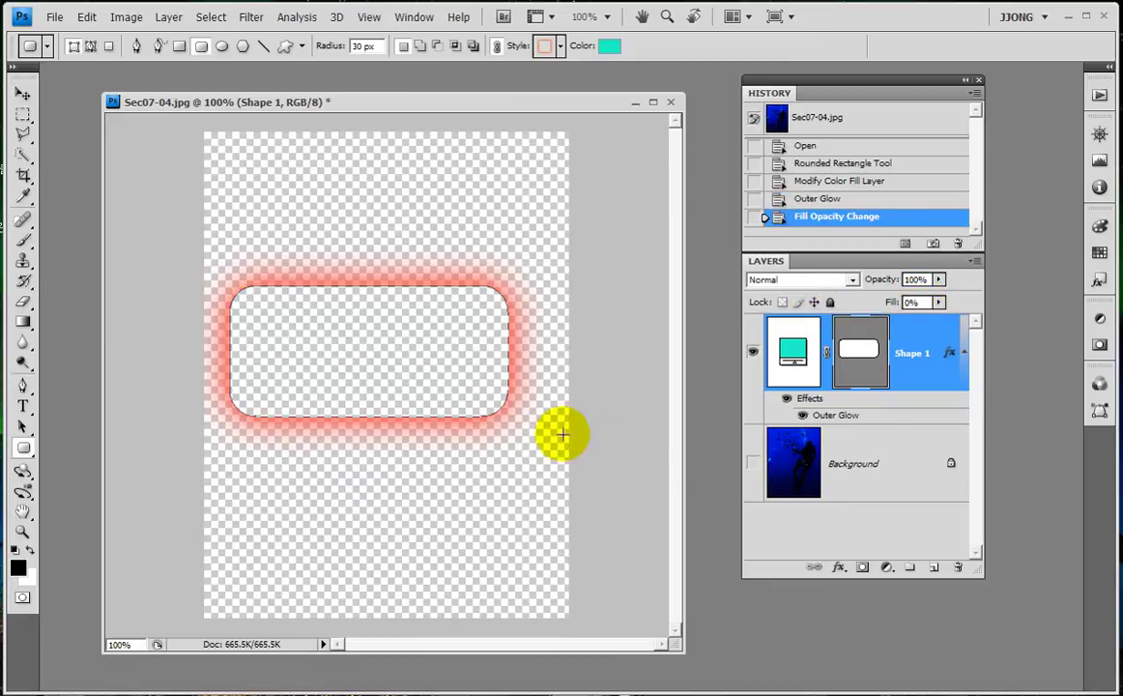
click(22, 533)
drag(248, 247, 421, 381)
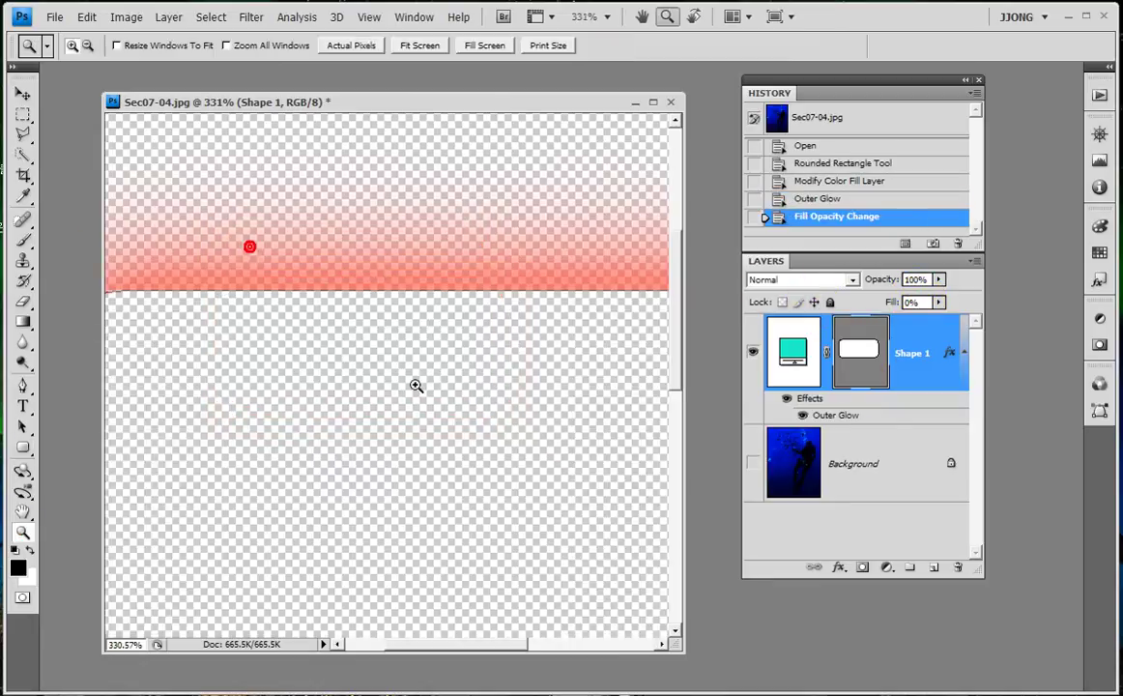
double_click(22, 532)
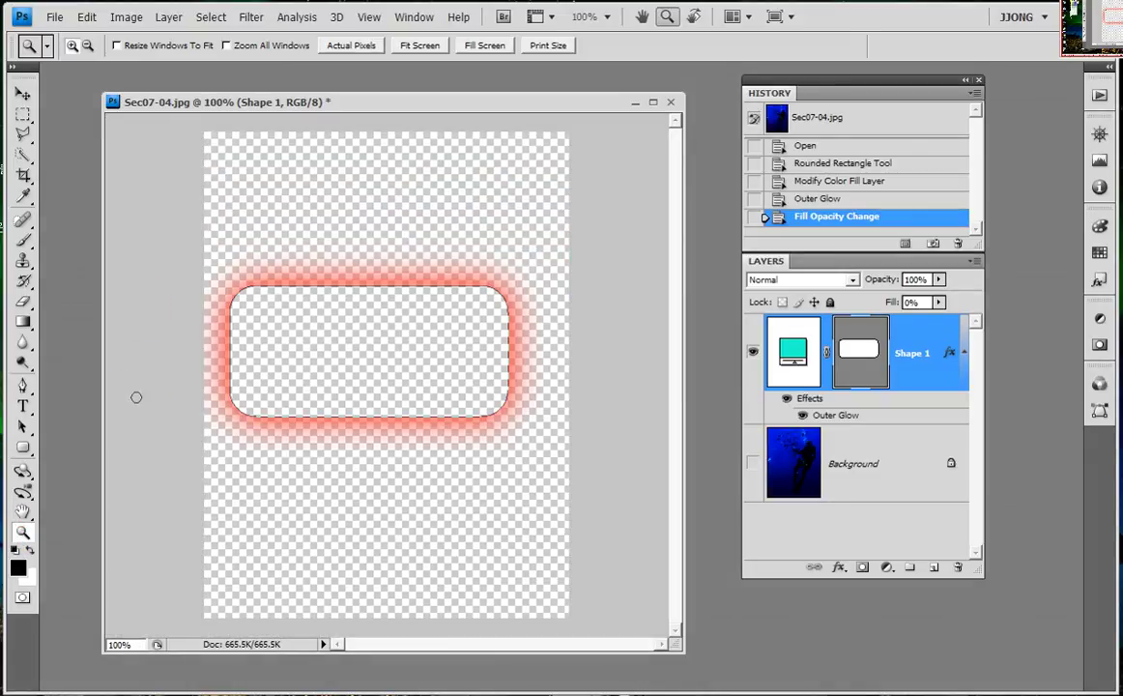
Step: Drag across the canvas around the glow, then hide the rectangle's vector path outline
drag(338, 270, 363, 300)
drag(206, 335, 280, 380)
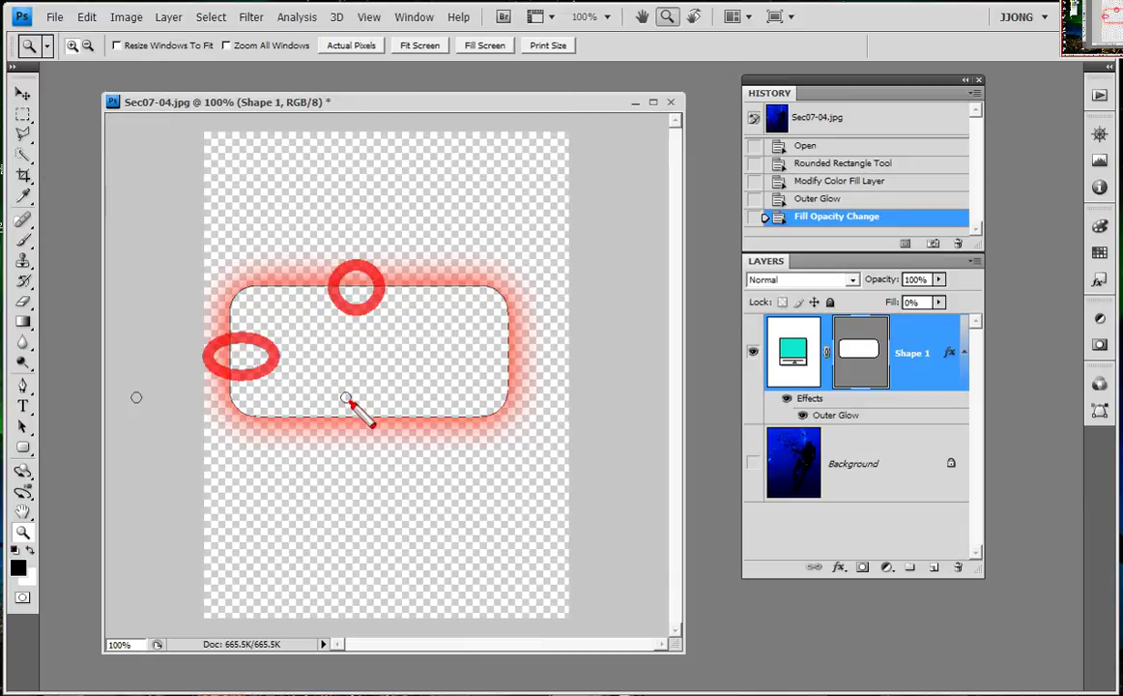
drag(343, 396, 398, 450)
drag(491, 348, 557, 388)
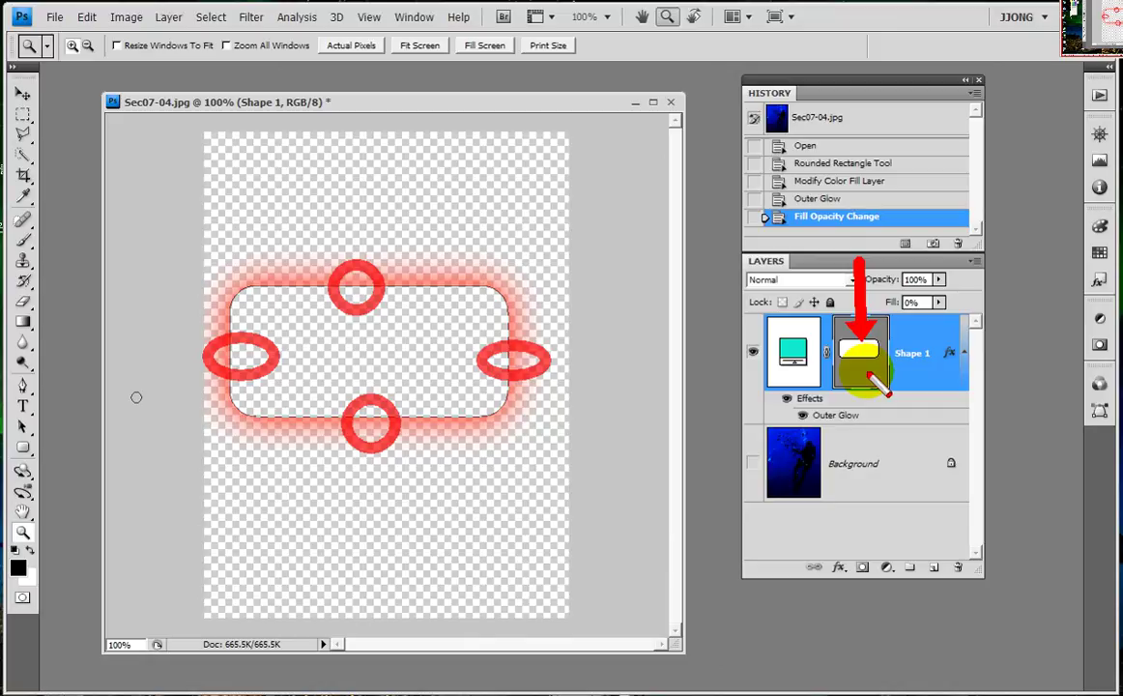
click(861, 372)
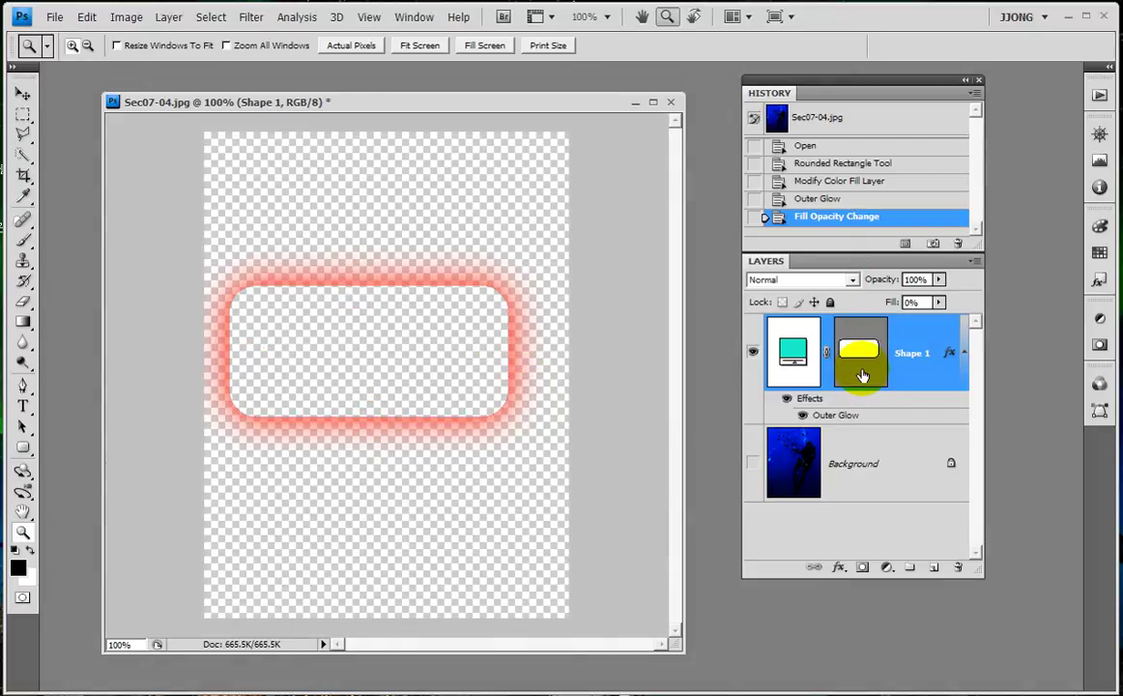
click(862, 375)
click(862, 375)
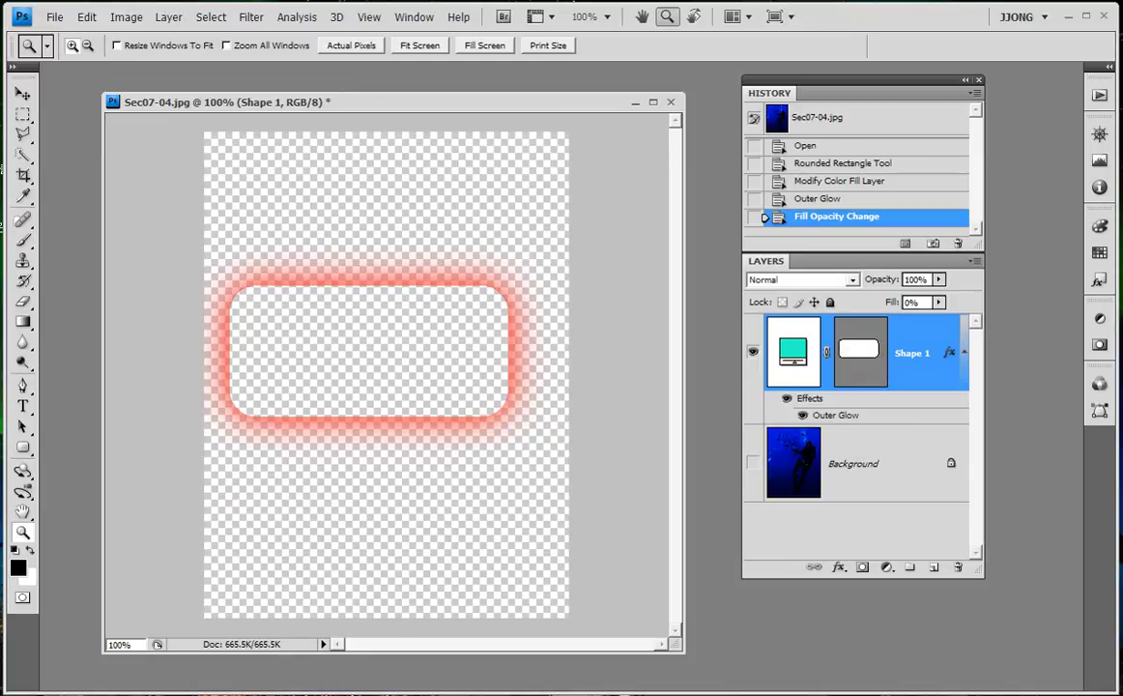
Step: Revert to the Sec07-04.jpg opening snapshot and switch to the Polygon Tool, defaulting to 5 sides
click(863, 119)
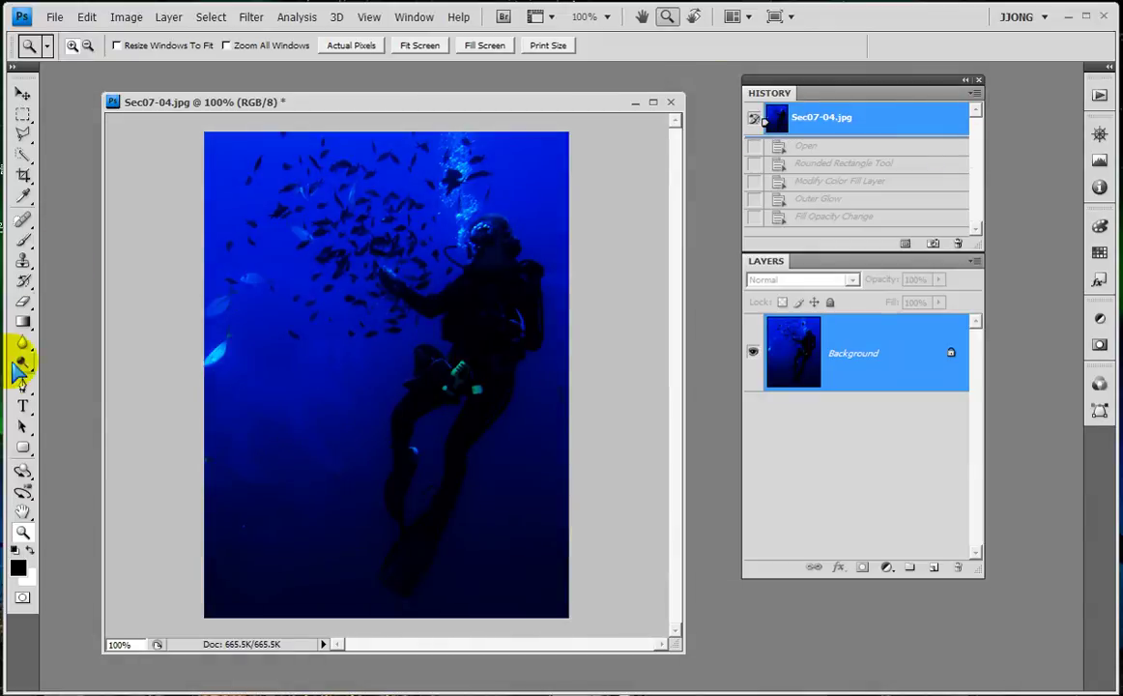
click(25, 450)
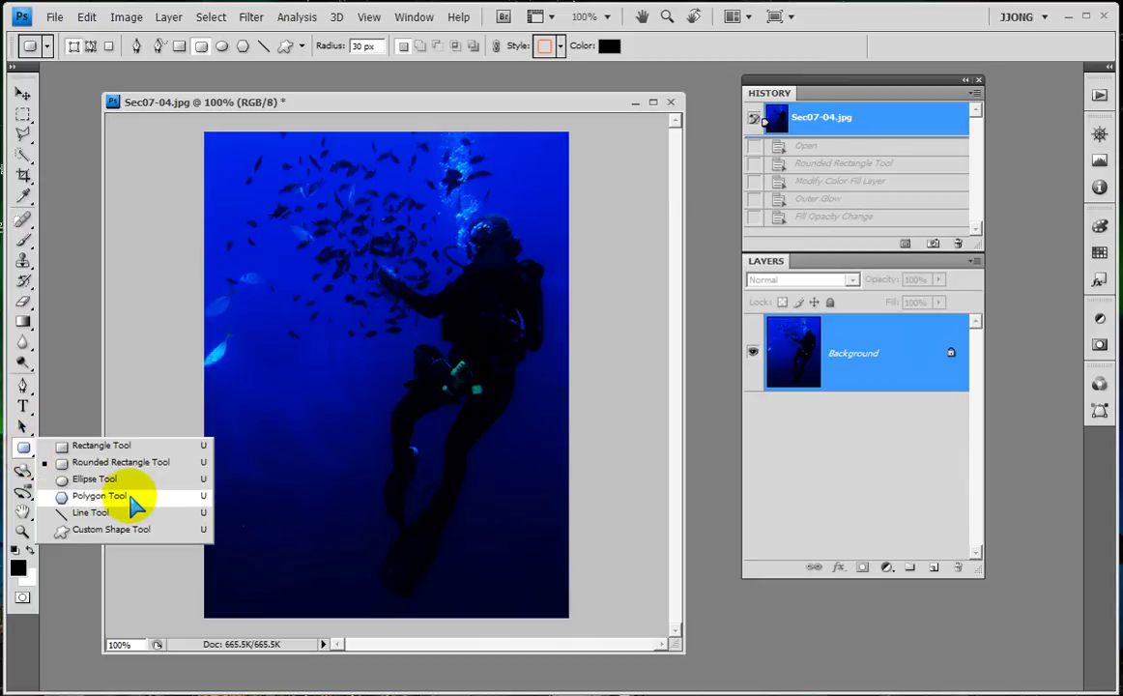
click(135, 498)
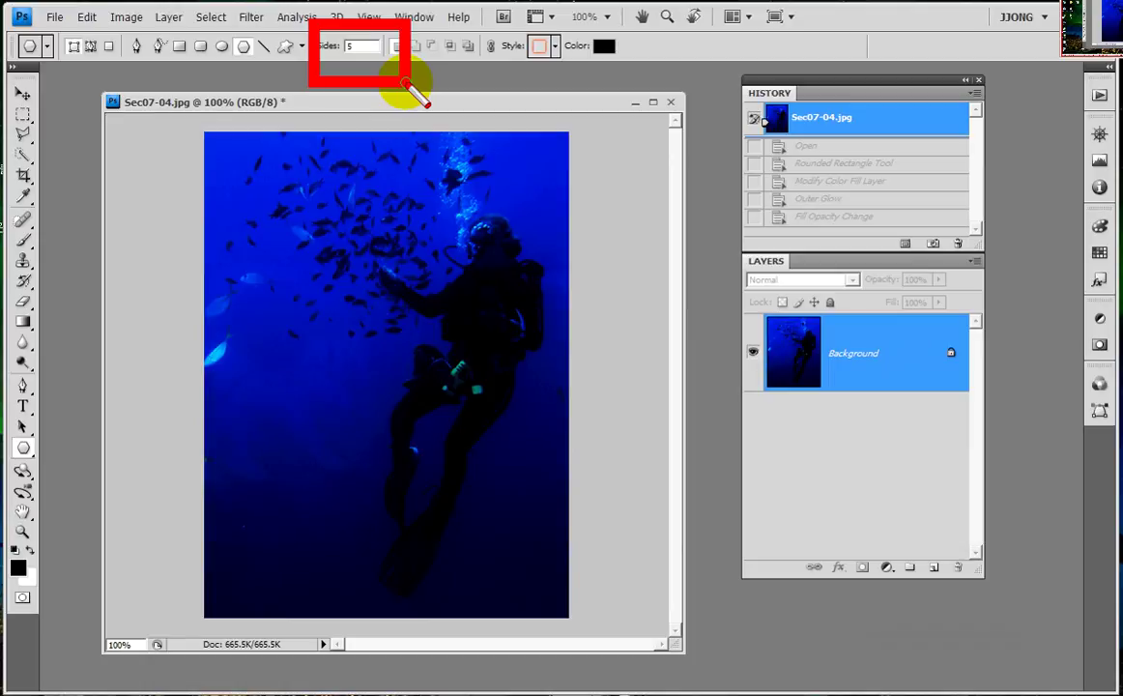
Step: Set the polygon to 3 sides and sketch the planned triangle with yellow annotation marks
click(361, 46)
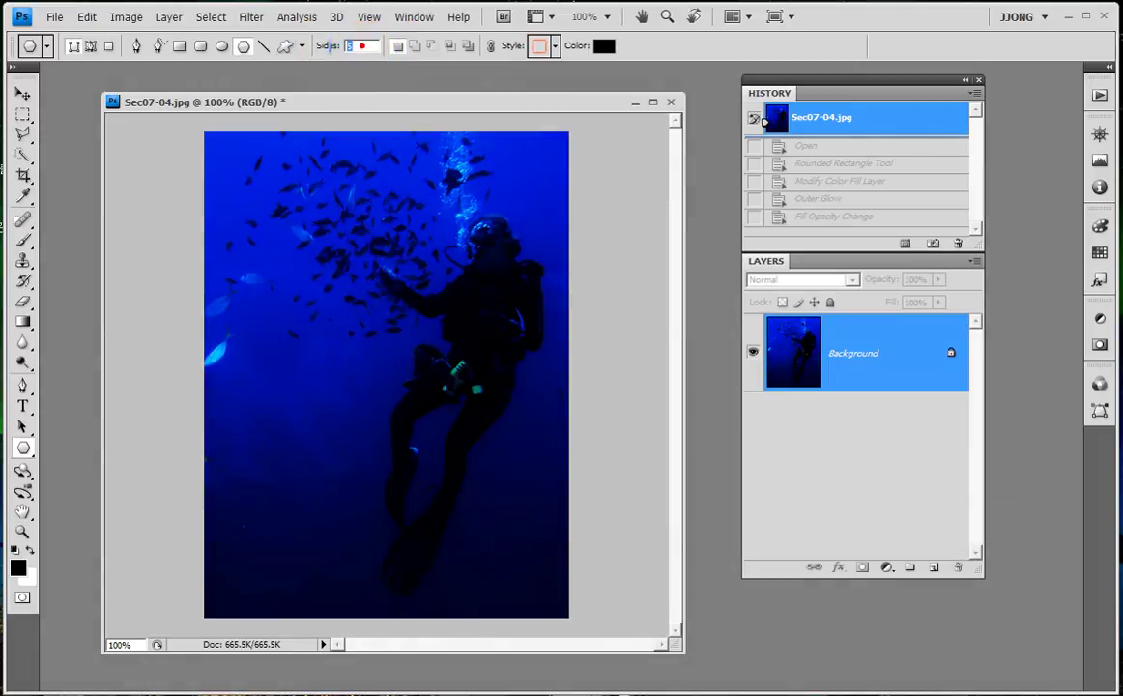
text(3)
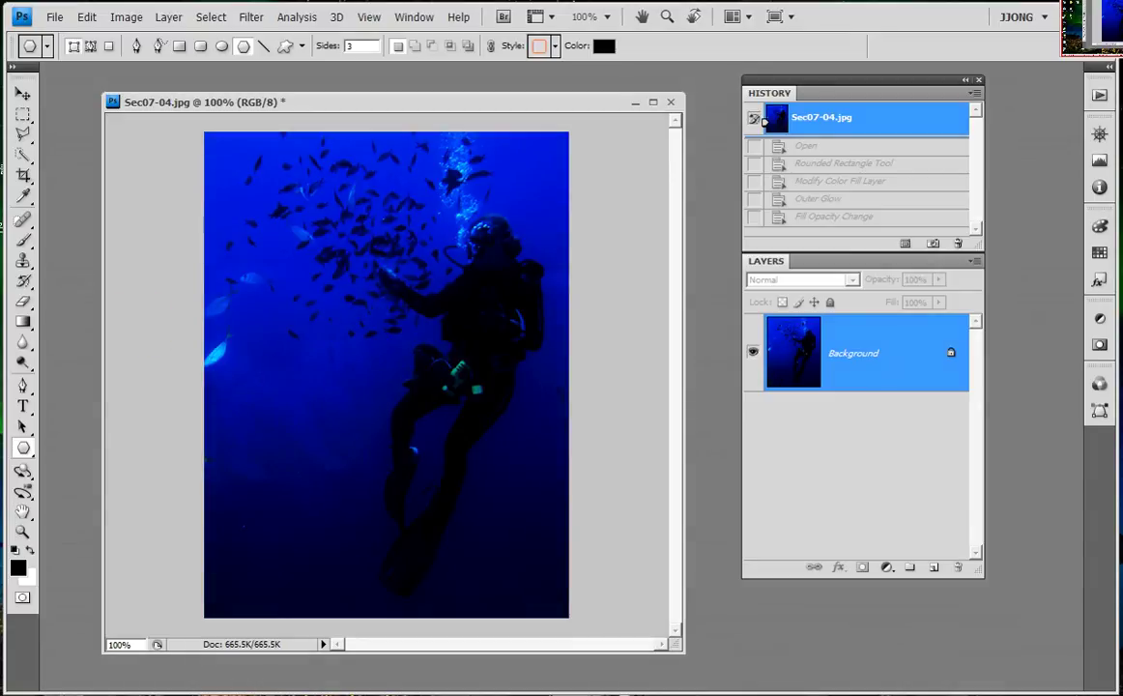
mouse_move(375, 360)
mouse_down()
mouse_move(373, 244)
mouse_move(363, 321)
mouse_move(343, 305)
mouse_move(345, 241)
mouse_up()
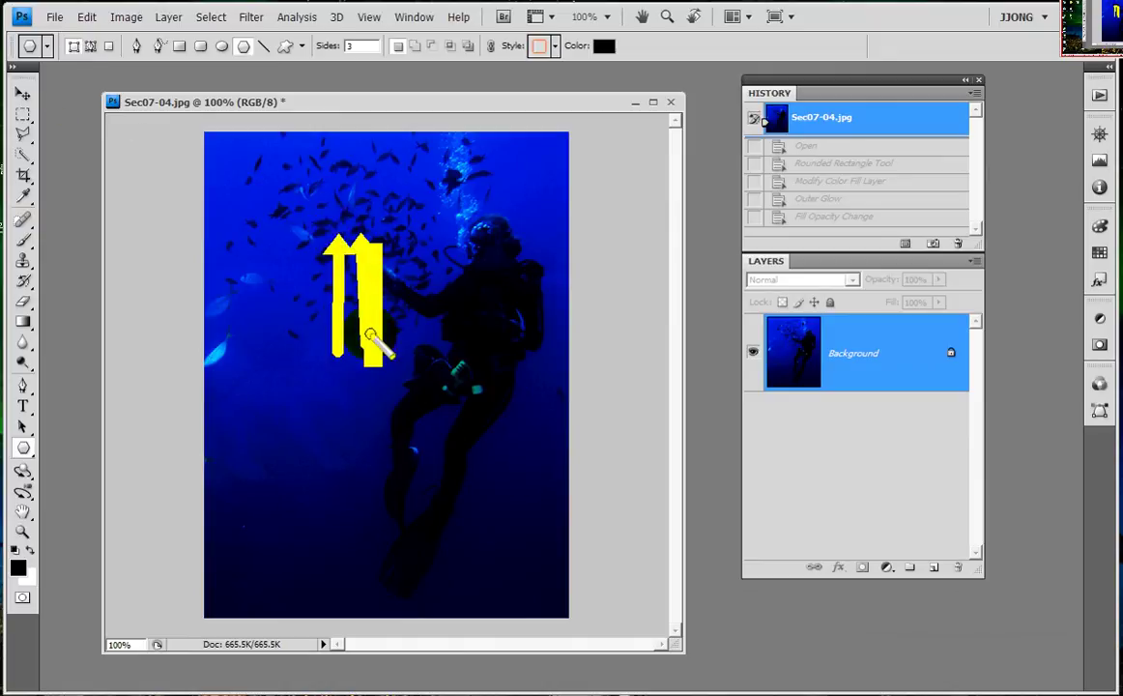
drag(356, 247, 232, 435)
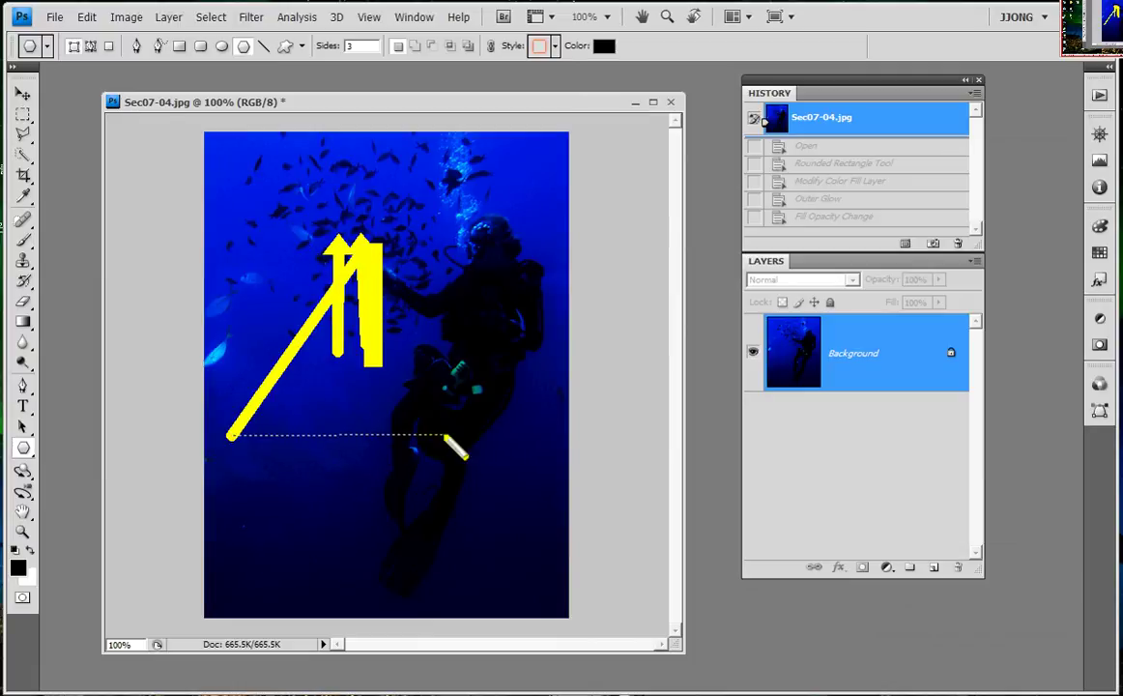
shift+click(532, 435)
shift+click(358, 243)
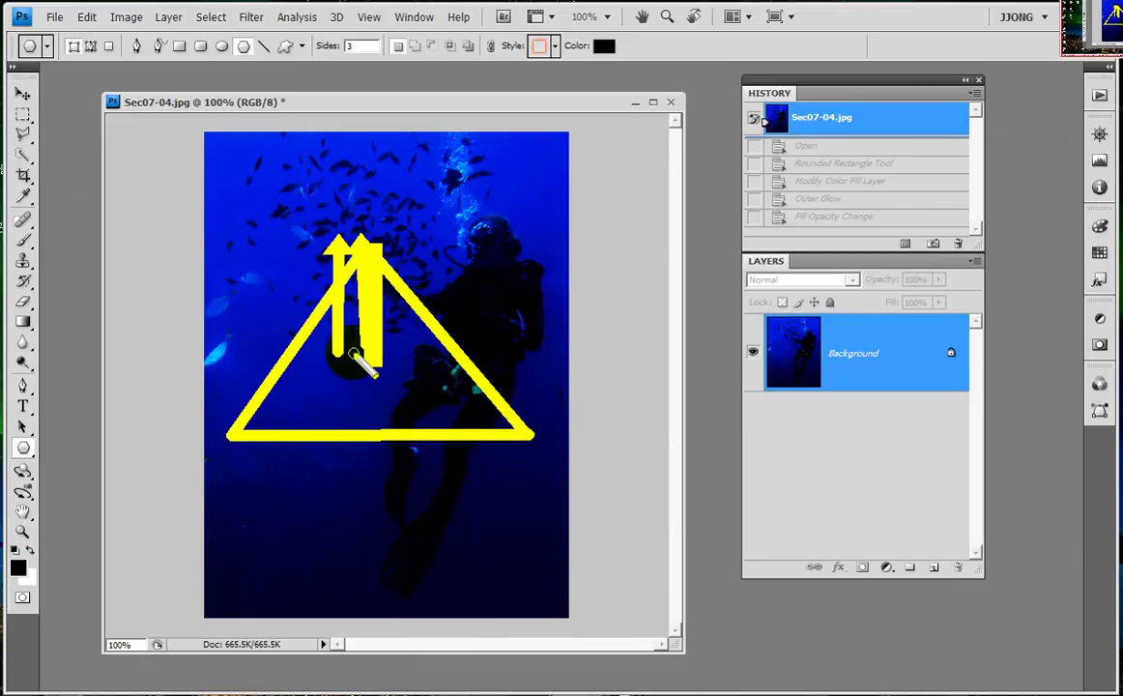
key(Escape)
Step: Draw a triangle shape layer from the photo centre over the diver
drag(381, 348, 381, 212)
mouse_move(253, 418)
mouse_down()
mouse_move(523, 419)
mouse_move(325, 426)
mouse_move(318, 414)
mouse_move(477, 421)
mouse_move(225, 412)
mouse_up()
key(Escape)
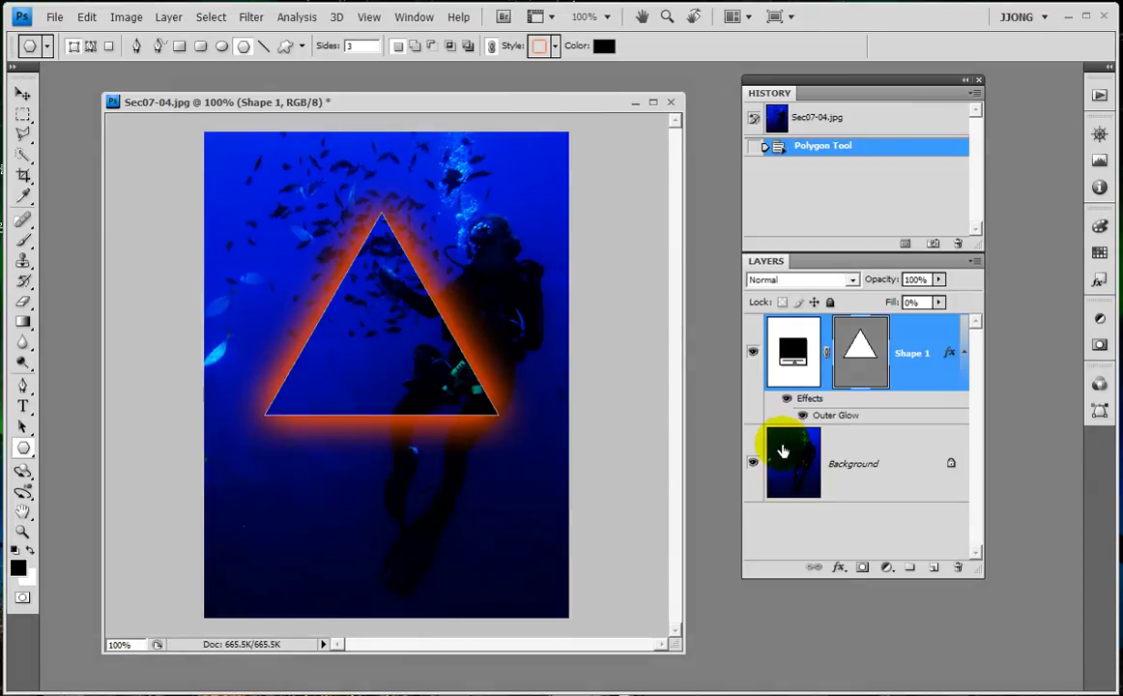
Step: Hide the Background layer and apply Default Style (None) to remove the triangle's orange glow
click(753, 466)
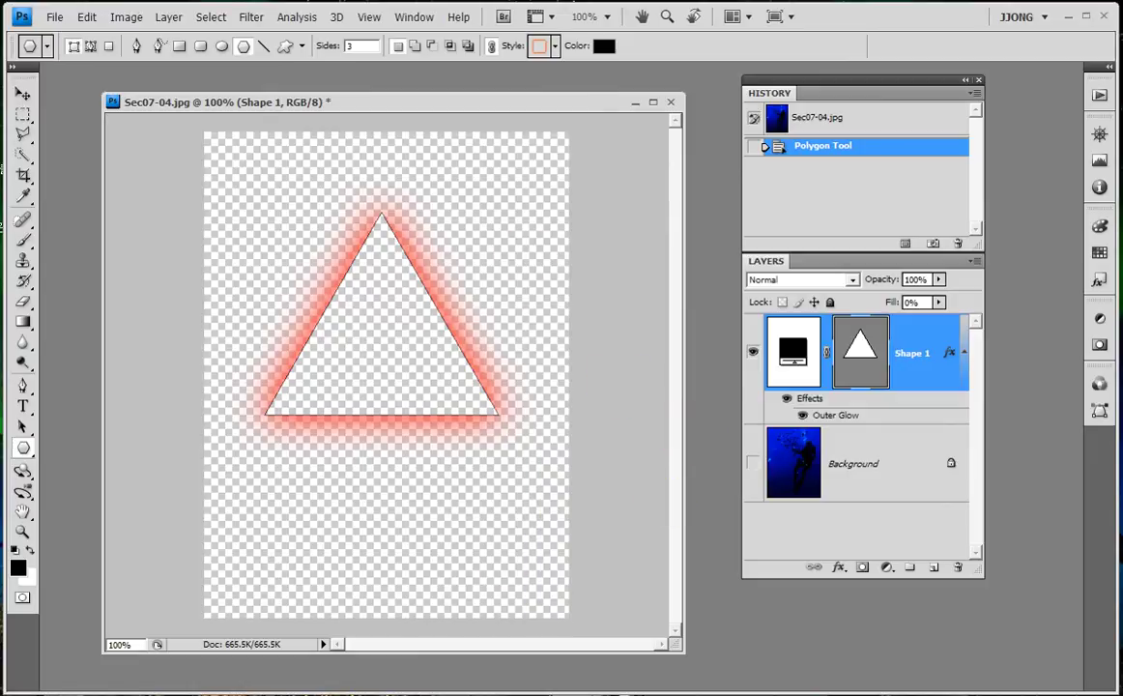
click(556, 48)
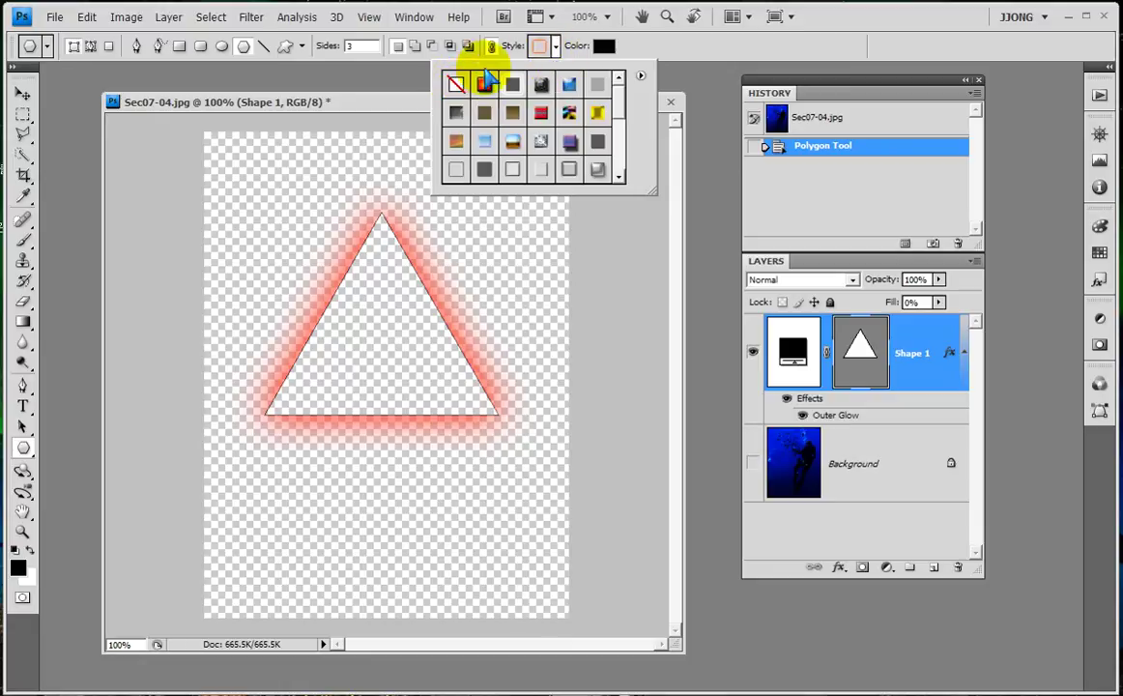
click(455, 87)
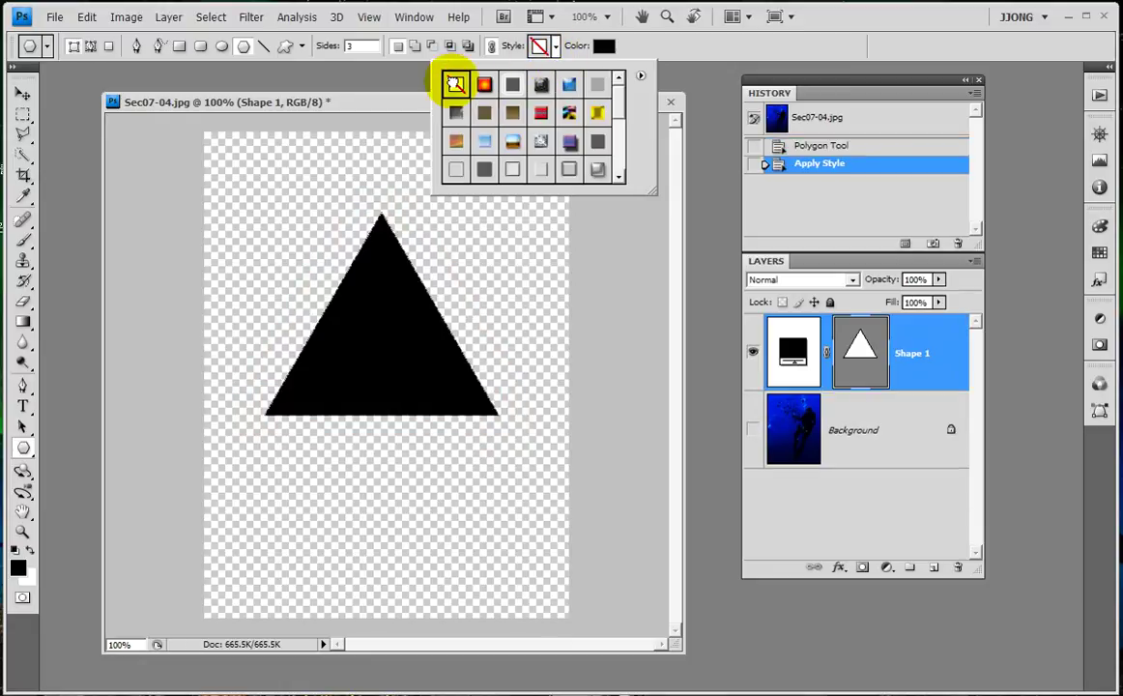
click(555, 46)
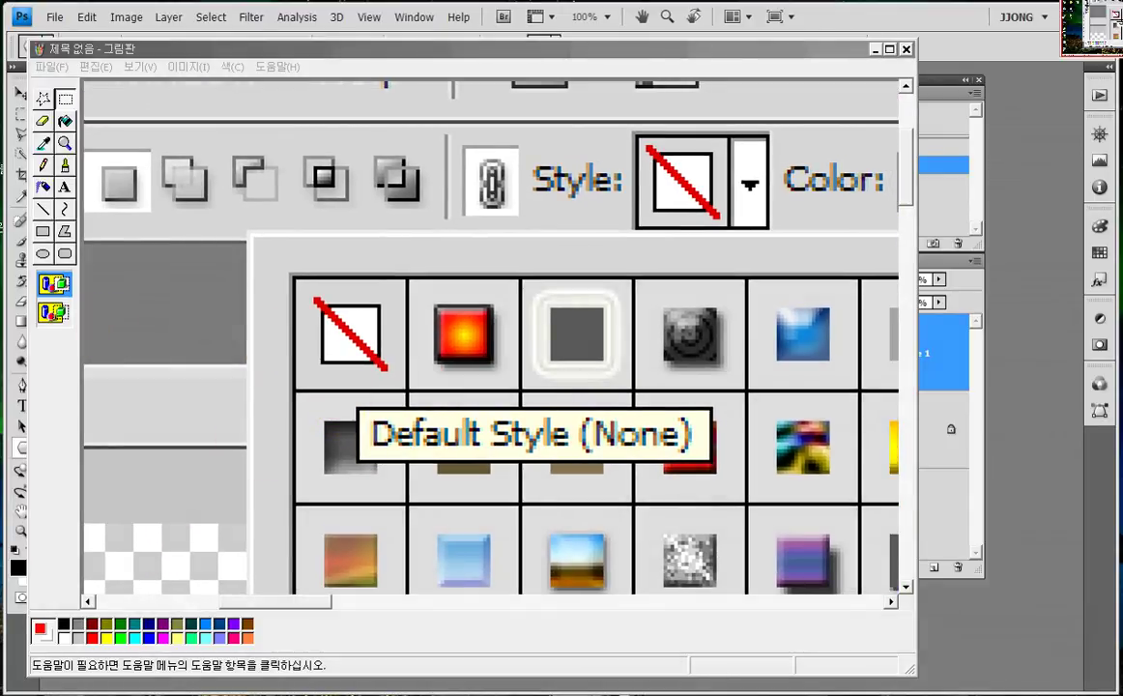
Step: Mark the Default Style (None) preset and style preview in red on the screenshot, then minimize Paint
drag(290, 280, 382, 375)
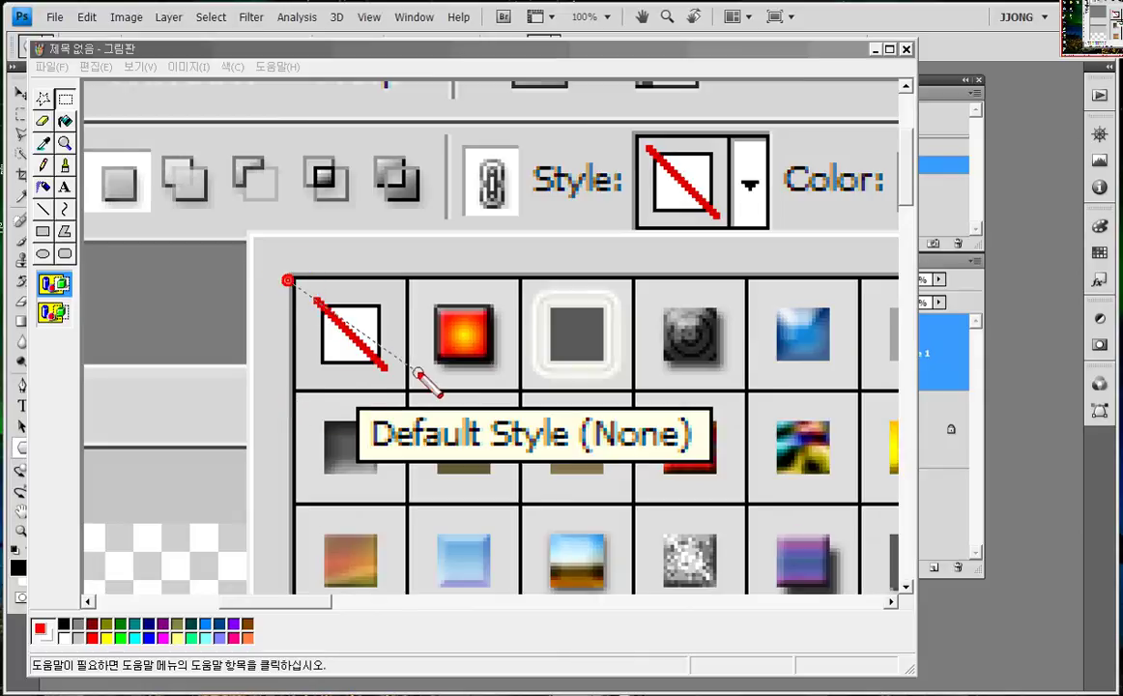
click(285, 277)
drag(254, 261, 425, 399)
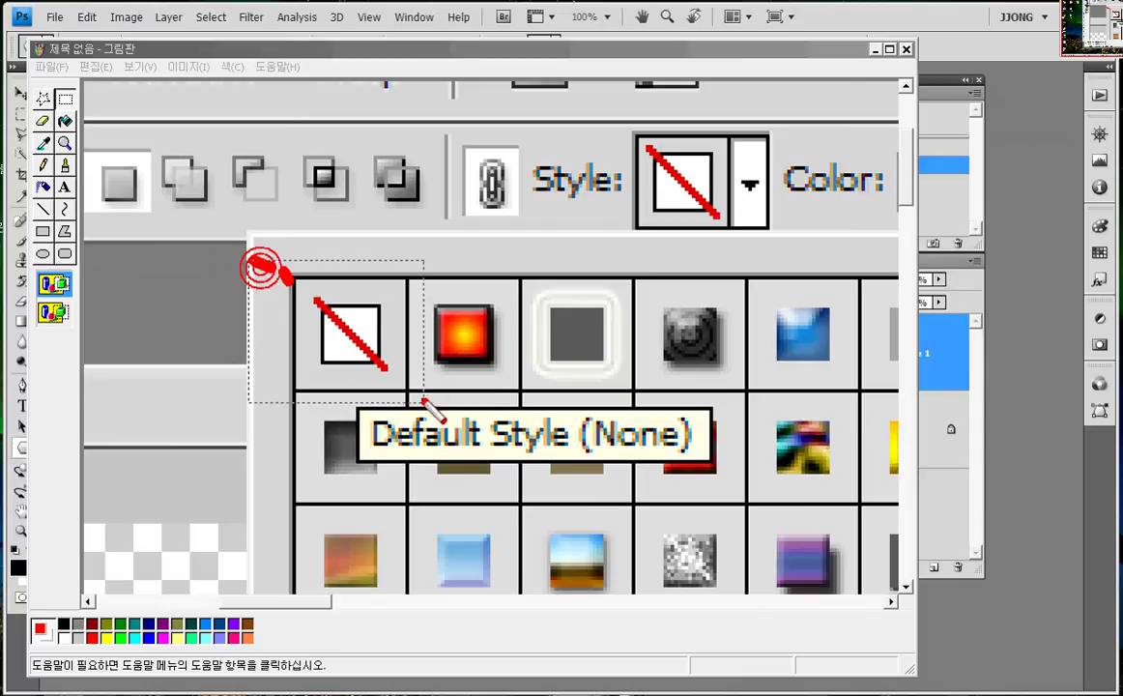
drag(382, 437, 722, 471)
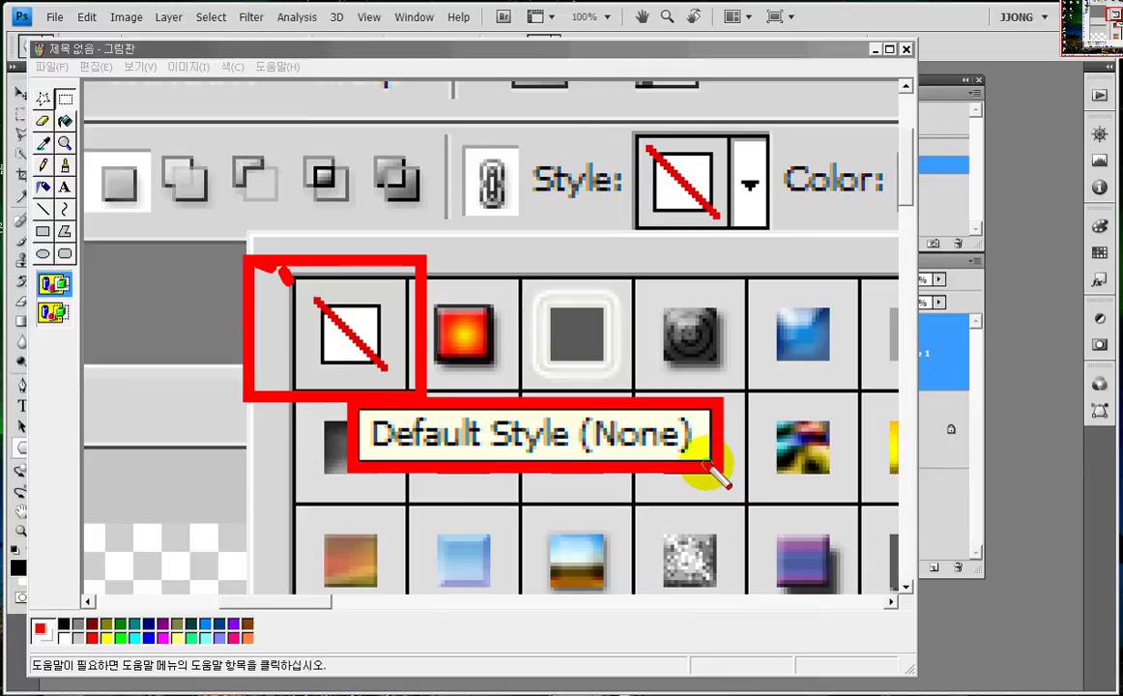
drag(628, 122, 723, 227)
drag(603, 117, 773, 240)
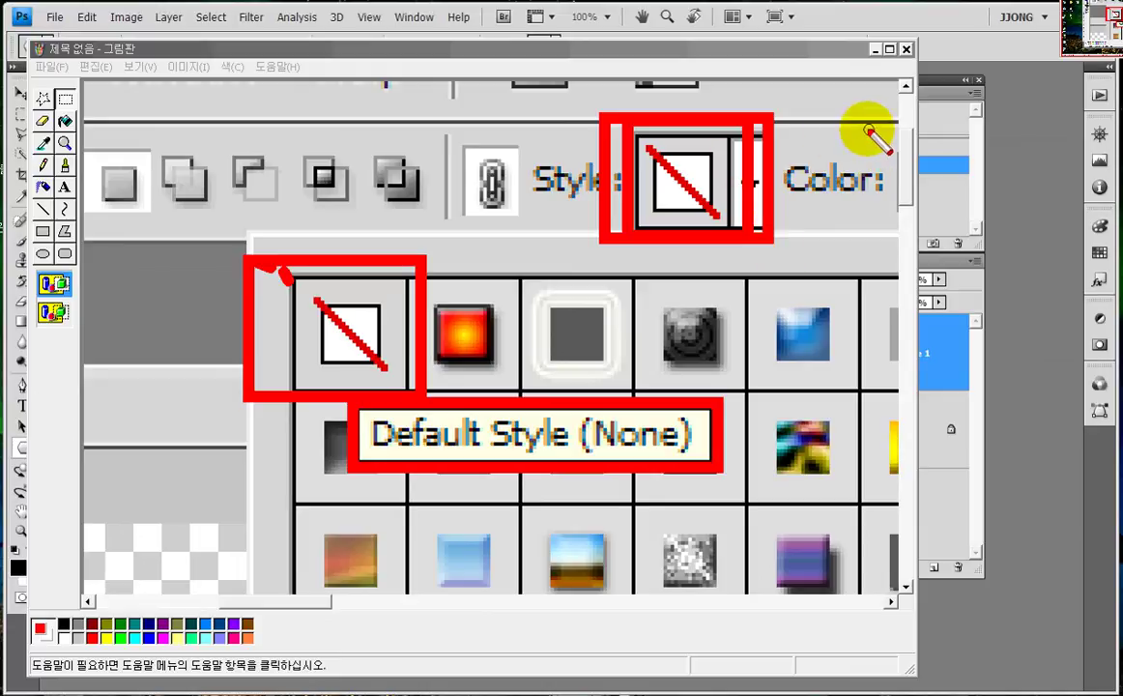
key(Escape)
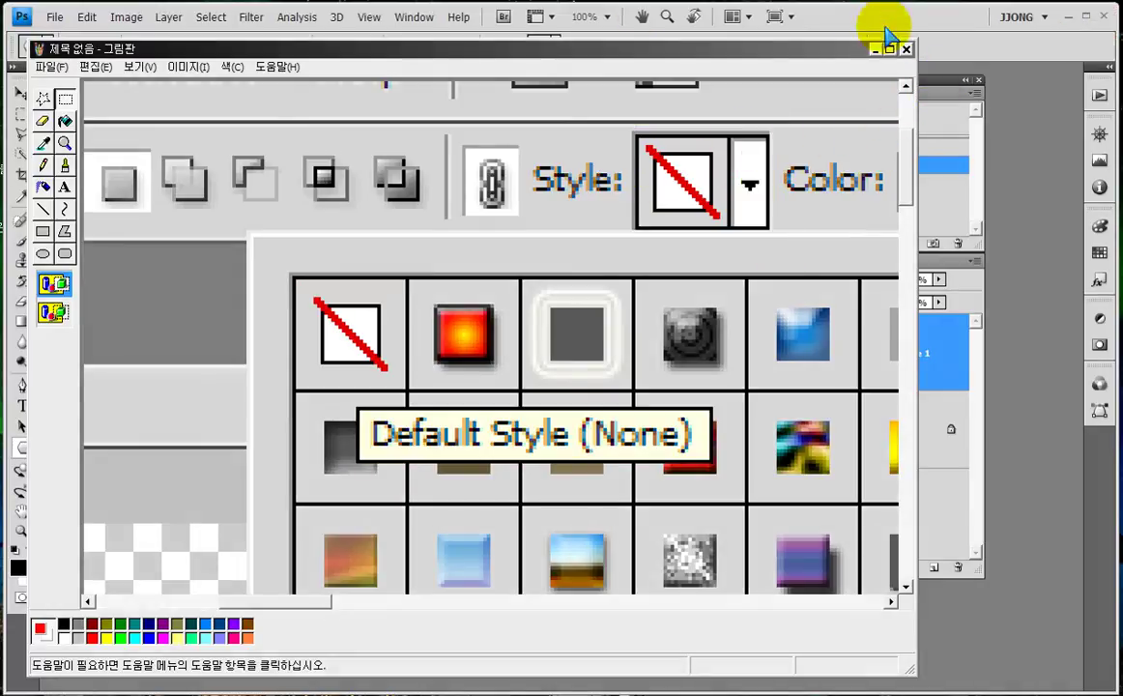
click(875, 50)
click(604, 45)
drag(511, 339, 508, 364)
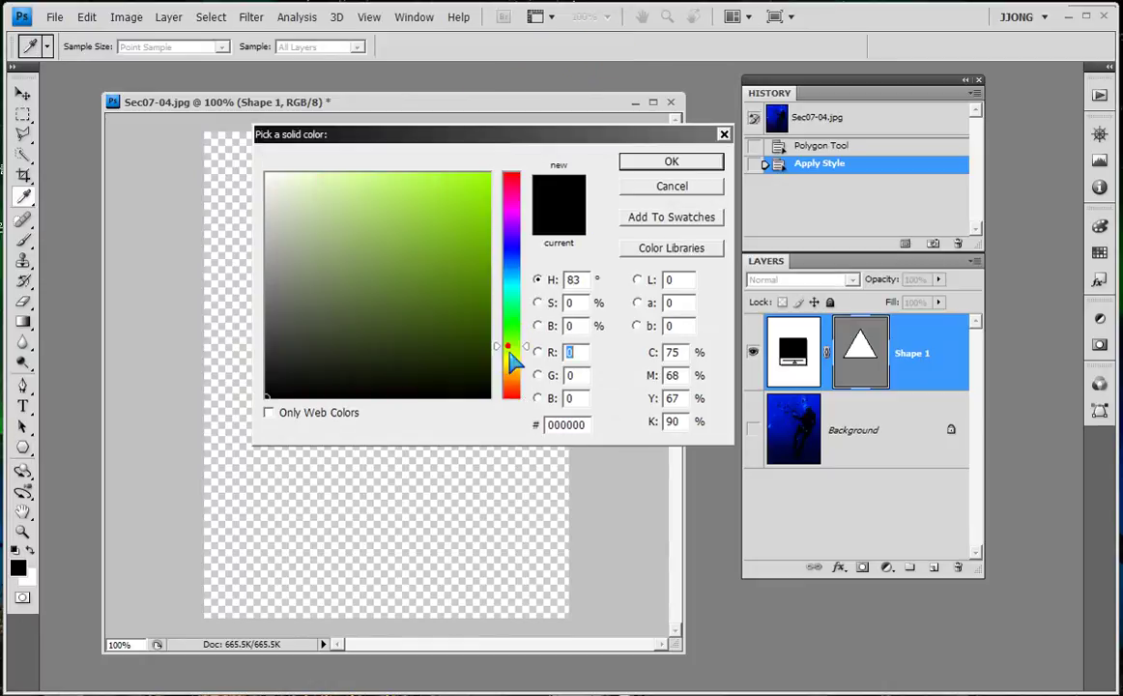
drag(452, 209, 489, 173)
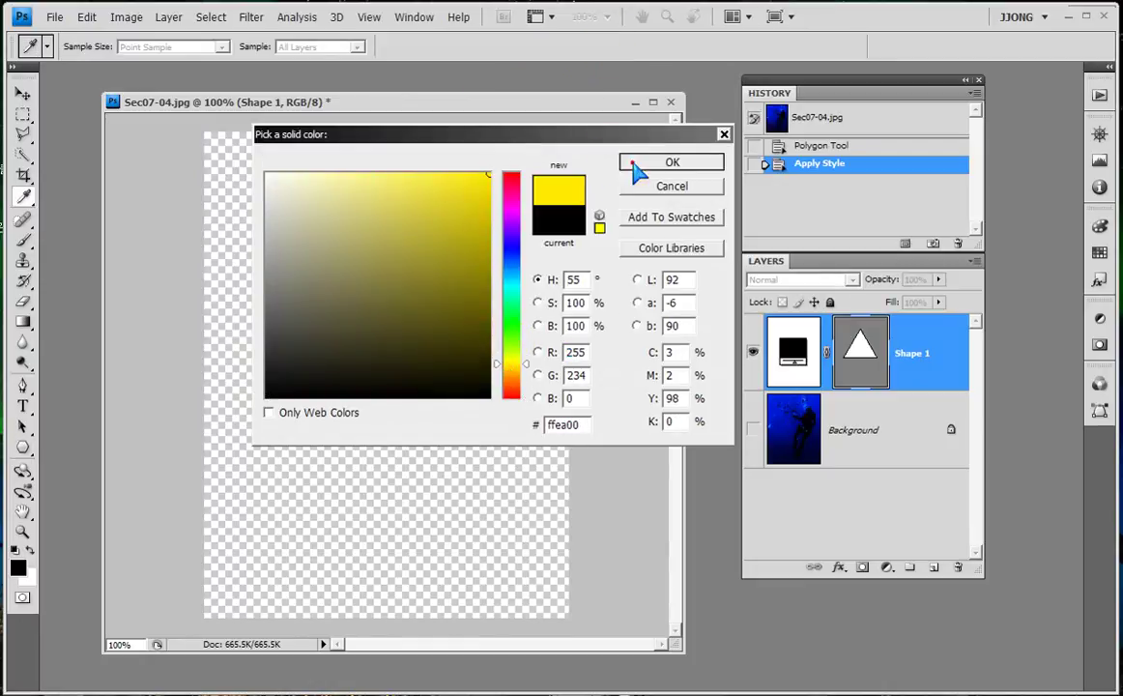
click(642, 164)
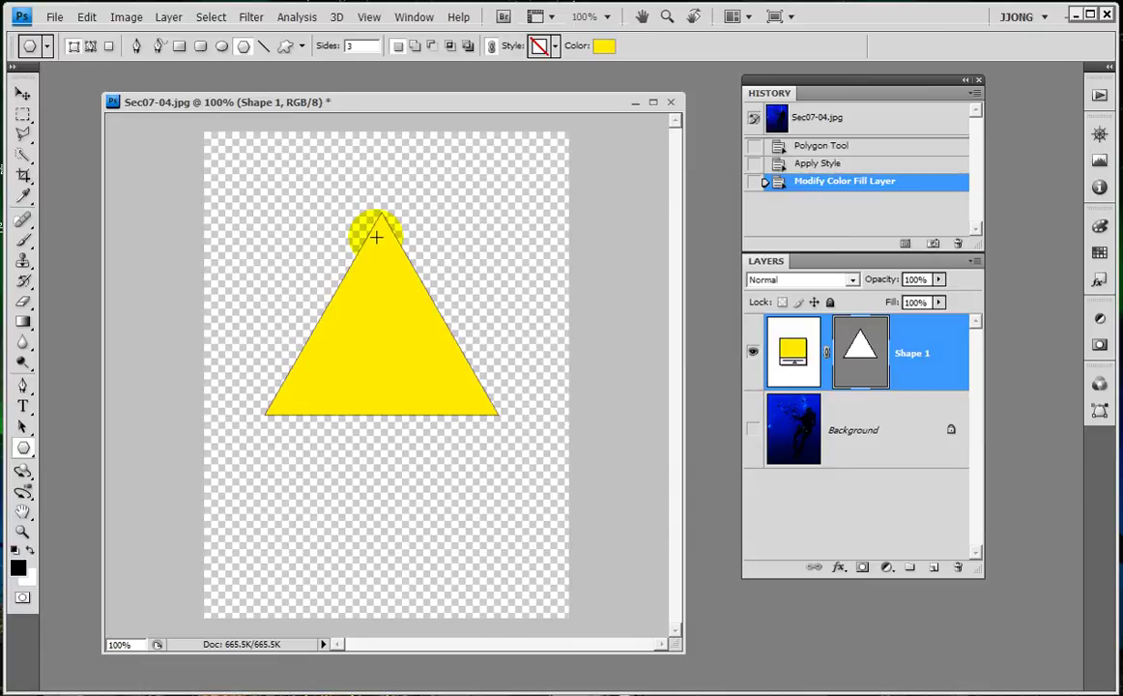
click(830, 166)
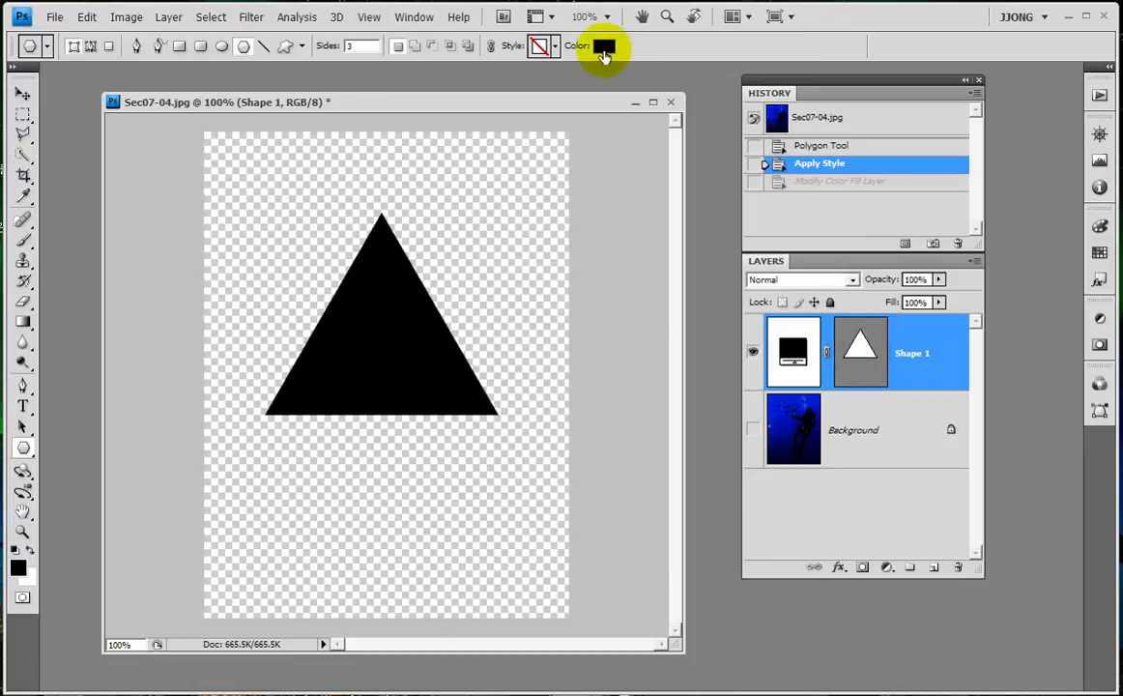
Step: Set the shape colour to bright red, then revert to the Sec07-04.jpg opening snapshot
click(603, 49)
drag(462, 253, 490, 181)
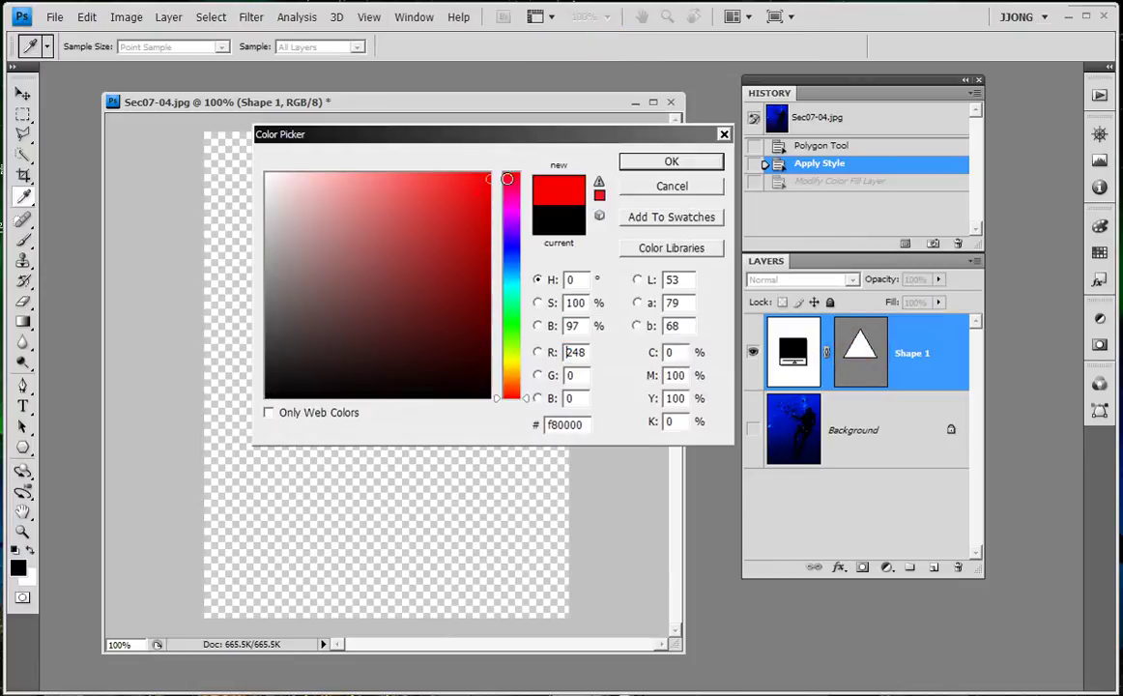
click(648, 164)
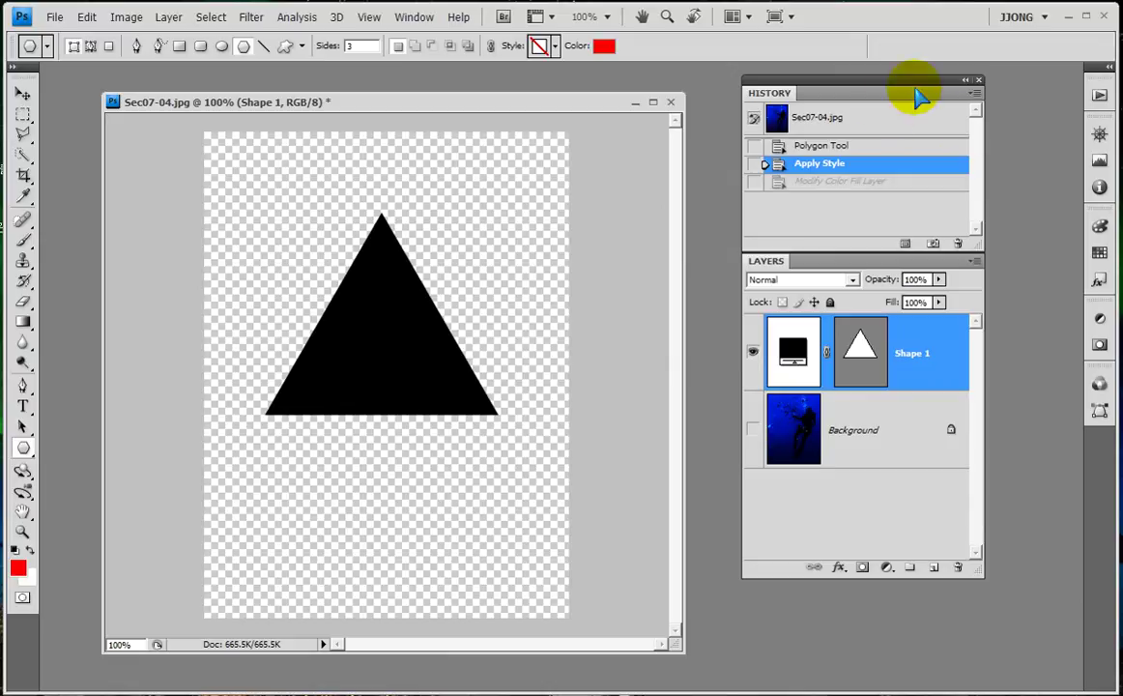
click(867, 120)
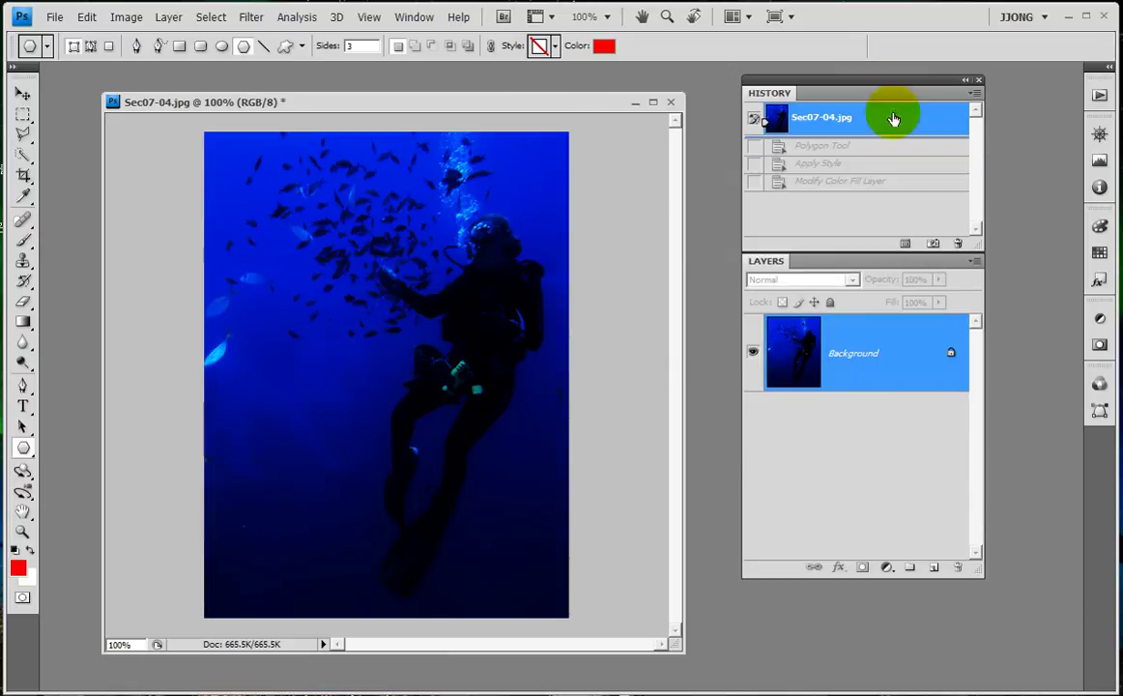
Step: Draw a horizontal red line across the diver's waist with the Line Tool and zoom in on it
right_click(21, 455)
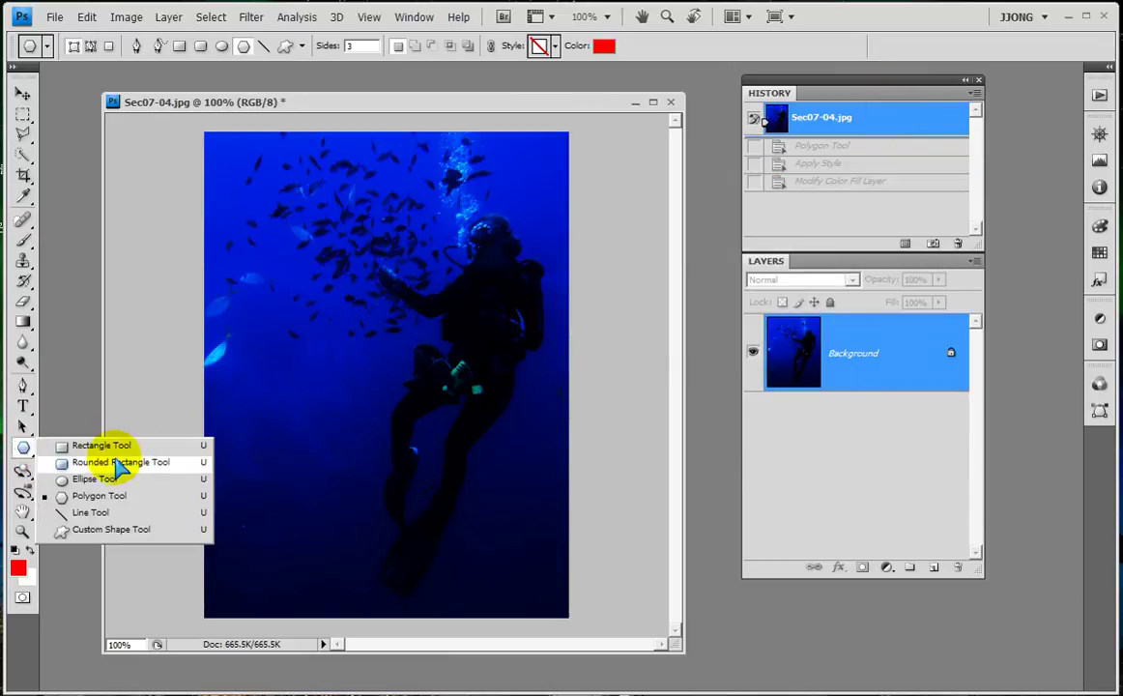
click(116, 512)
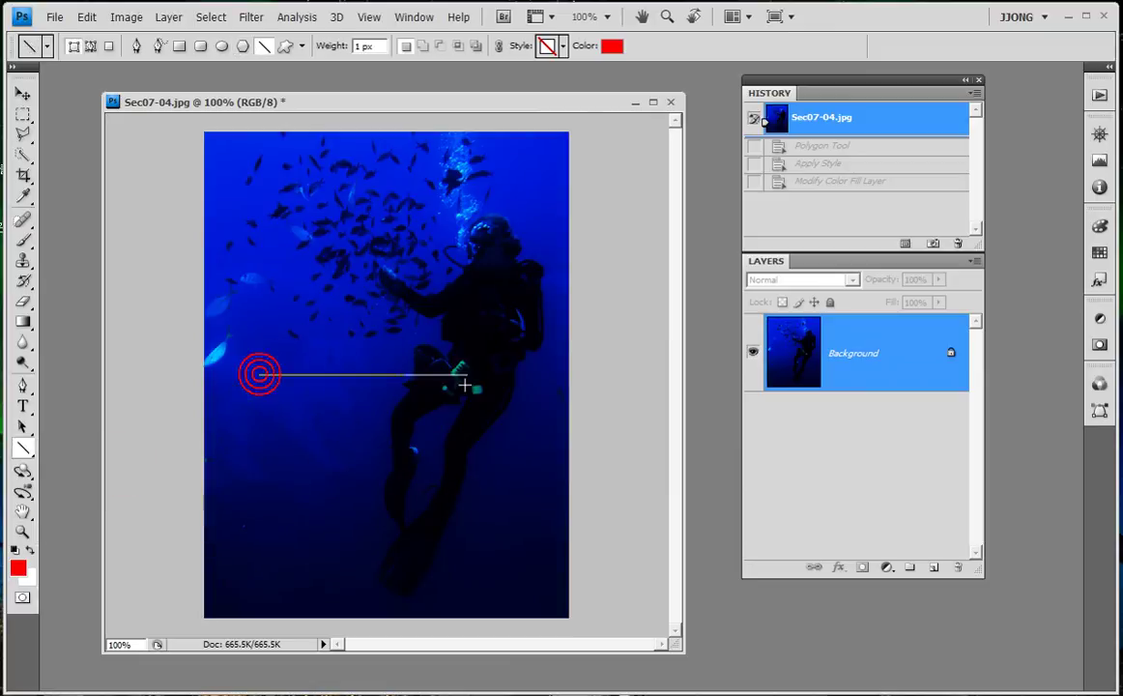
drag(260, 374, 476, 374)
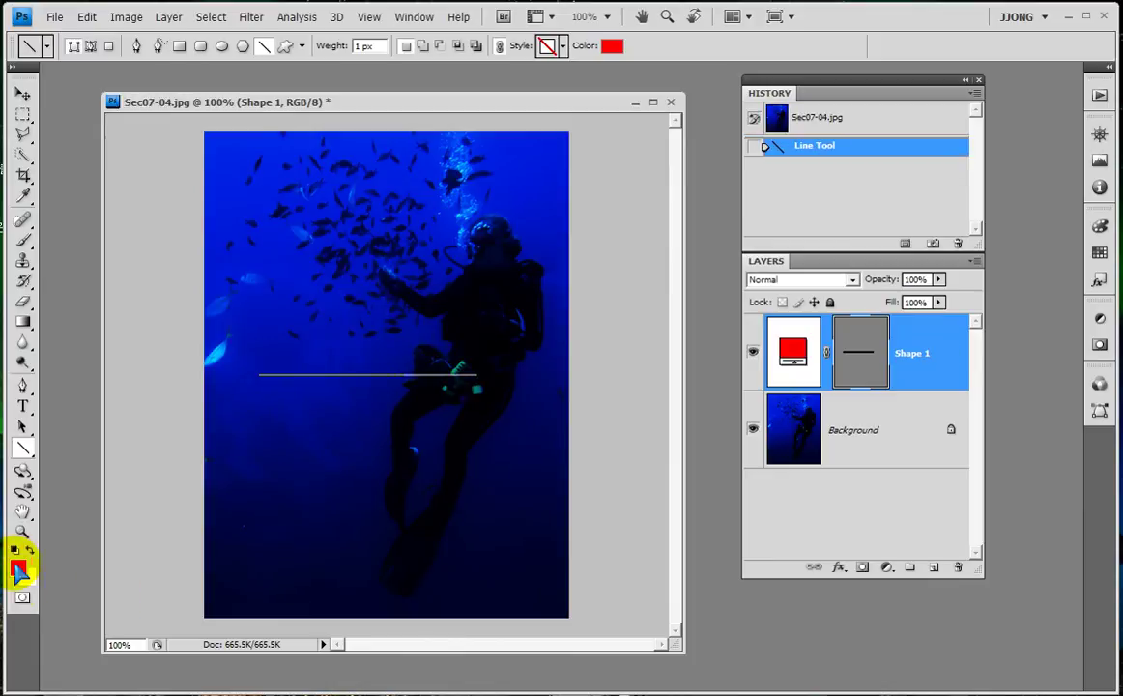
click(23, 531)
drag(251, 368, 297, 404)
drag(268, 263, 313, 301)
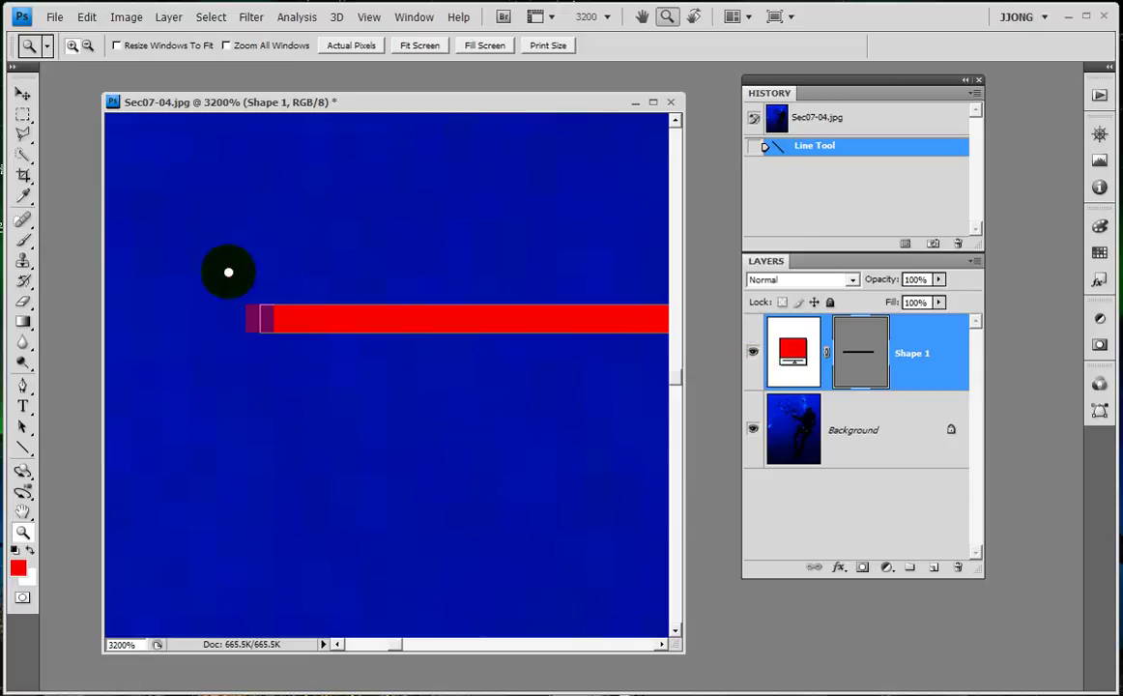
Step: Hide the Background layer to inspect the line alone, then revert to the Sec07-04.jpg snapshot
click(753, 429)
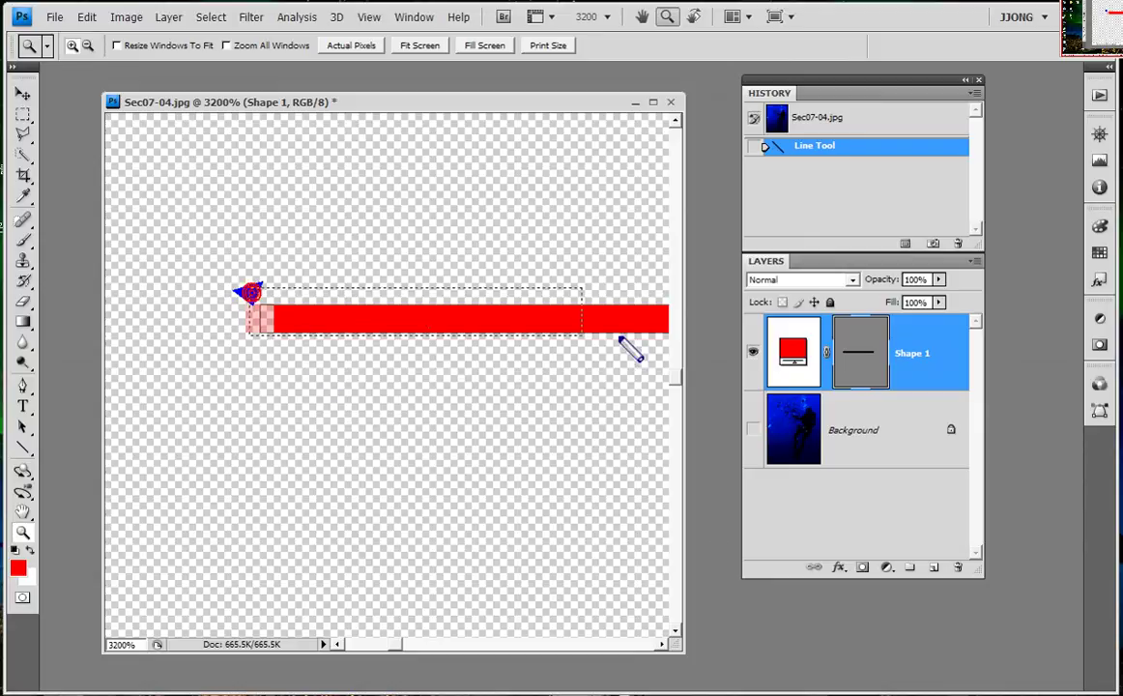
drag(249, 288, 686, 341)
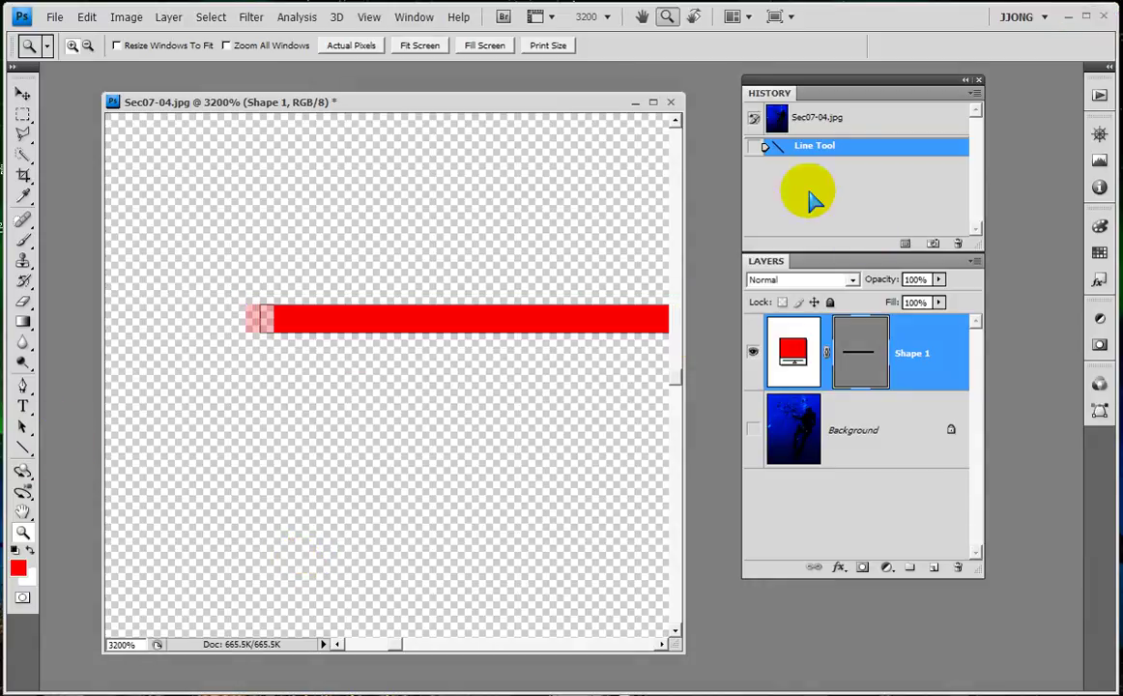
click(841, 121)
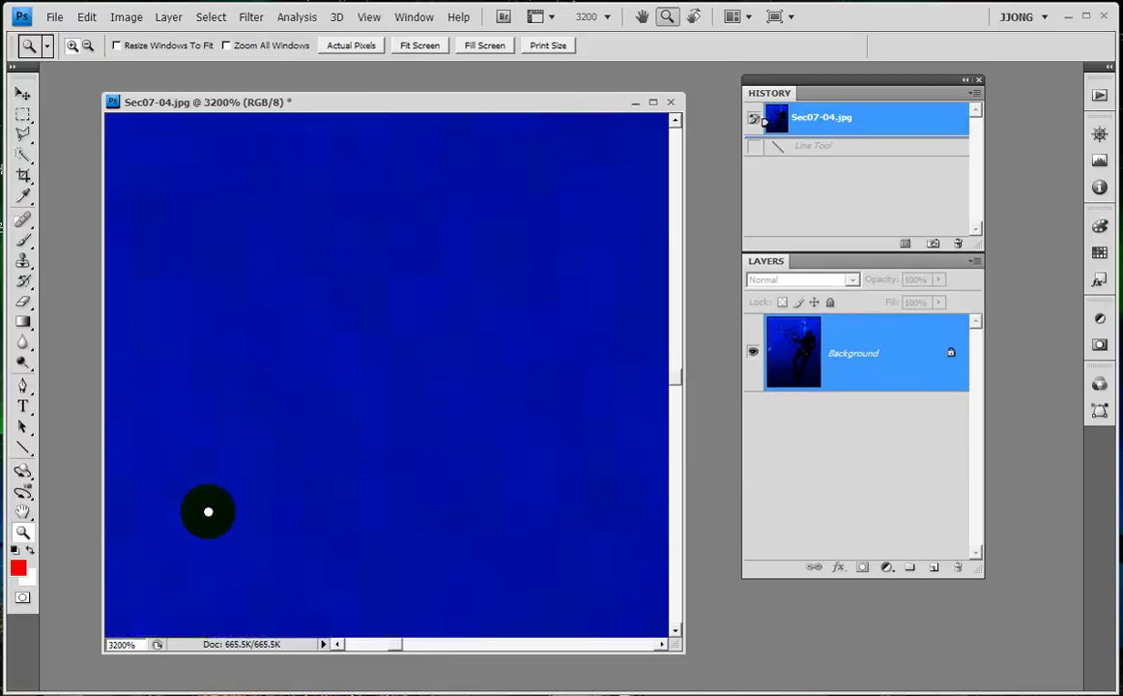
Step: Fit the photo in view and set the foreground colour to green 00f846
key(ctrl+1)
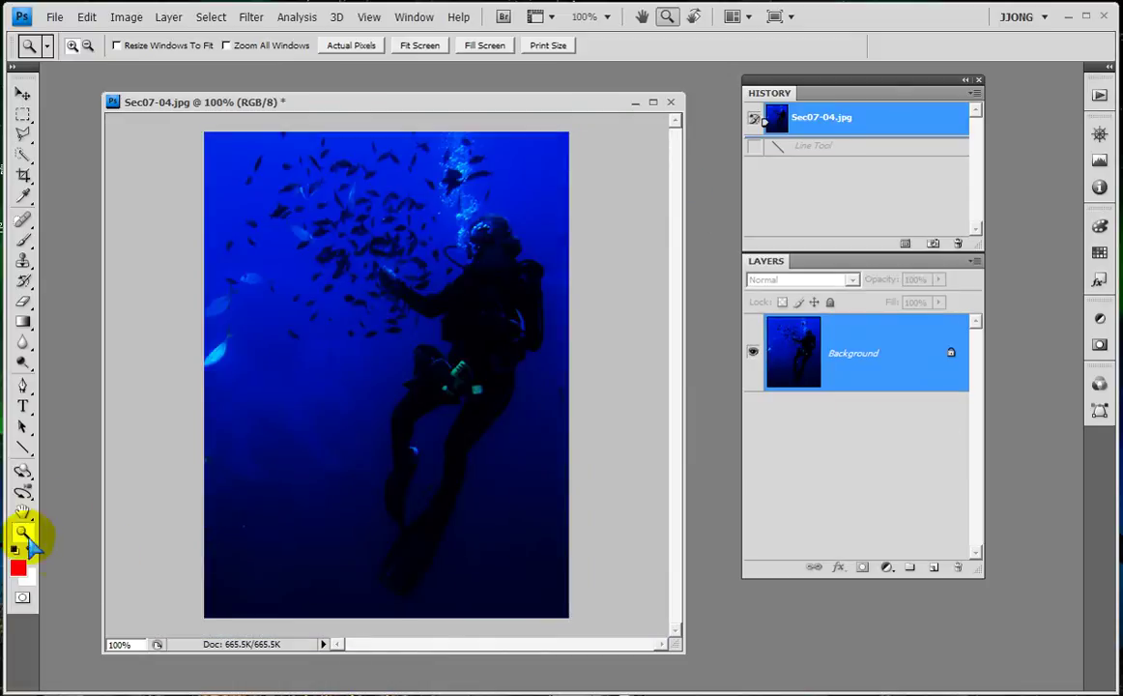
click(24, 528)
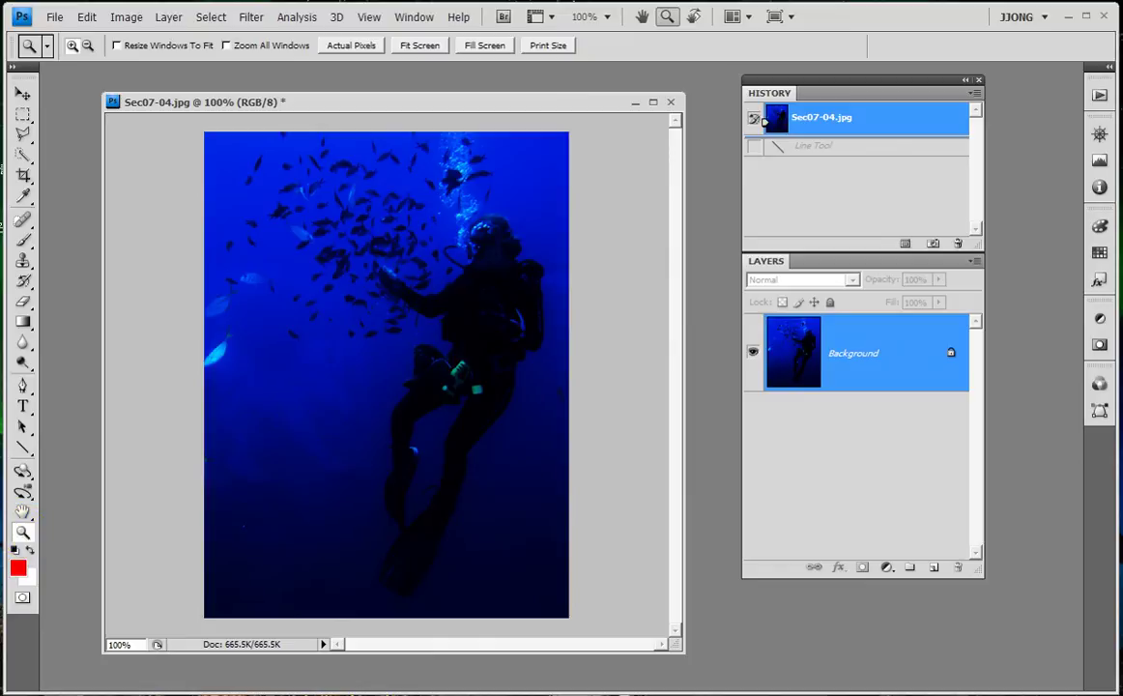
click(18, 567)
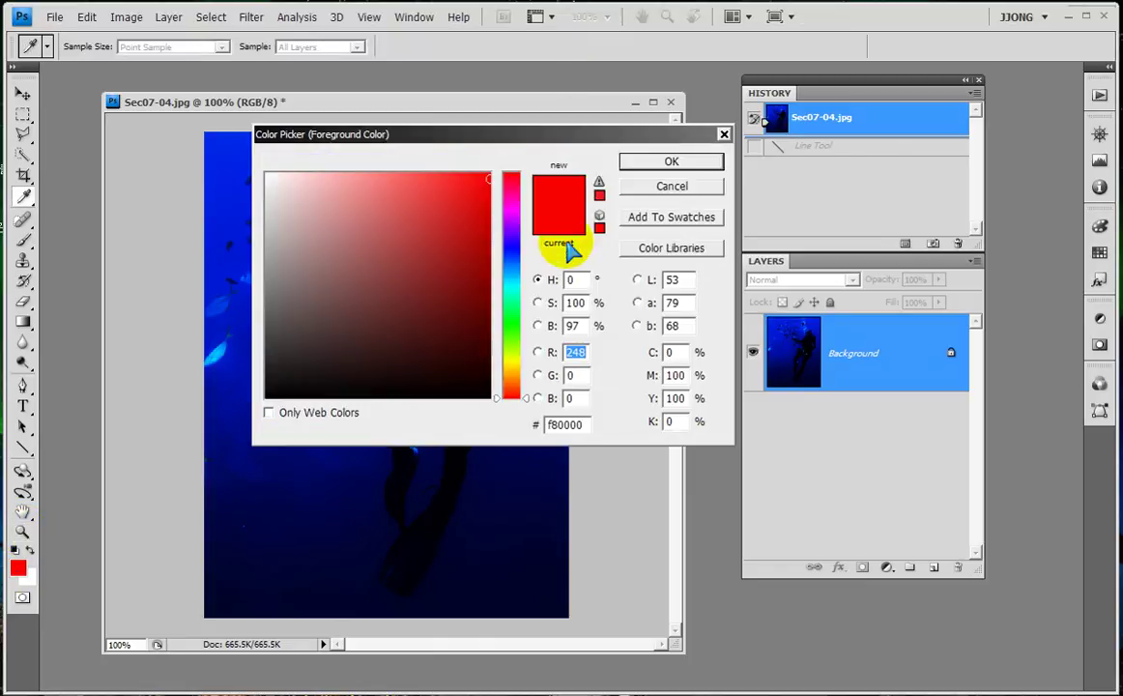
drag(522, 324, 514, 311)
click(630, 165)
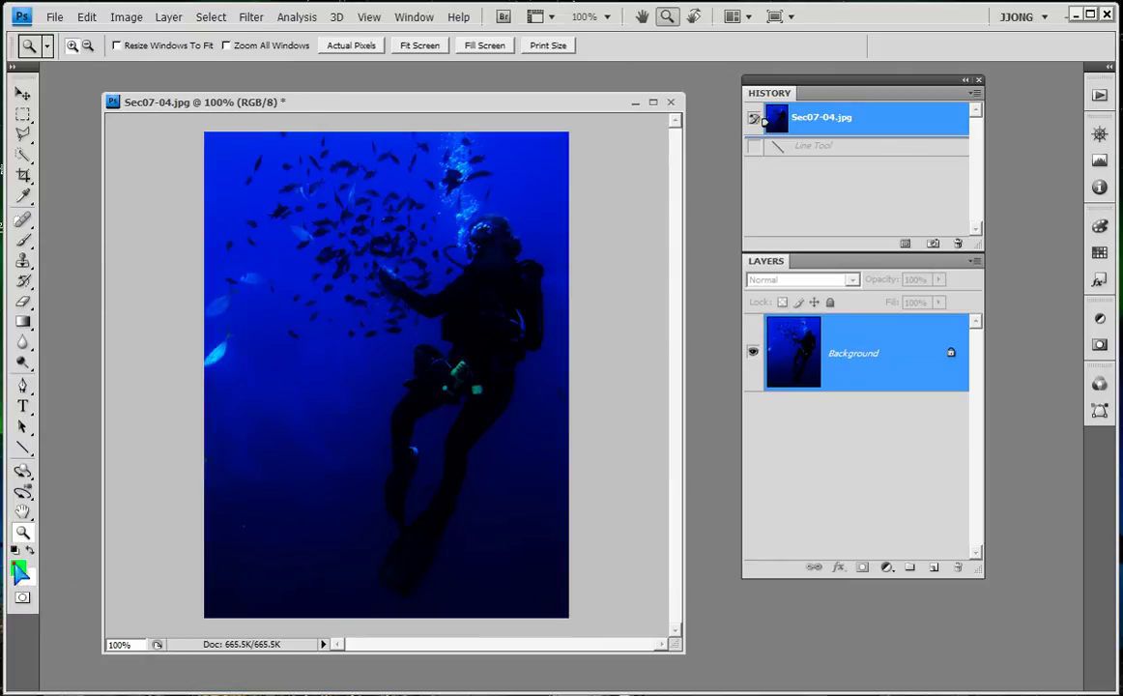
Step: Shift the foreground colour hue to mint green #00f8a3
click(19, 567)
drag(514, 314, 514, 299)
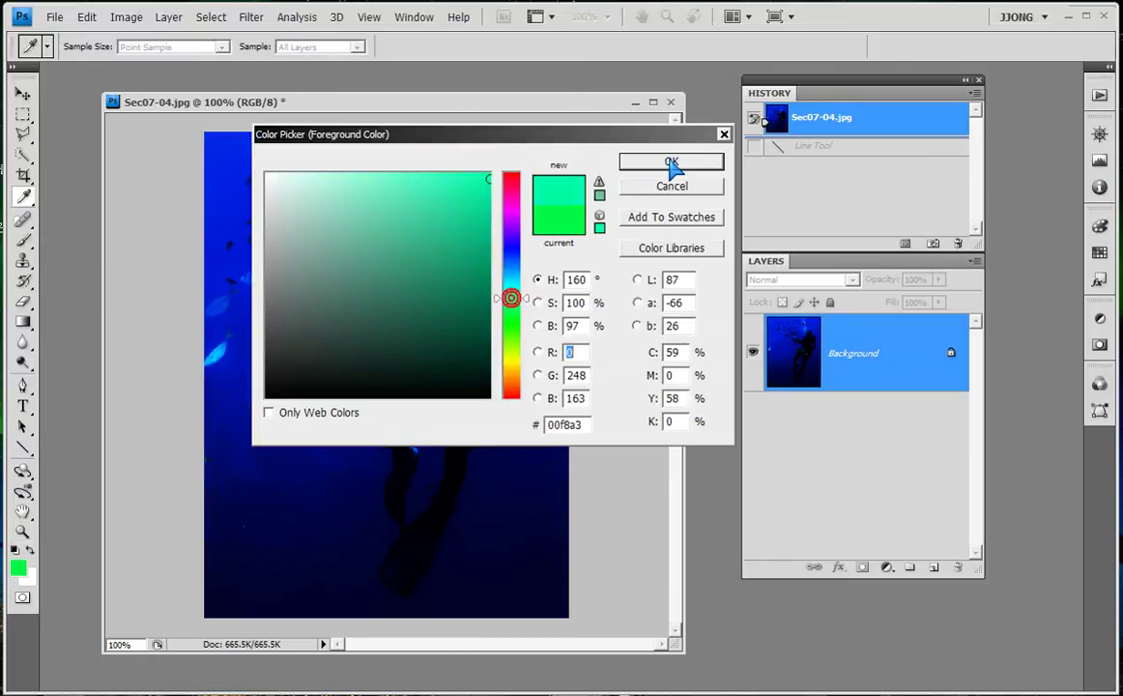
click(671, 161)
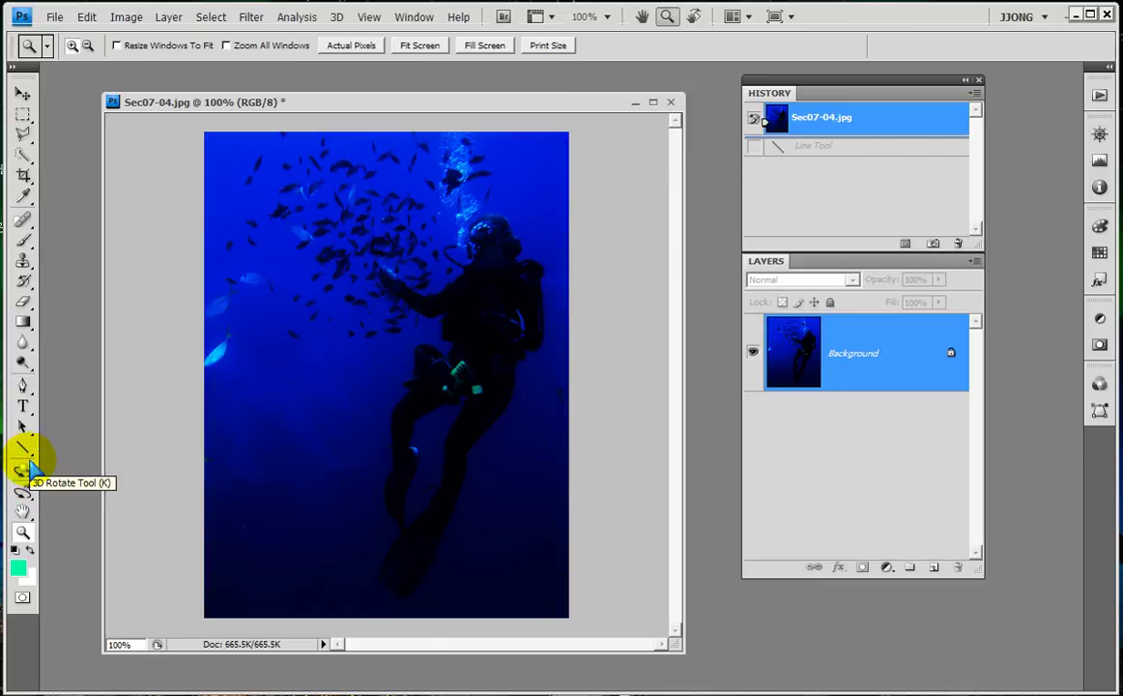
Step: Draw a large mint-green circle with the Ellipse Tool over the photo's left side
mouse_move(23, 448)
mouse_down()
mouse_move(82, 469)
mouse_move(89, 486)
mouse_up()
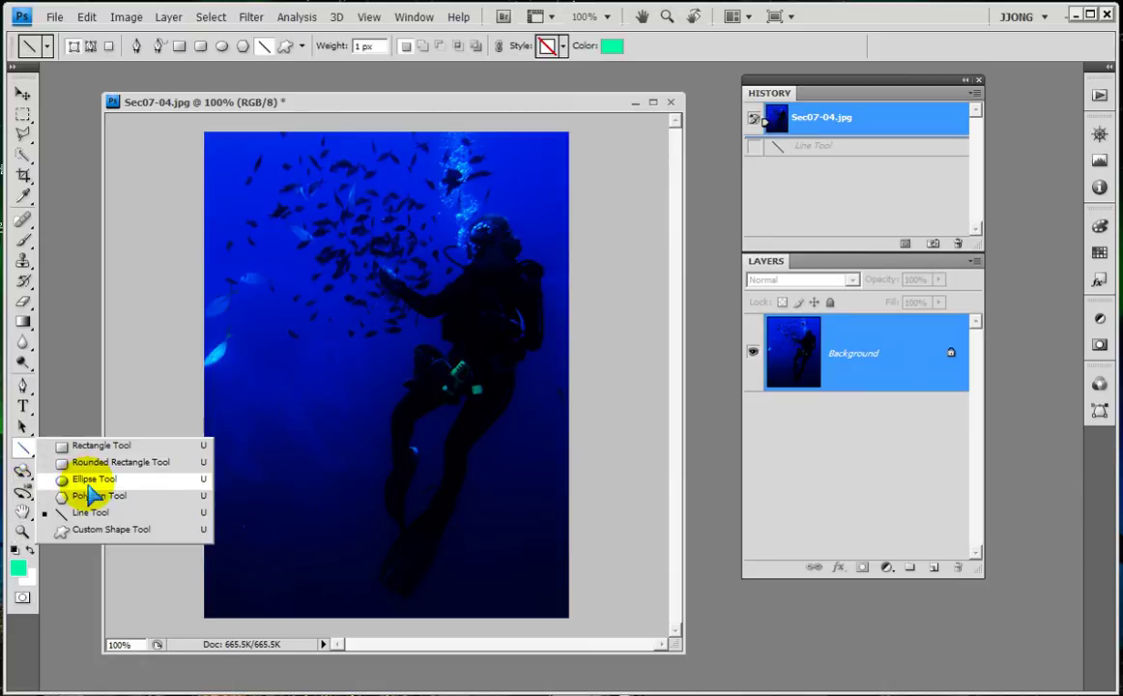
drag(258, 280, 464, 503)
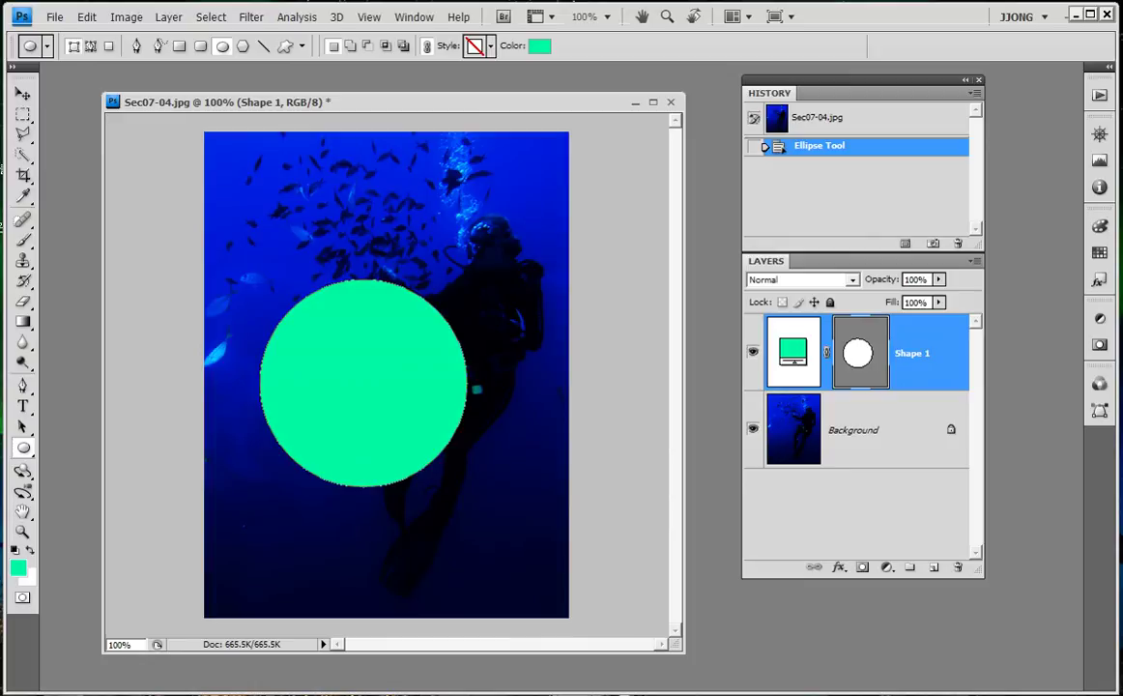
click(23, 447)
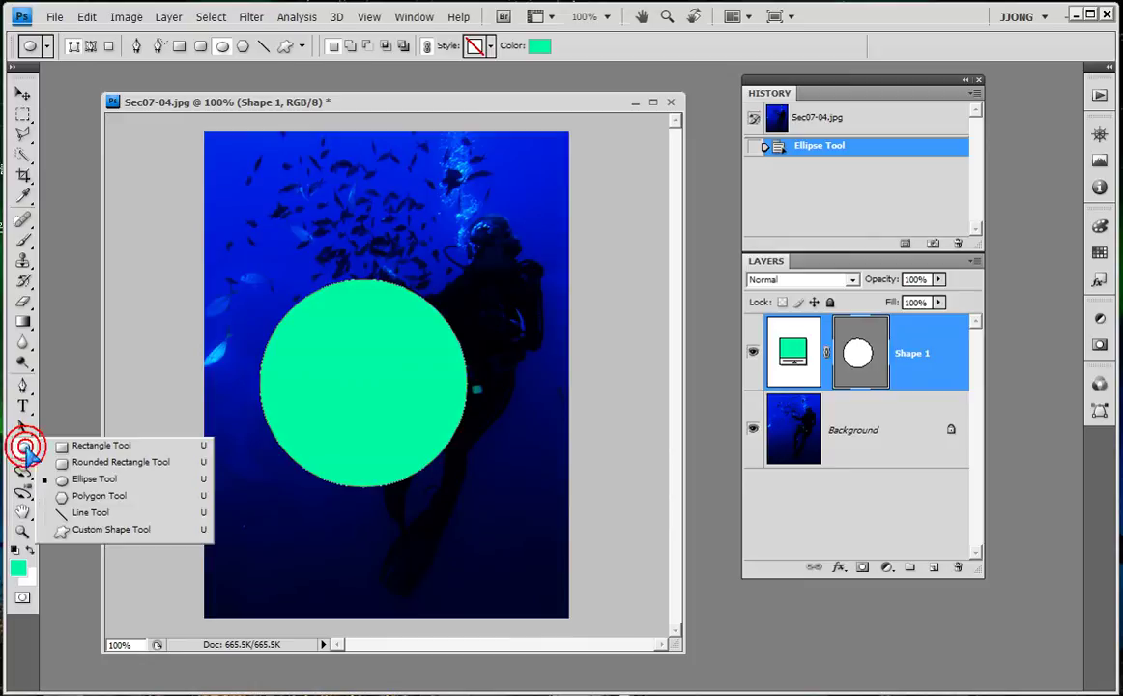
click(77, 447)
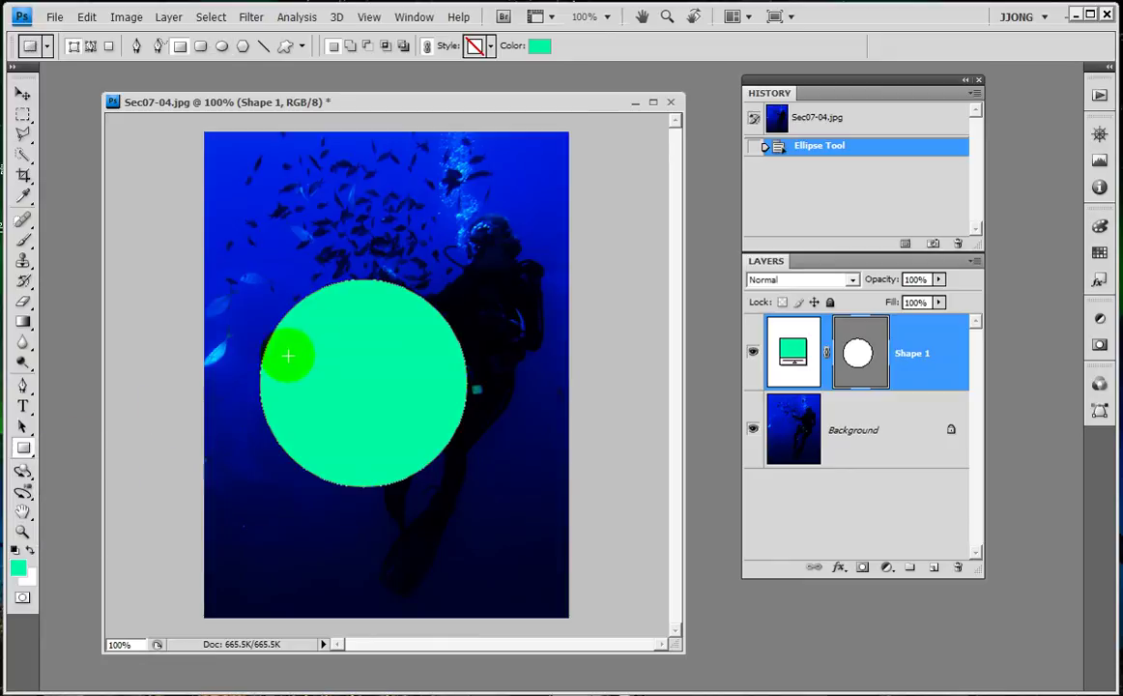
mouse_move(340, 242)
mouse_down()
mouse_move(483, 438)
mouse_move(504, 521)
mouse_up()
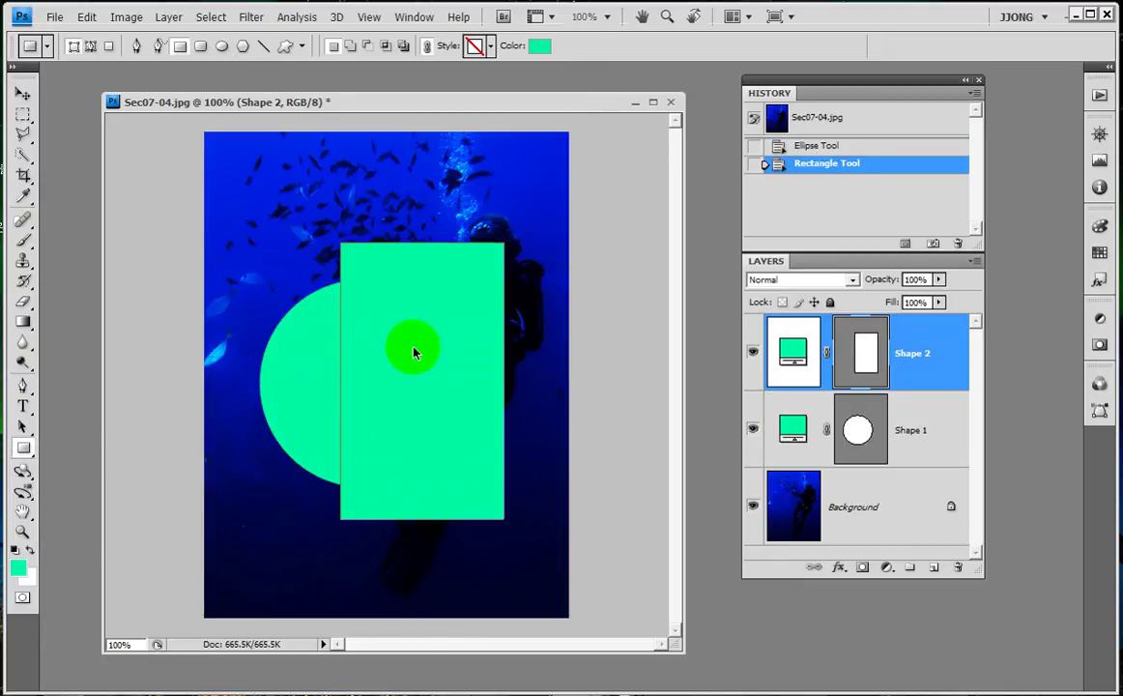
click(412, 353)
click(794, 164)
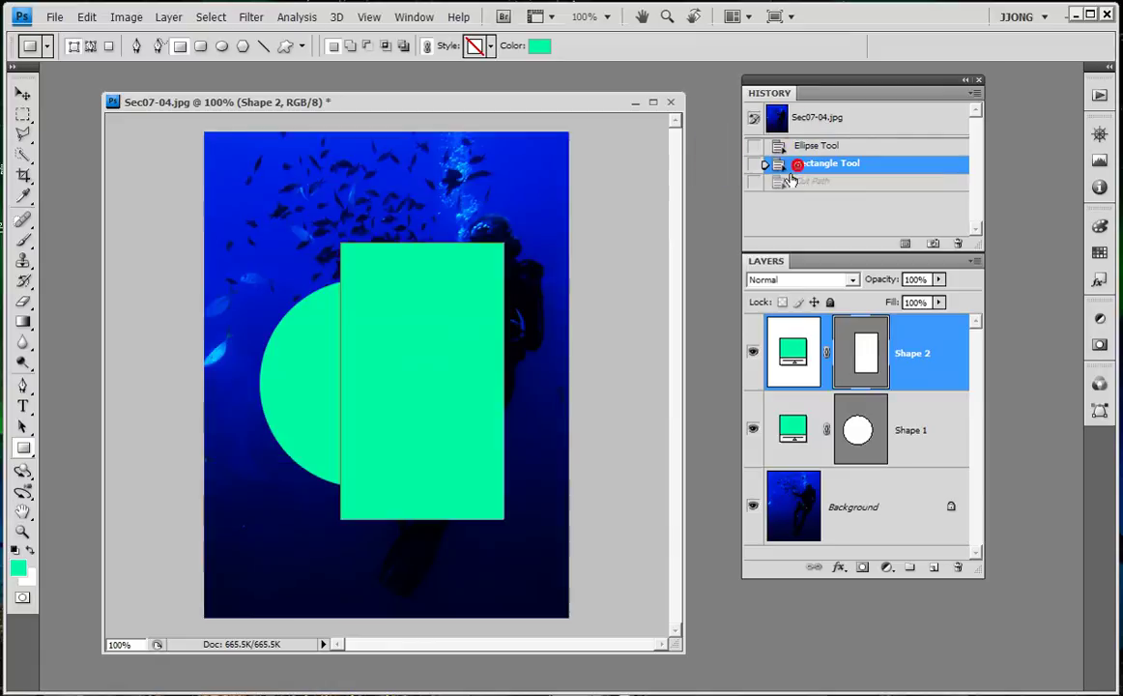
click(787, 145)
drag(380, 255, 504, 527)
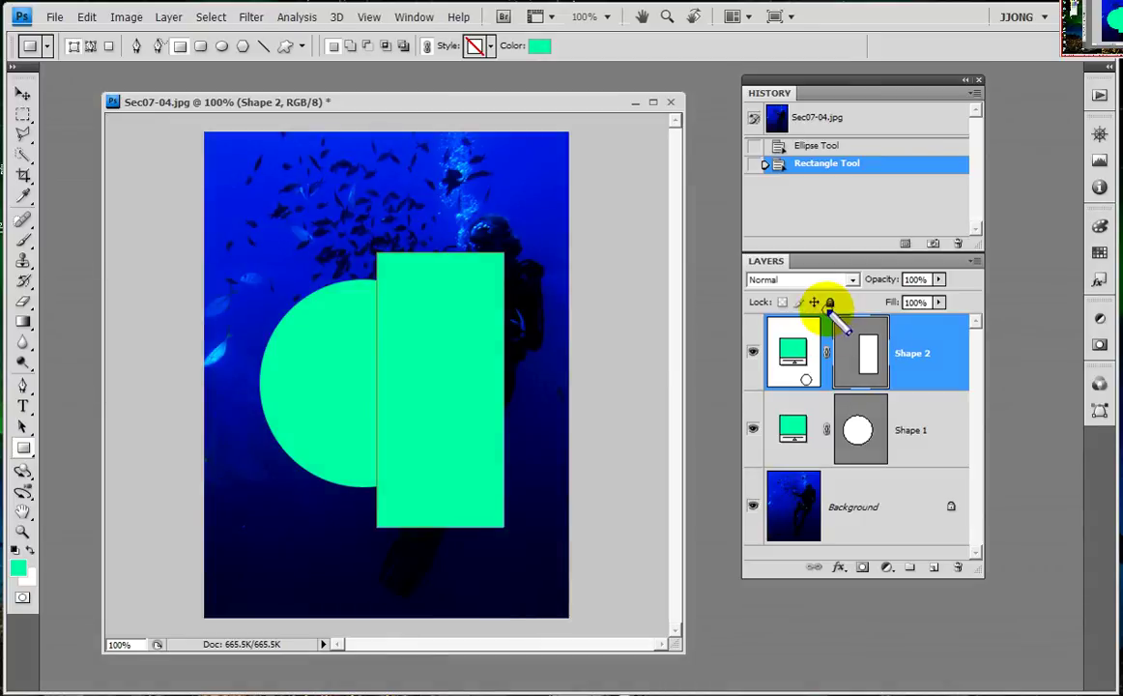
drag(823, 309, 952, 382)
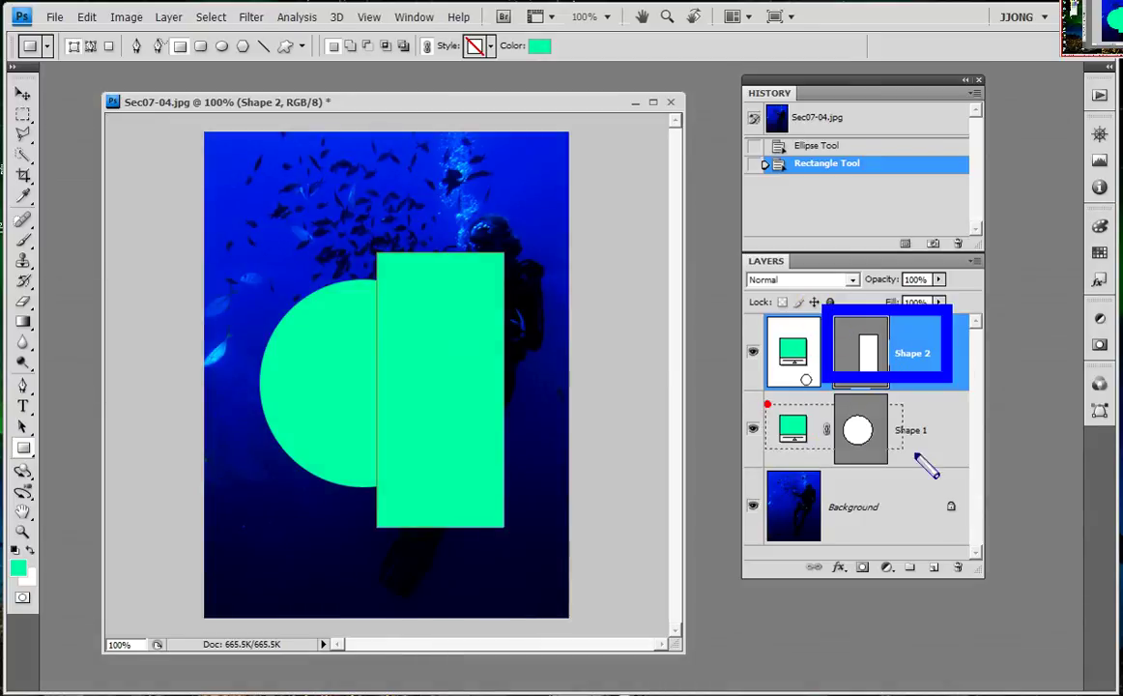
drag(764, 401, 988, 473)
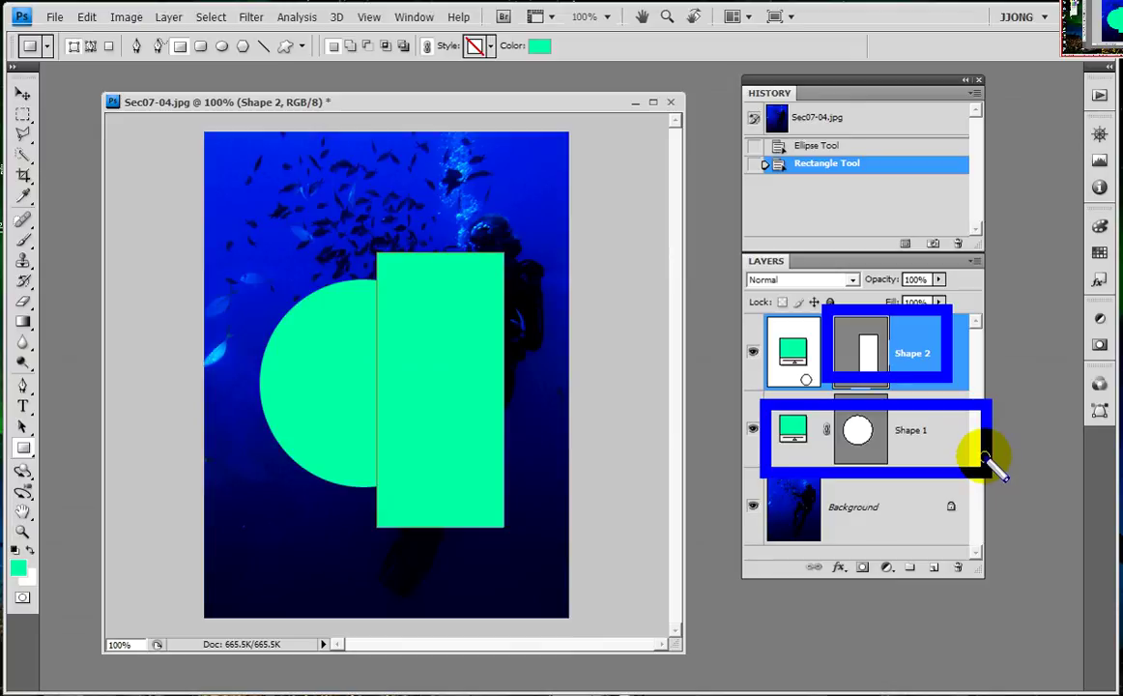
key(Escape)
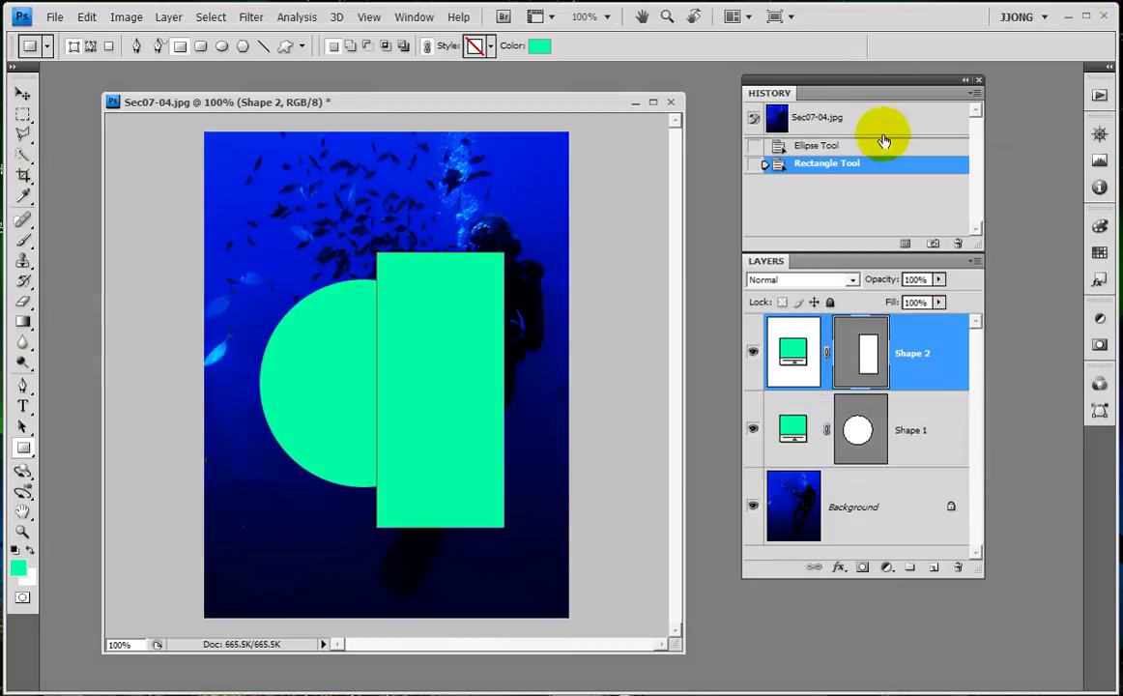
click(856, 148)
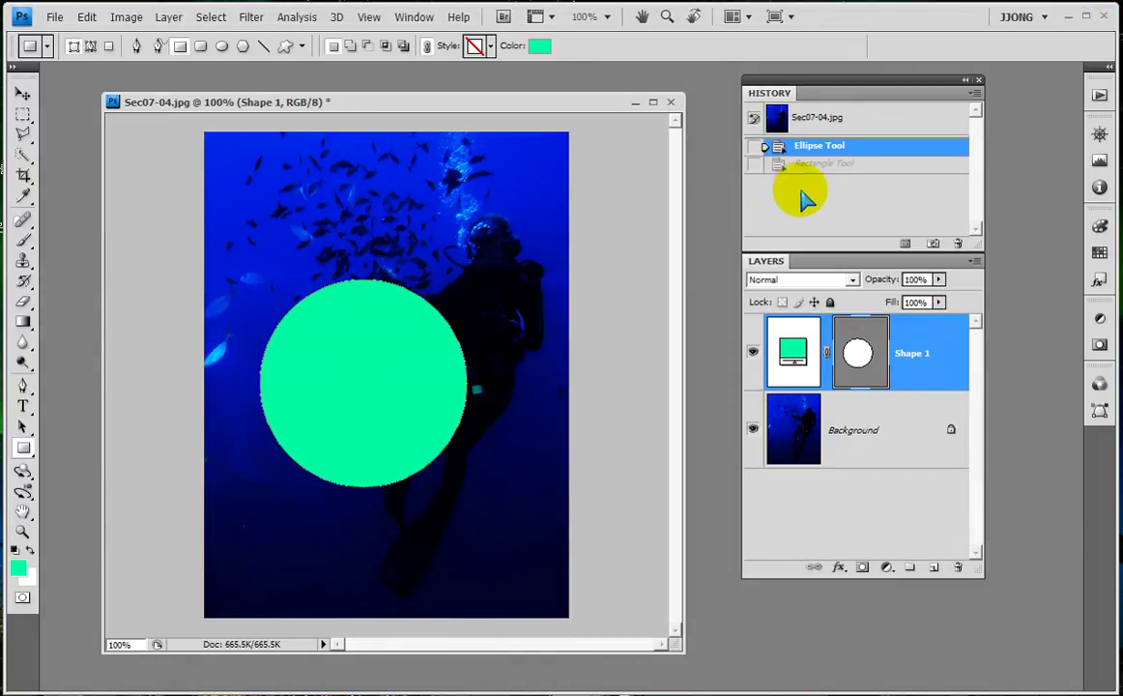
drag(726, 128, 998, 181)
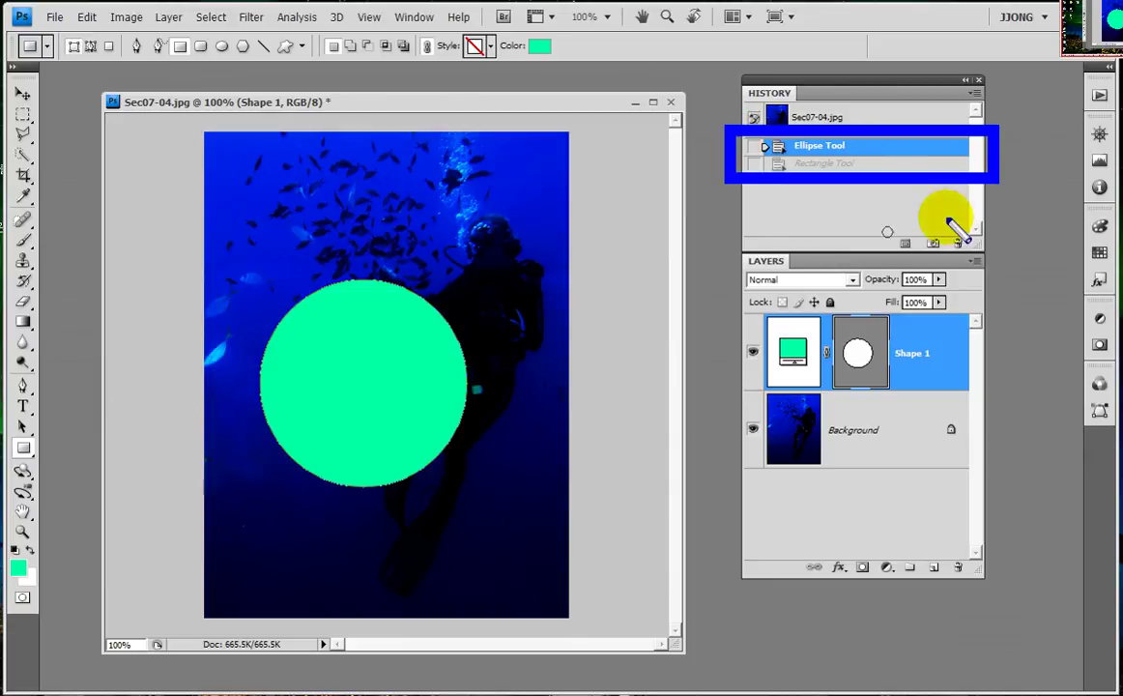
key(Escape)
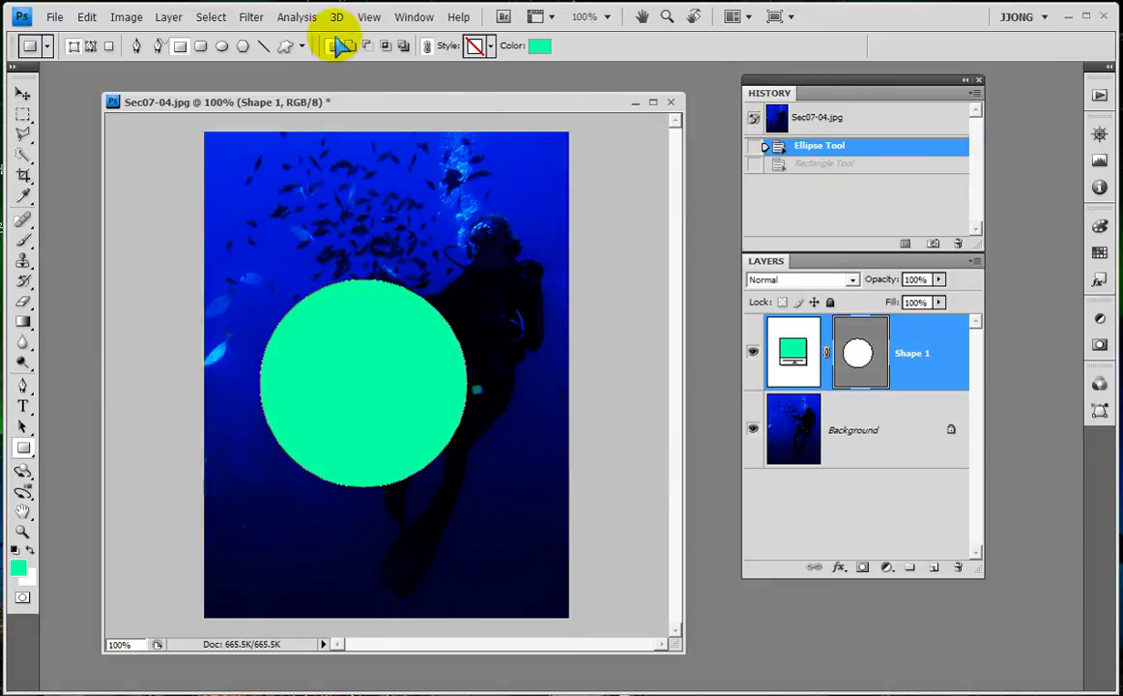
Step: Box the first path-combining mode and the Subtract from shape area button in red
drag(311, 29, 432, 78)
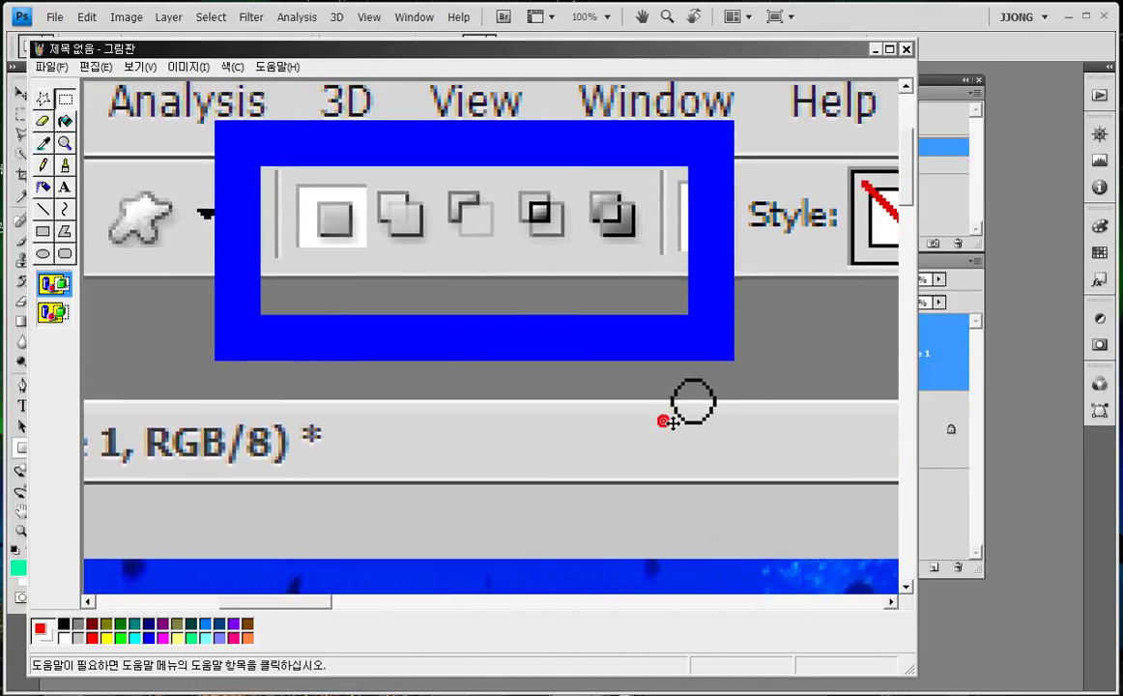
click(376, 430)
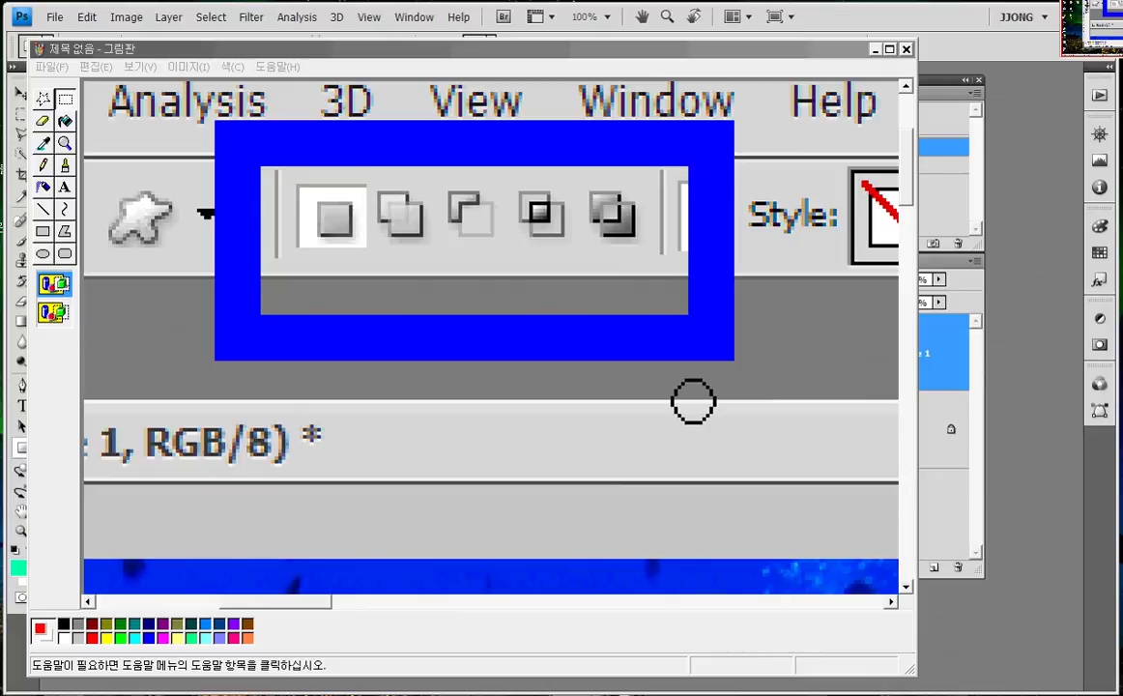
drag(272, 165, 372, 269)
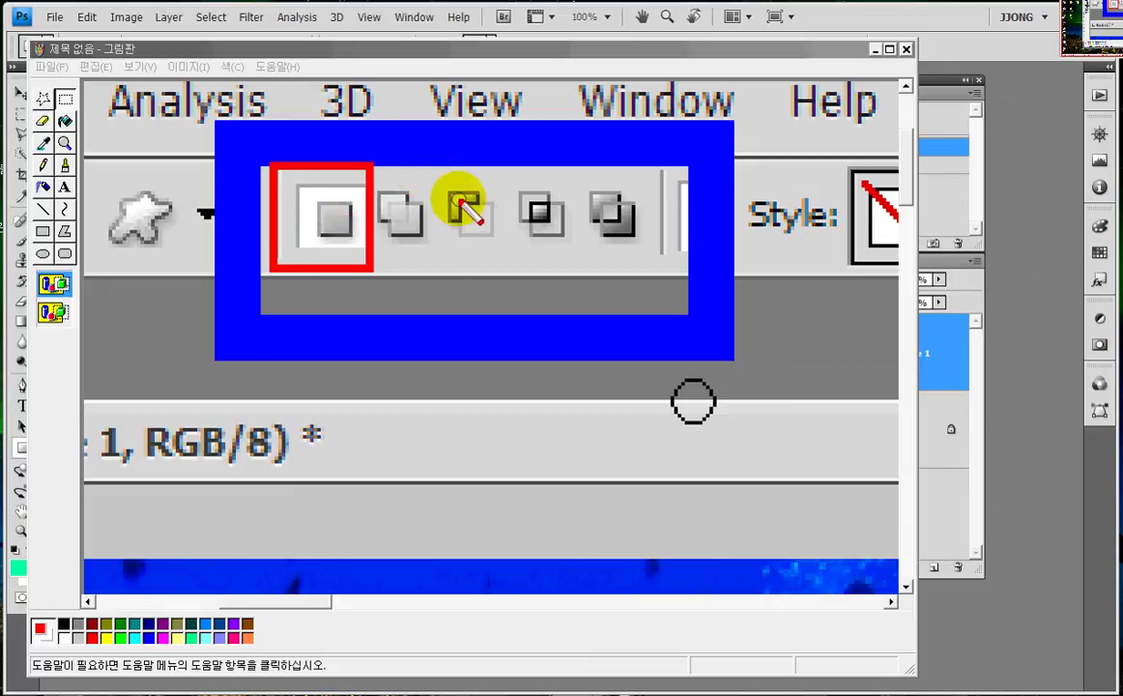
drag(427, 160, 517, 274)
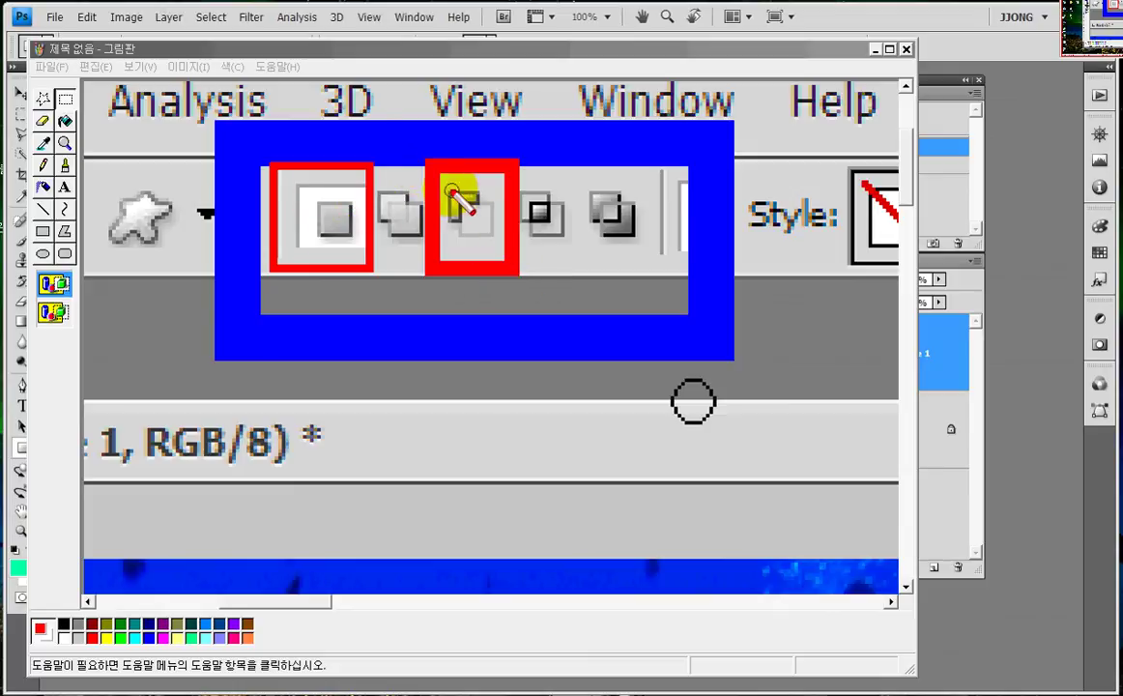
drag(425, 160, 522, 285)
drag(425, 160, 522, 299)
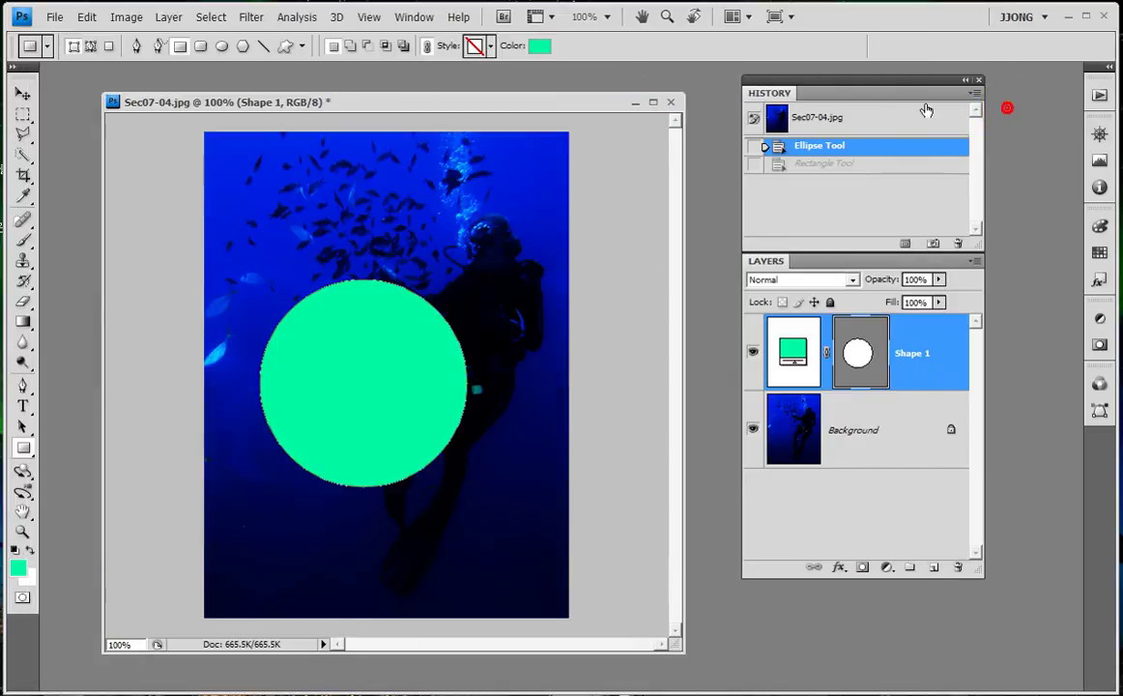
Step: Switch to Subtract from shape area and drag a rectangle cutting away the circle's right half
click(367, 45)
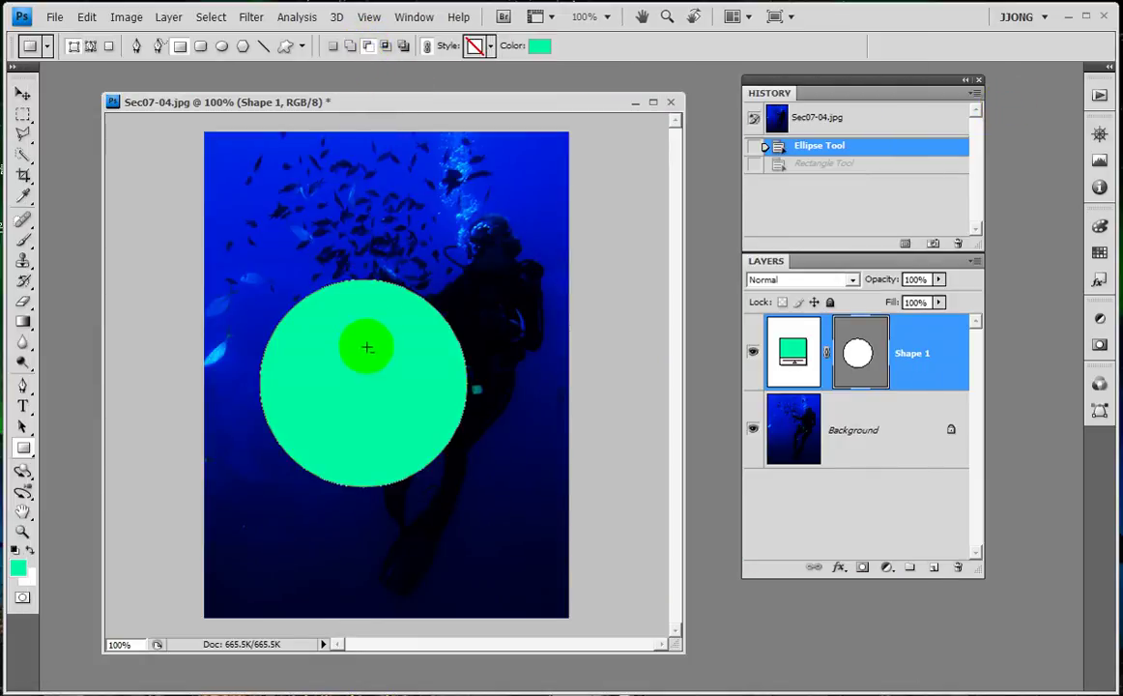
drag(343, 320, 431, 320)
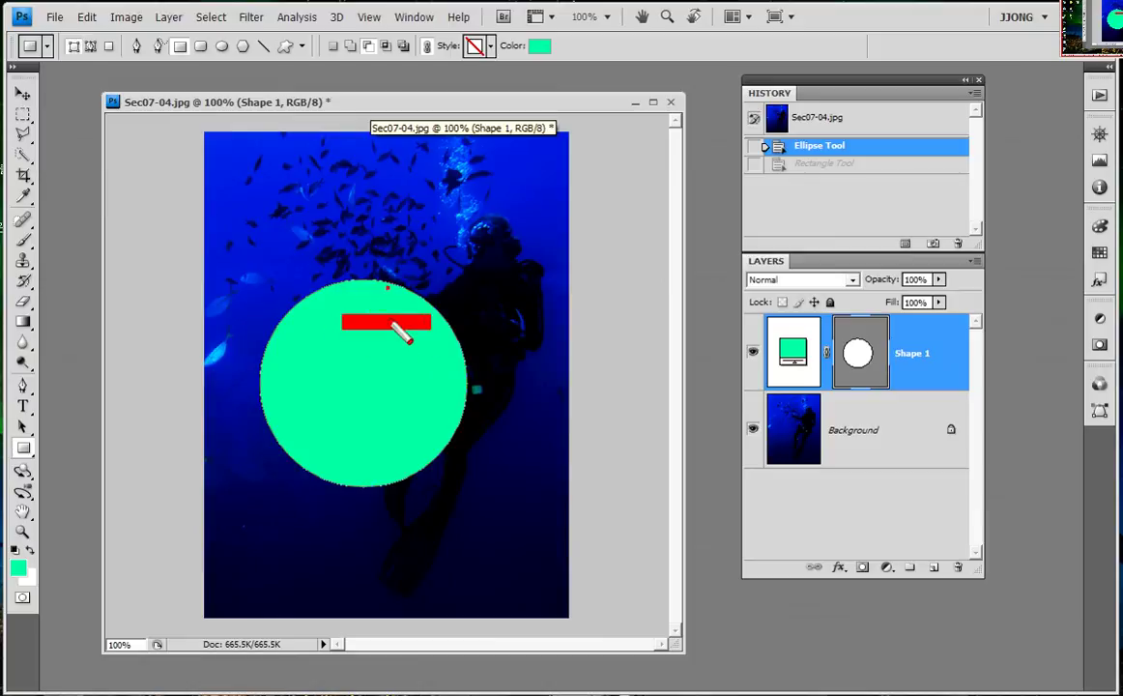
mouse_move(389, 279)
mouse_down()
mouse_move(390, 370)
mouse_move(453, 363)
mouse_up()
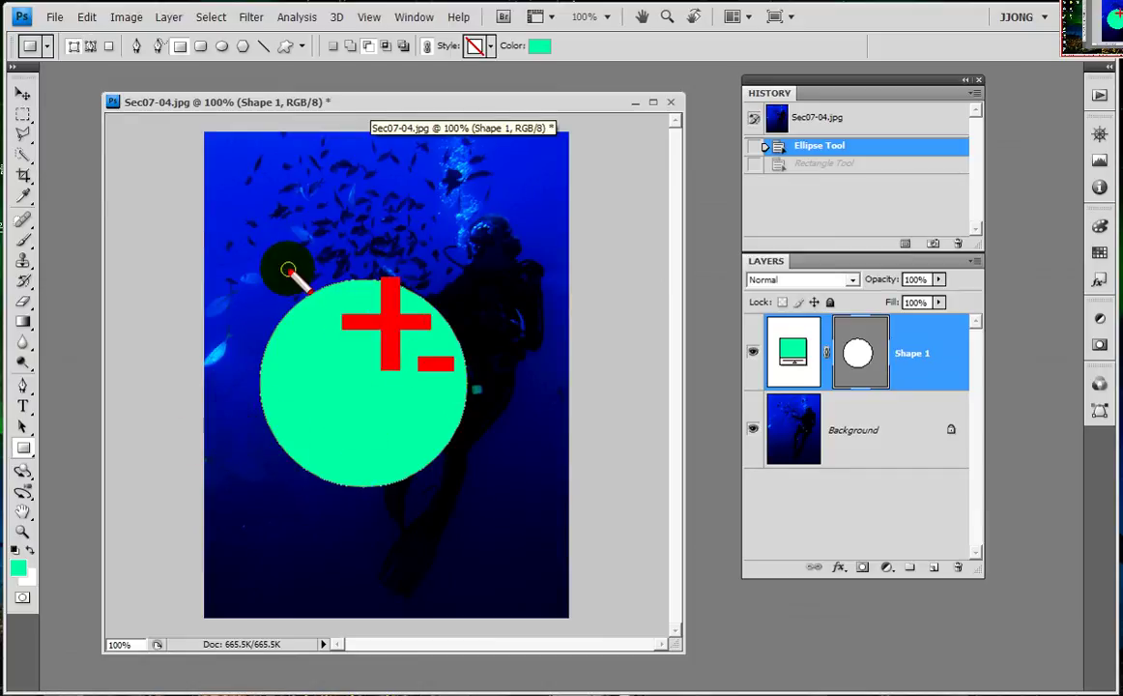
key(Escape)
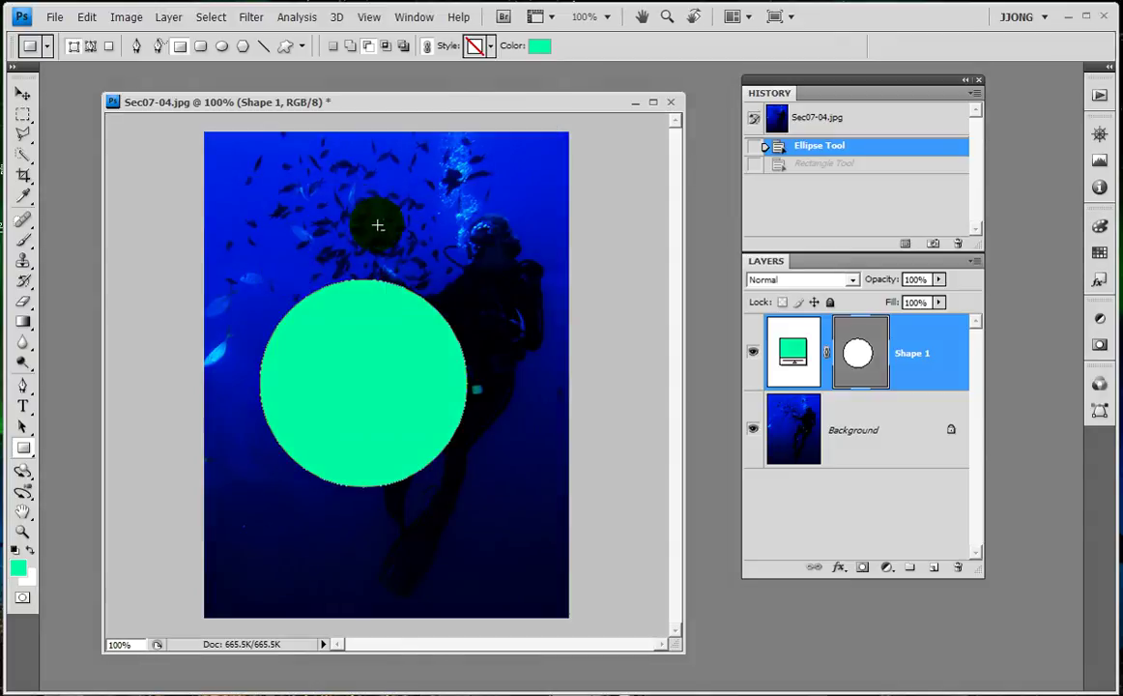
drag(376, 240, 507, 505)
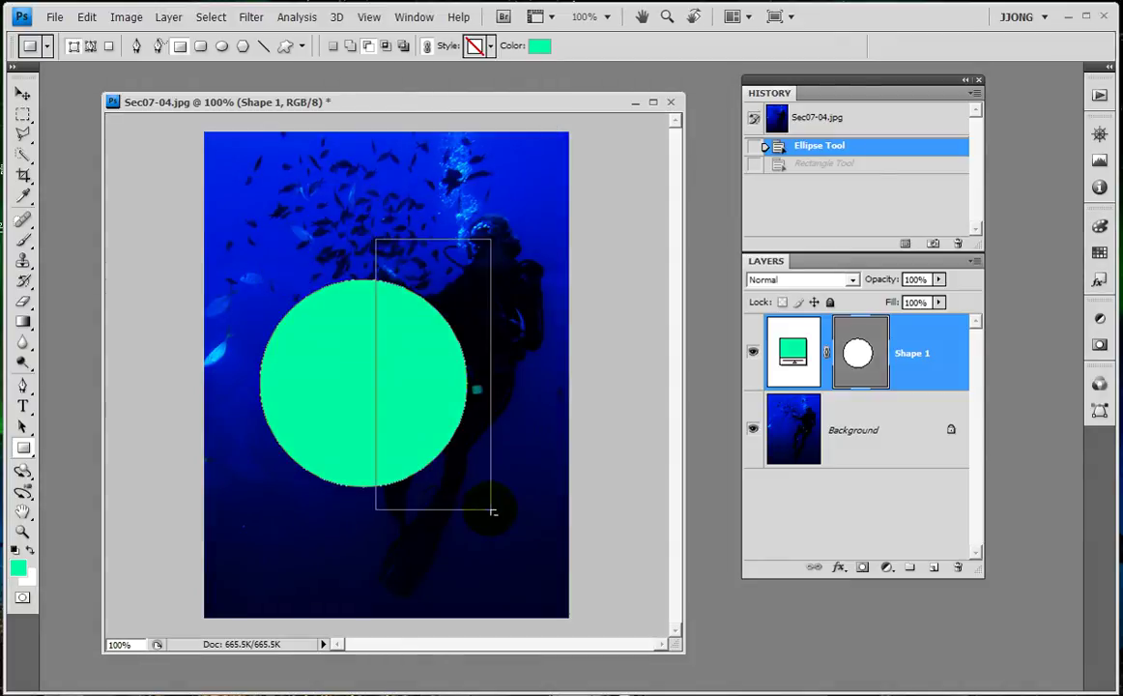
drag(477, 495, 468, 499)
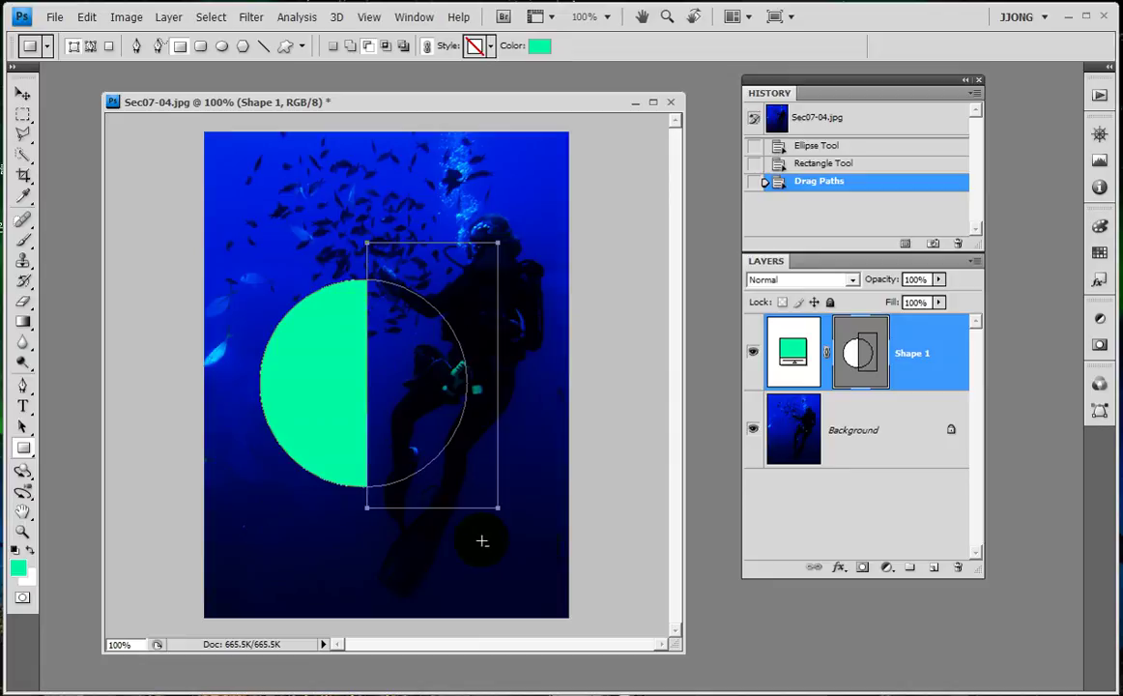
Step: Reposition and adjust the cut-out paths, then hide the diver photo to view the half circle
mouse_move(426, 397)
mouse_down()
mouse_move(434, 320)
mouse_move(312, 331)
mouse_move(363, 288)
mouse_move(438, 363)
mouse_move(308, 321)
mouse_move(464, 330)
mouse_move(319, 373)
mouse_move(395, 319)
mouse_move(503, 365)
mouse_move(410, 396)
mouse_up()
drag(241, 461, 319, 406)
mouse_move(501, 384)
mouse_down()
mouse_move(488, 454)
mouse_move(476, 446)
mouse_up()
mouse_move(336, 399)
mouse_down()
mouse_move(267, 376)
mouse_move(336, 367)
mouse_move(462, 452)
mouse_move(437, 451)
mouse_up()
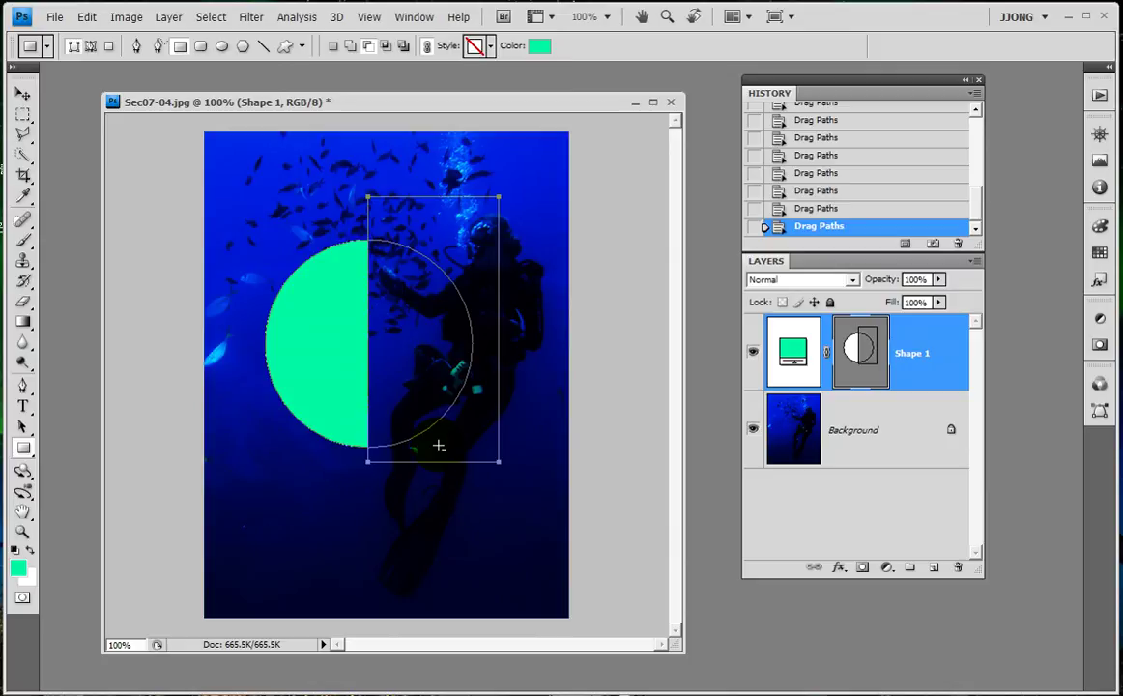
click(753, 429)
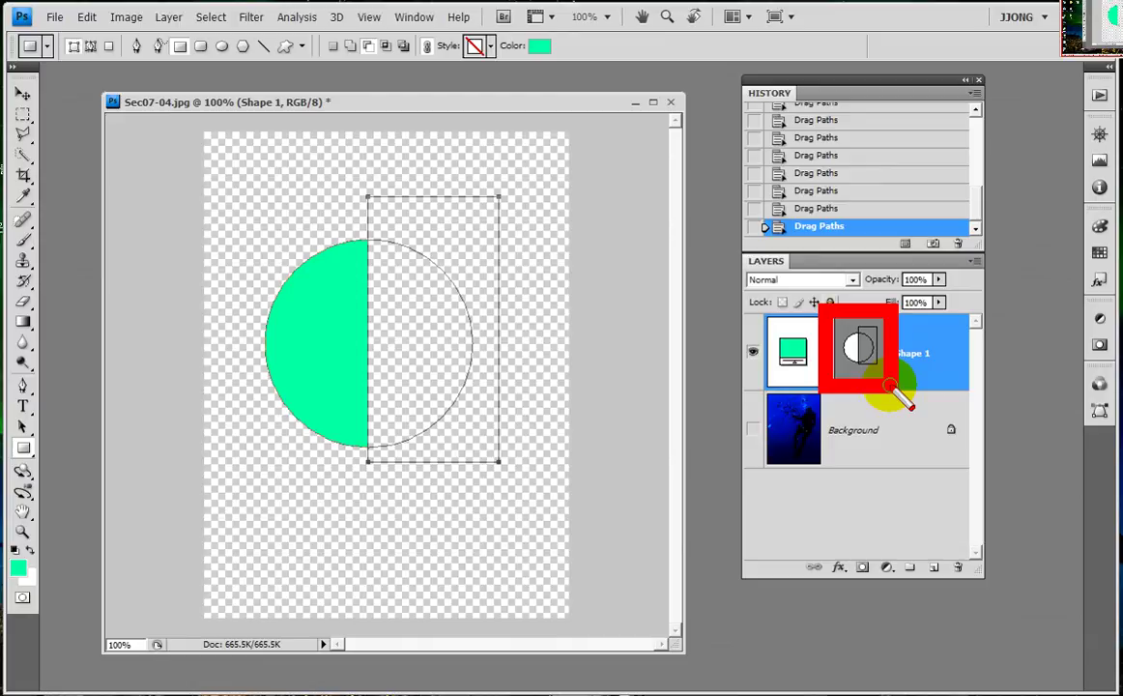
Step: Delete the rectangle subpath from the shape's vector mask so the green circle is complete
click(862, 348)
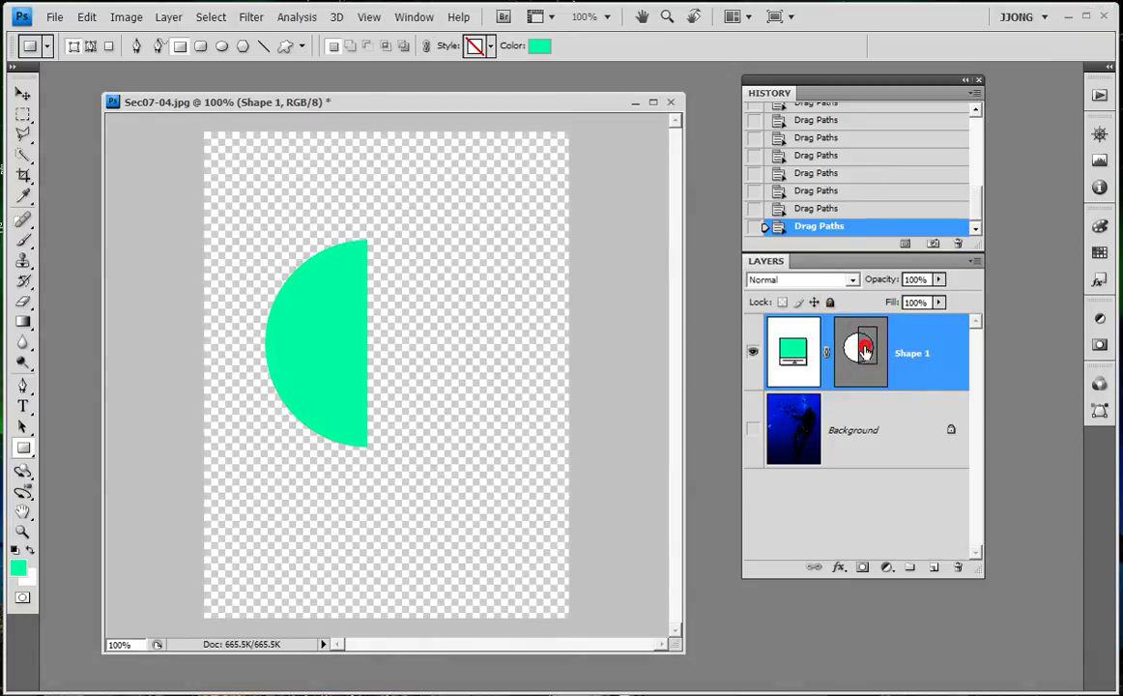
click(865, 351)
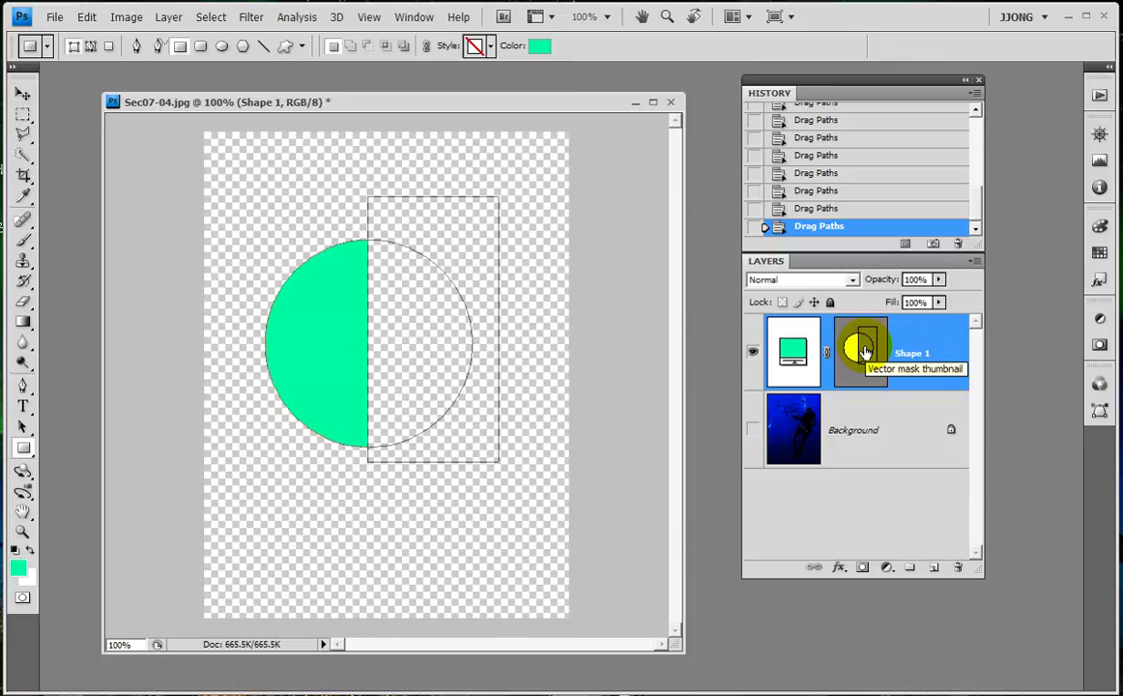
click(865, 351)
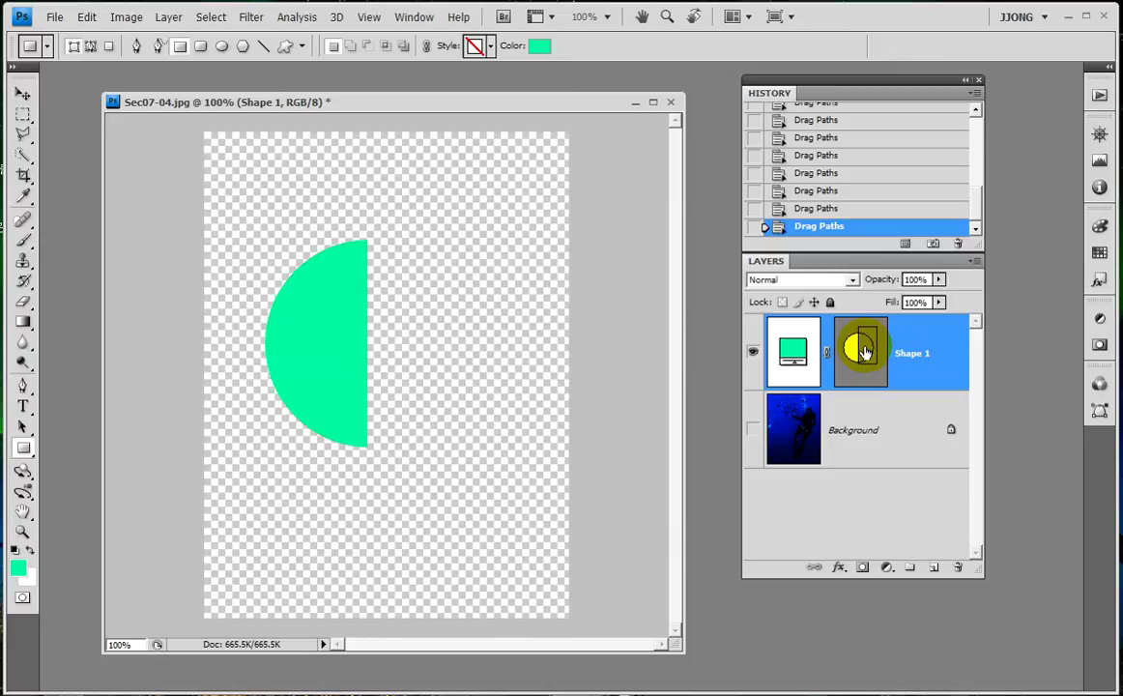
click(857, 349)
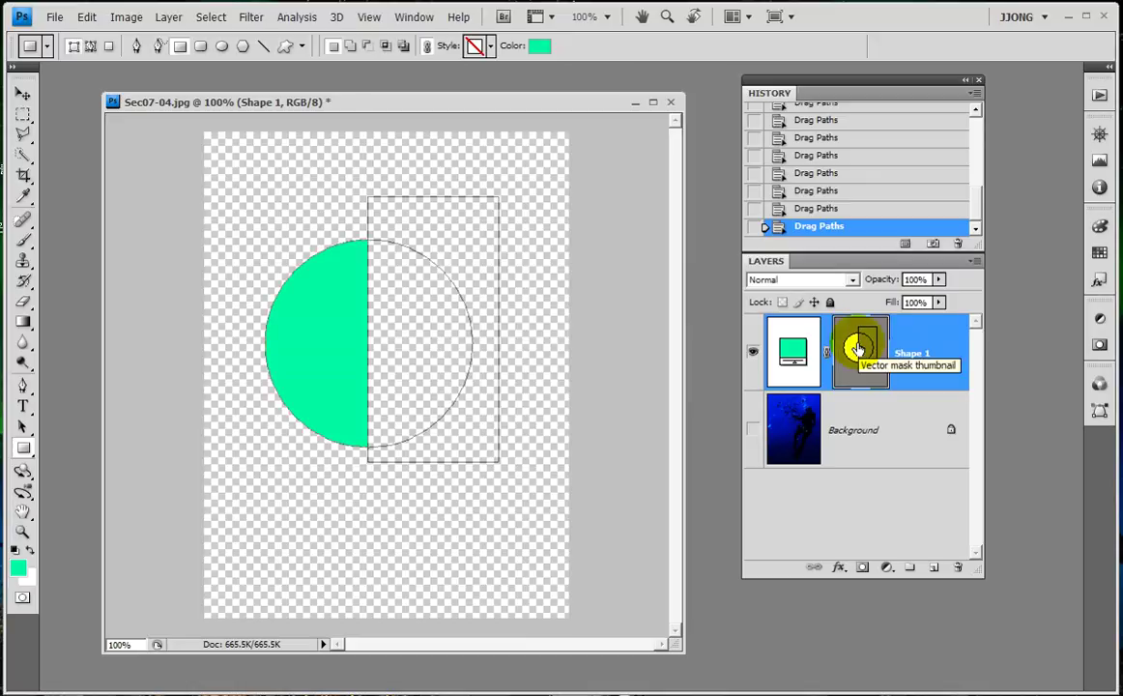
click(465, 223)
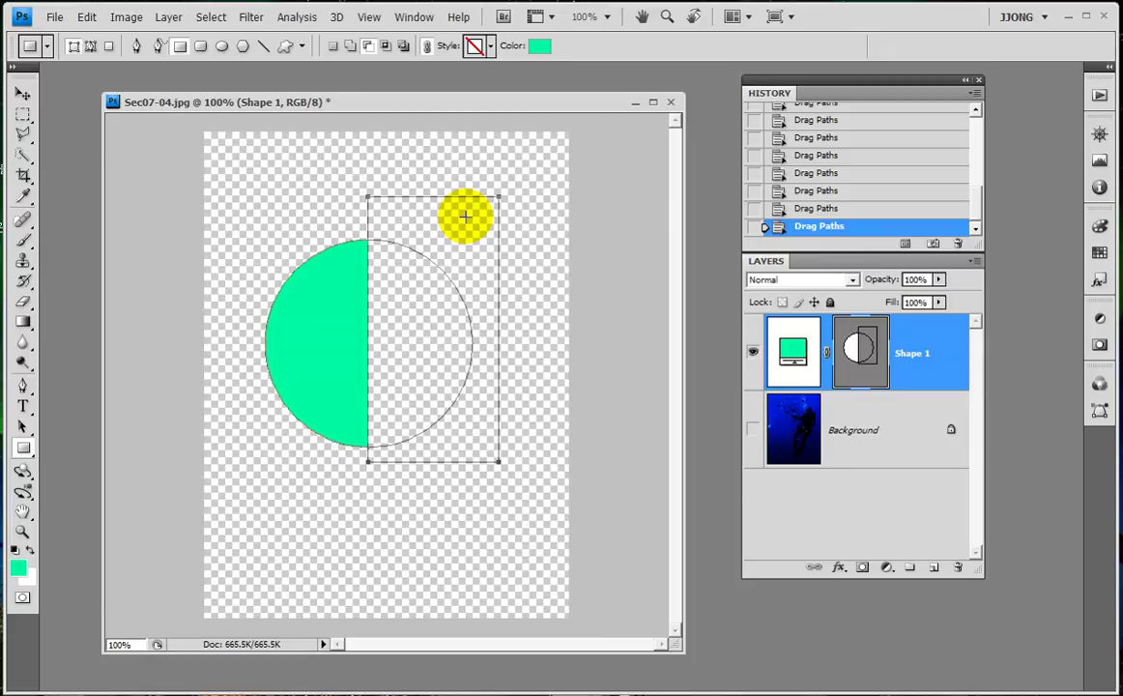
key(Delete)
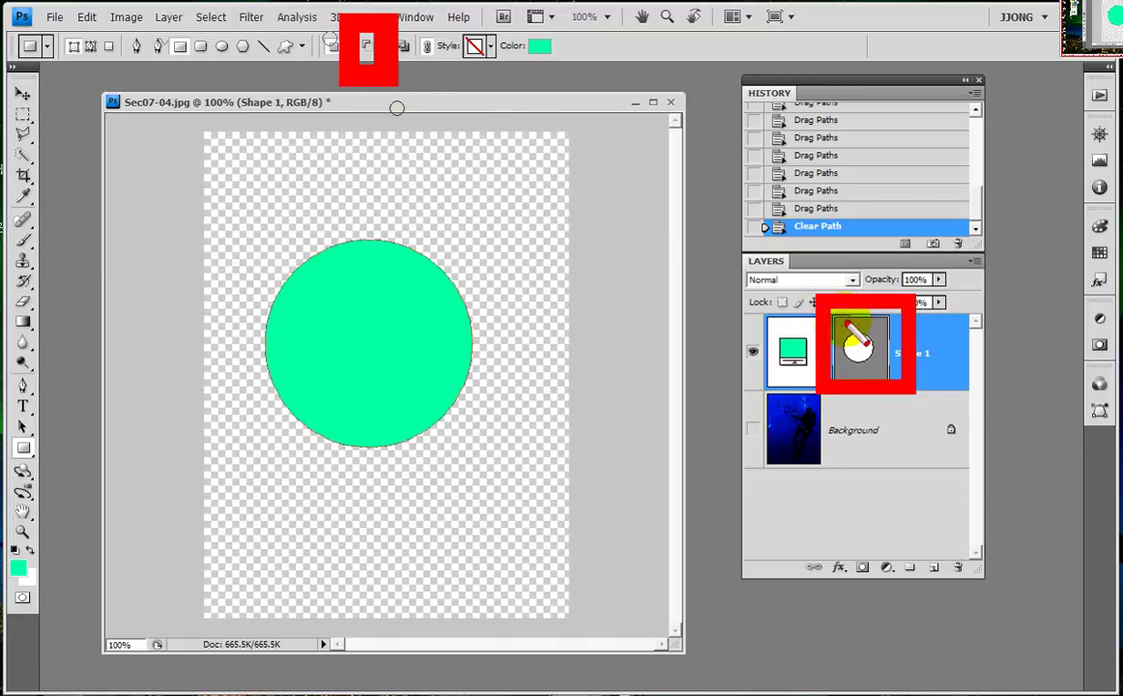
Step: Draw a second ellipse over the green circle, then undo the unwanted added circle
click(897, 390)
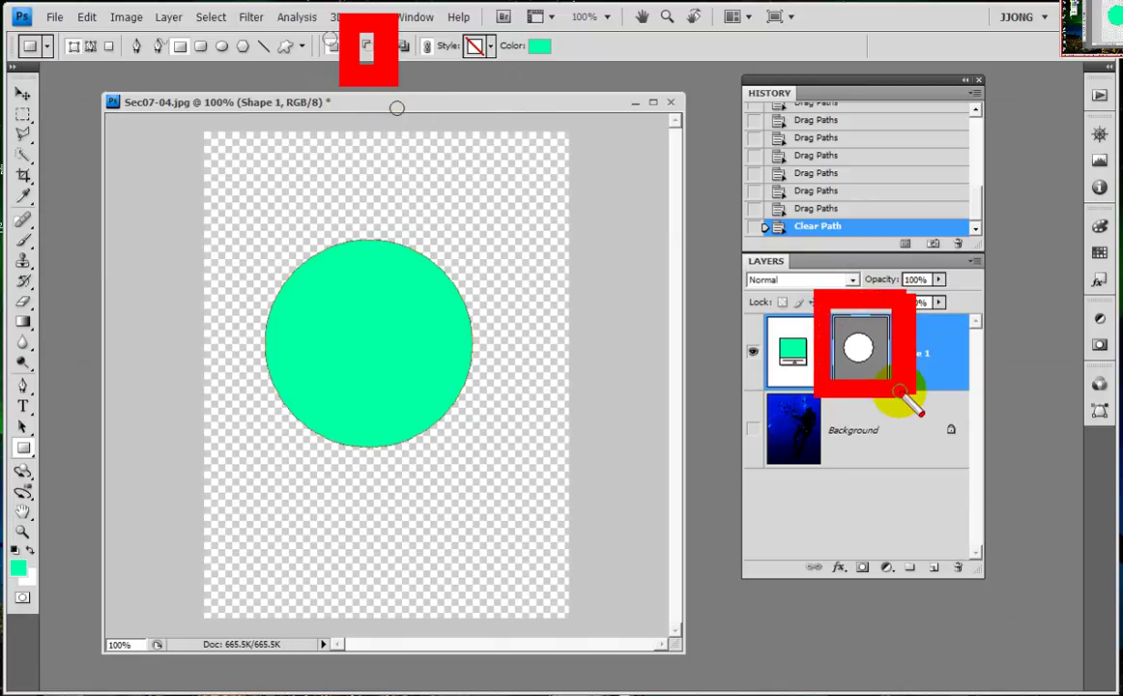
drag(391, 222, 543, 437)
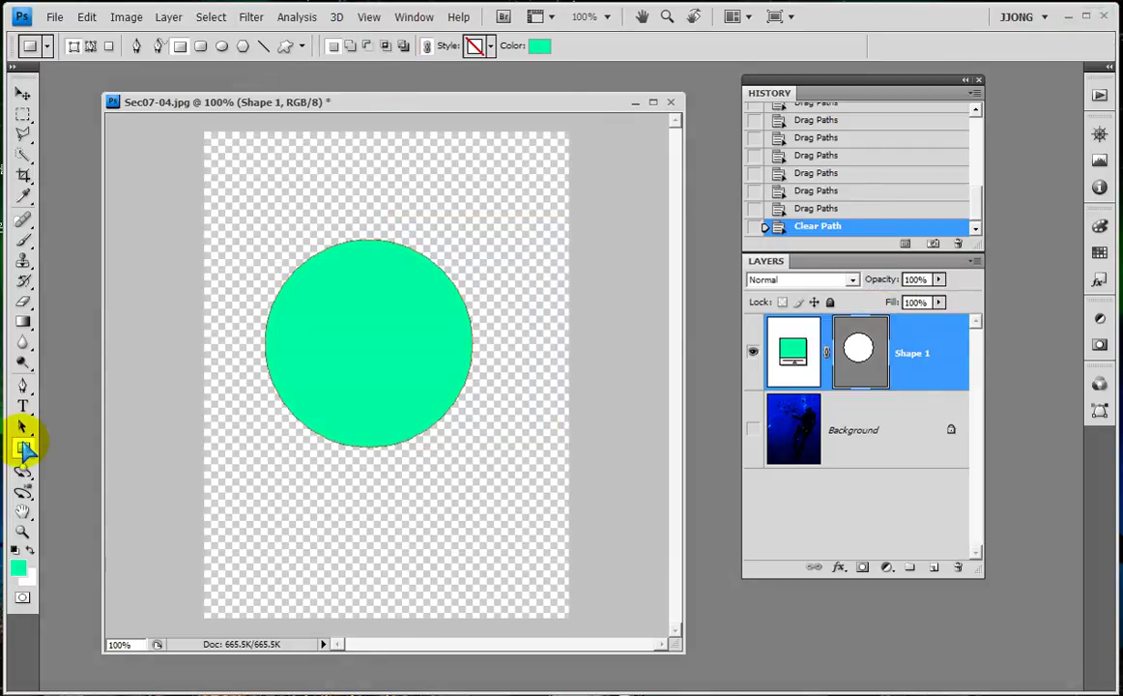
drag(23, 450, 93, 479)
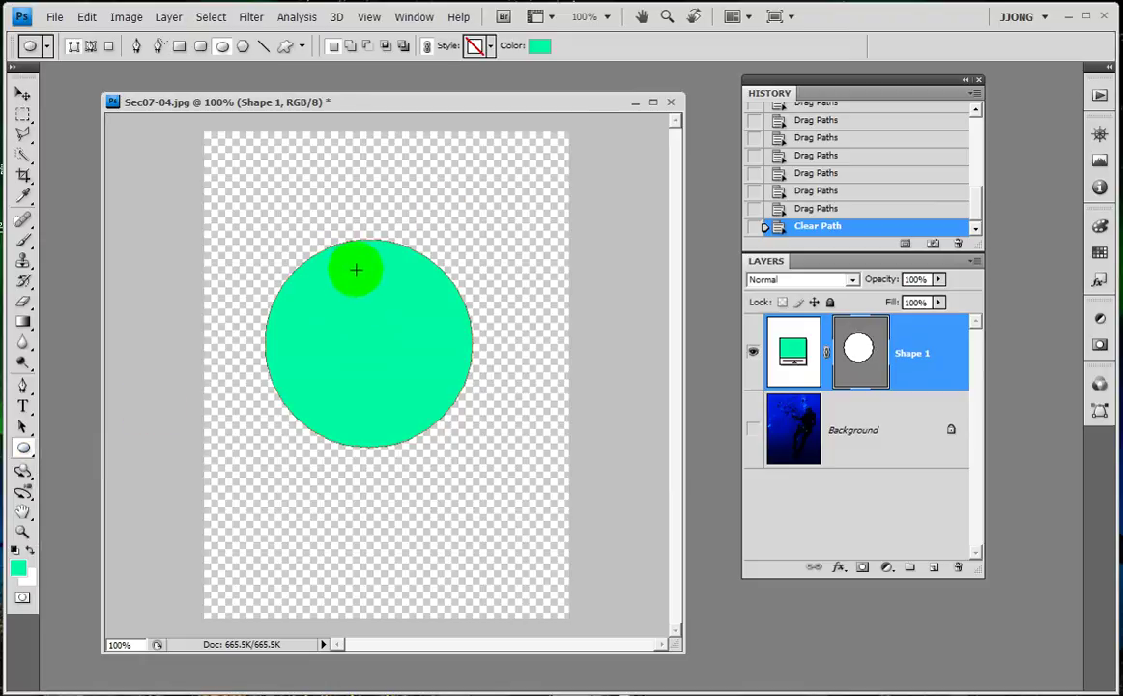
mouse_move(352, 241)
mouse_down()
mouse_move(565, 517)
mouse_move(564, 551)
mouse_up()
key(ctrl+z)
key(z)
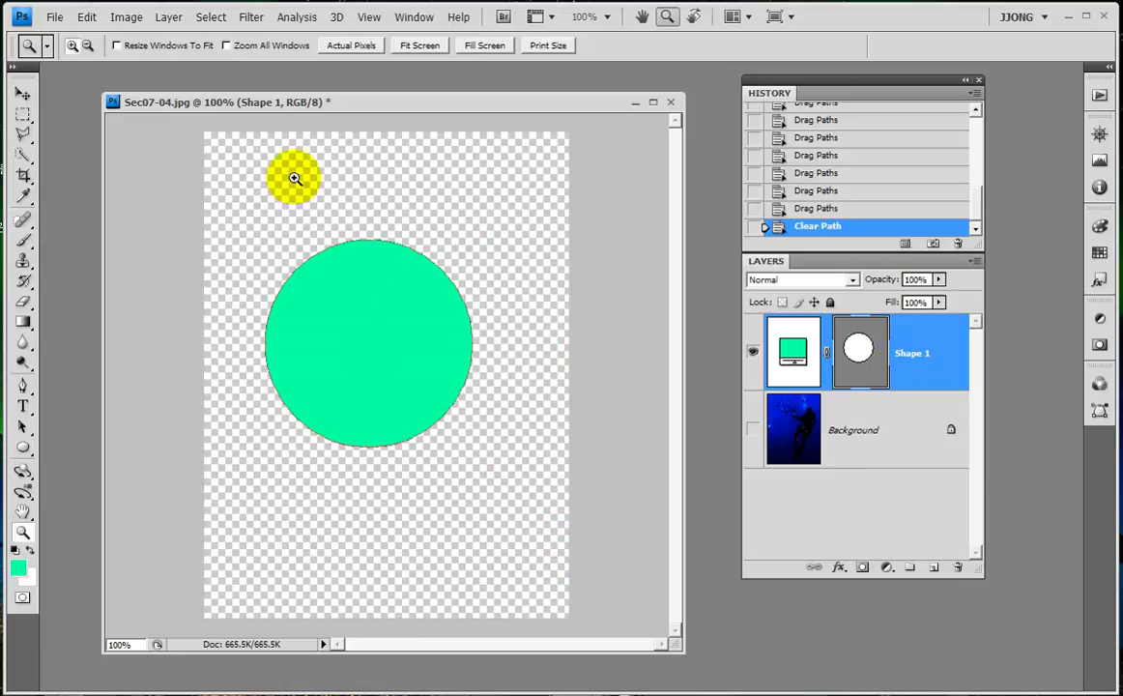
Step: Subtract a circle overlapping the right side, shifted upward, to leave a crescent moon
click(24, 446)
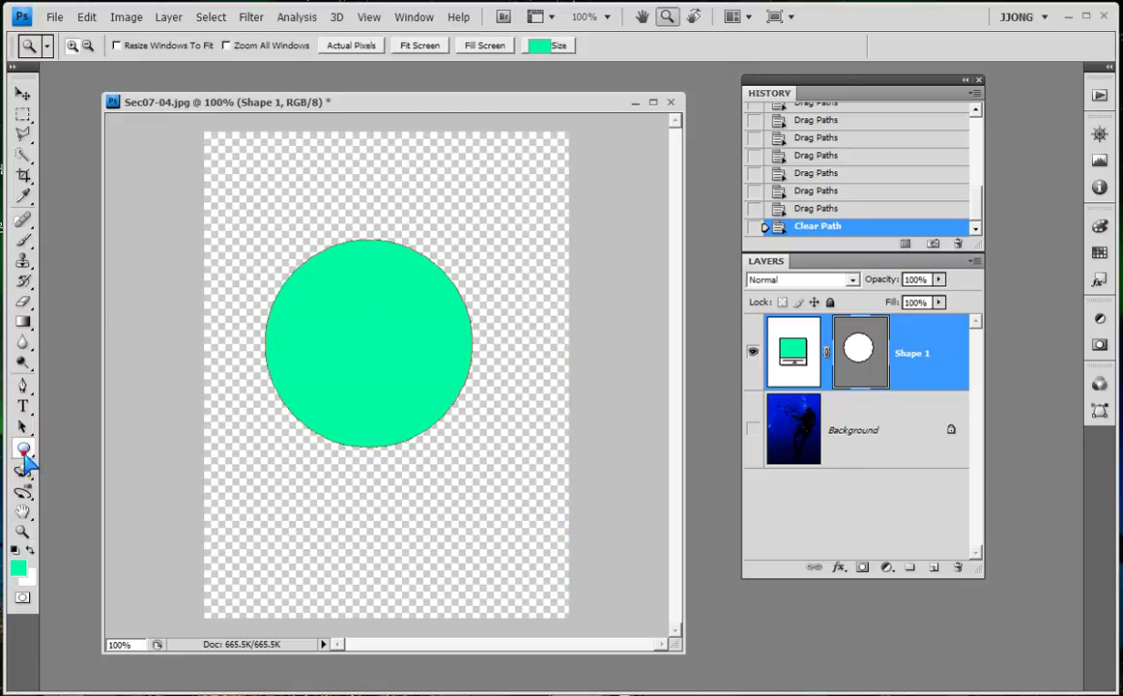
click(94, 478)
click(367, 45)
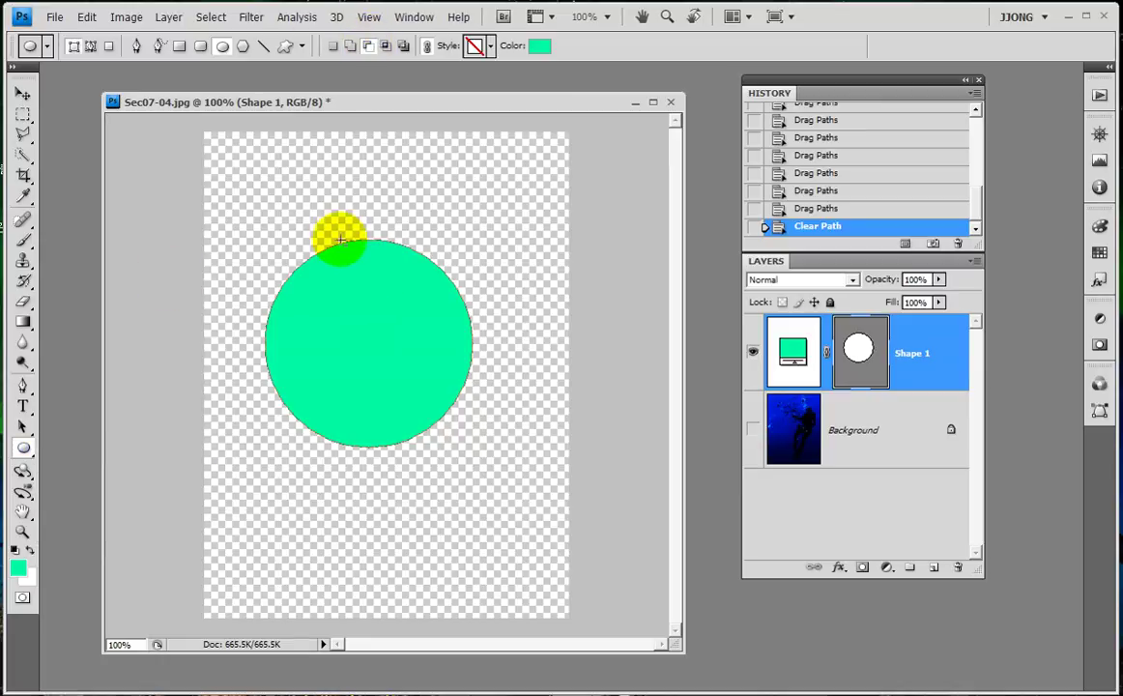
drag(352, 255, 554, 518)
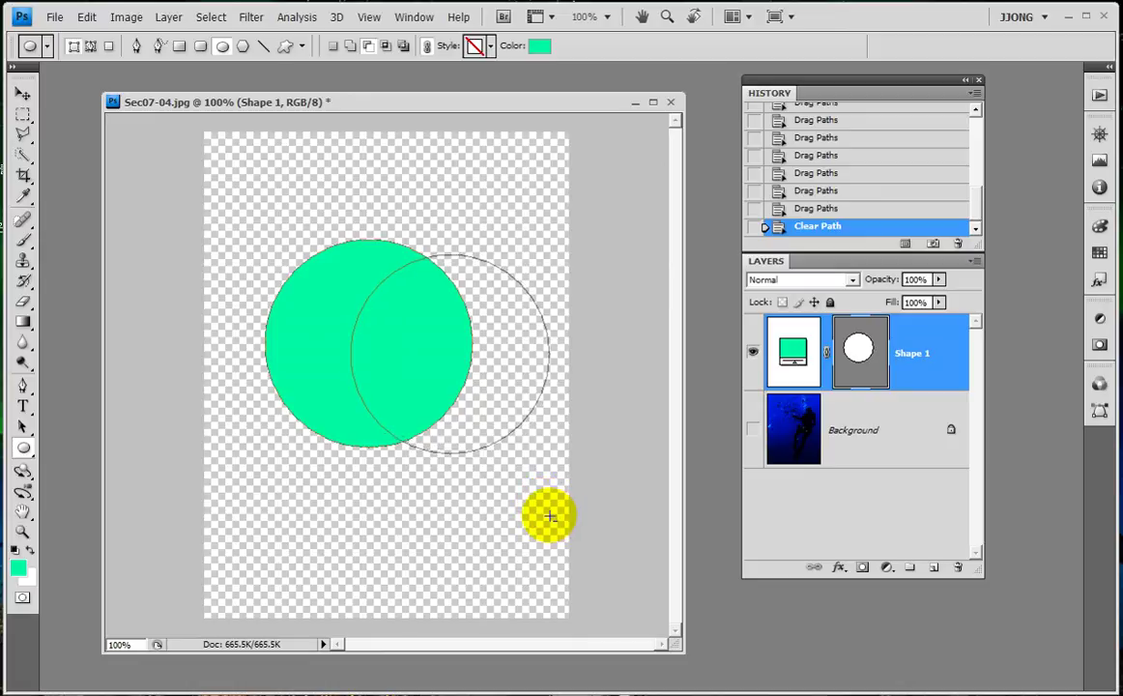
mouse_move(554, 518)
mouse_down()
mouse_move(527, 489)
mouse_move(551, 527)
mouse_up()
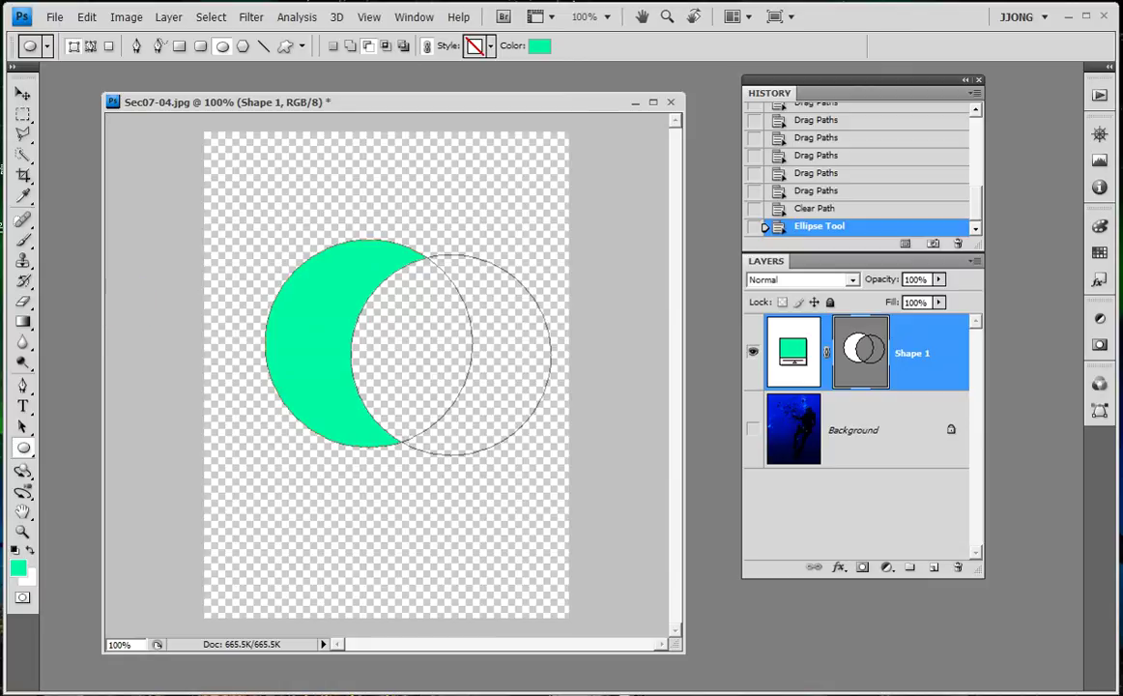
mouse_move(406, 393)
mouse_down()
mouse_move(396, 351)
mouse_move(401, 381)
mouse_move(426, 326)
mouse_up()
Step: Hide the path outlines and turn on the Background layer's diver photo behind the crescent
click(779, 329)
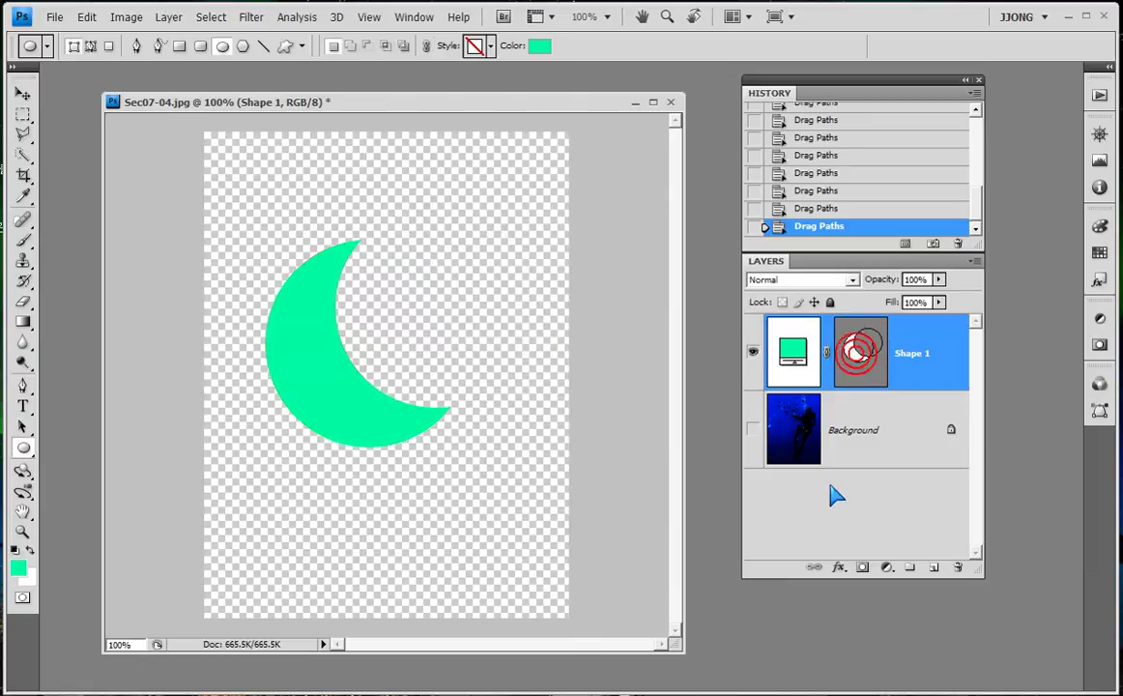
click(752, 429)
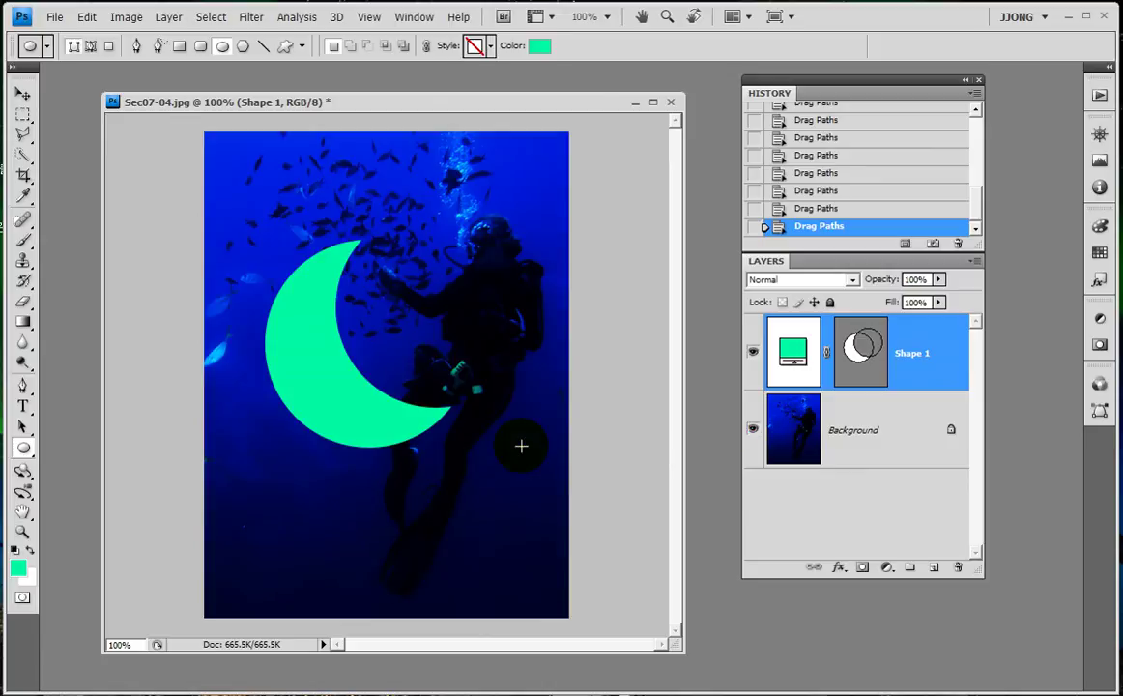